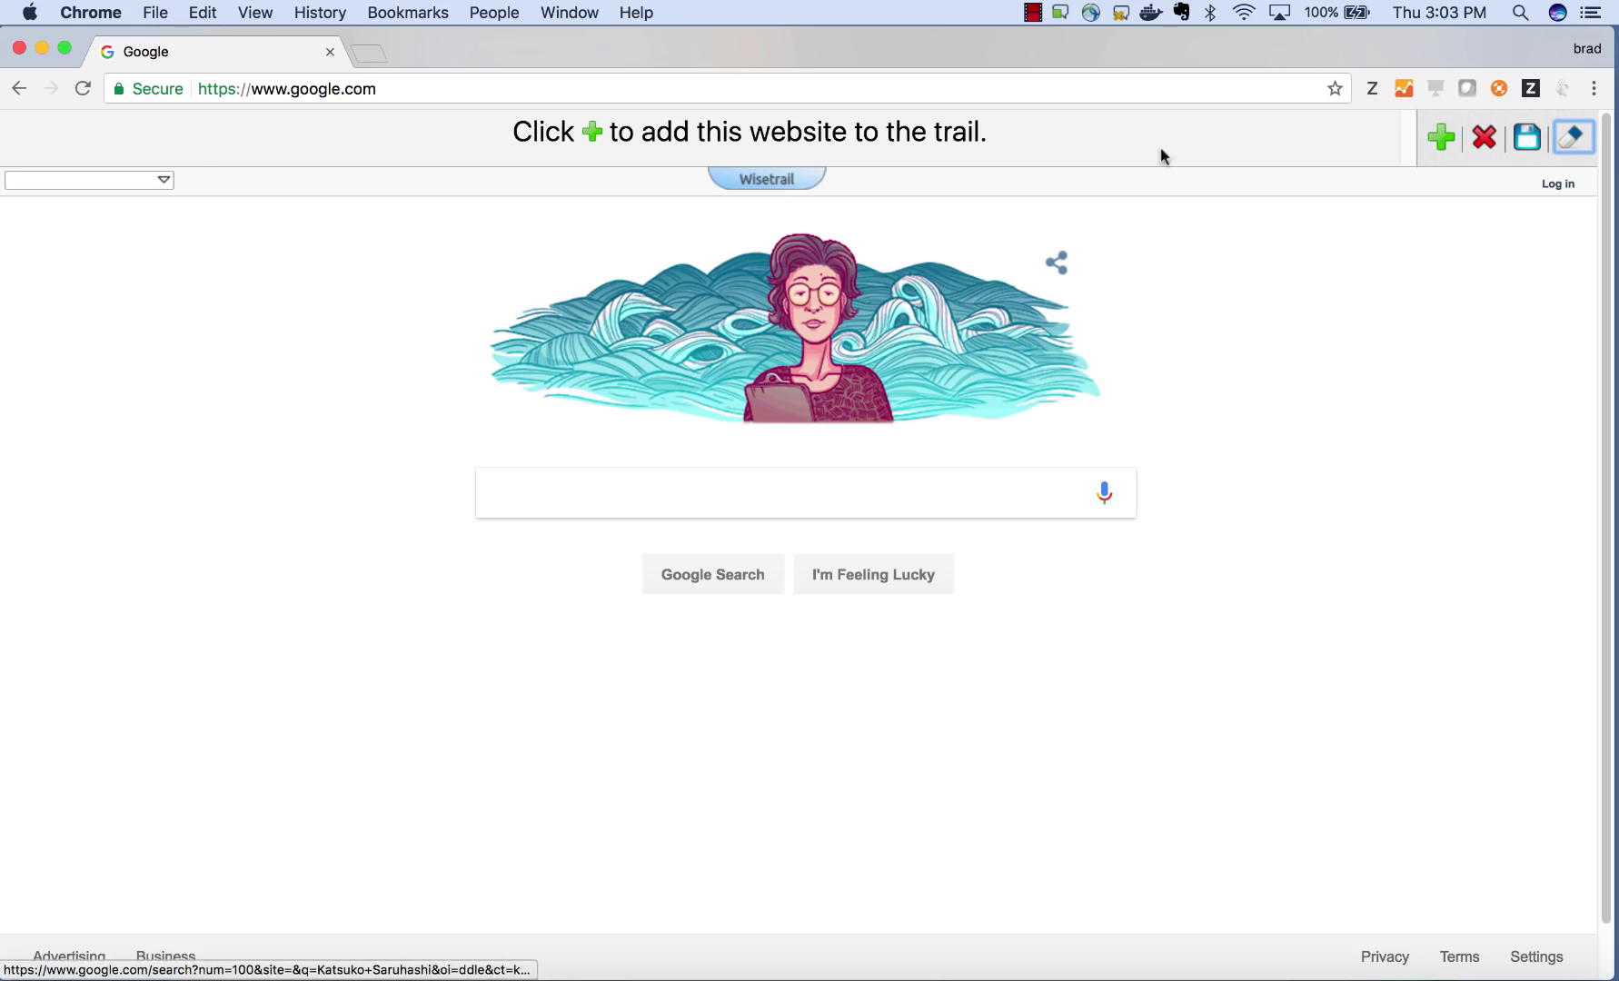
- Create a new Wisetrail account with an email, username and password, and log in
click(1559, 185)
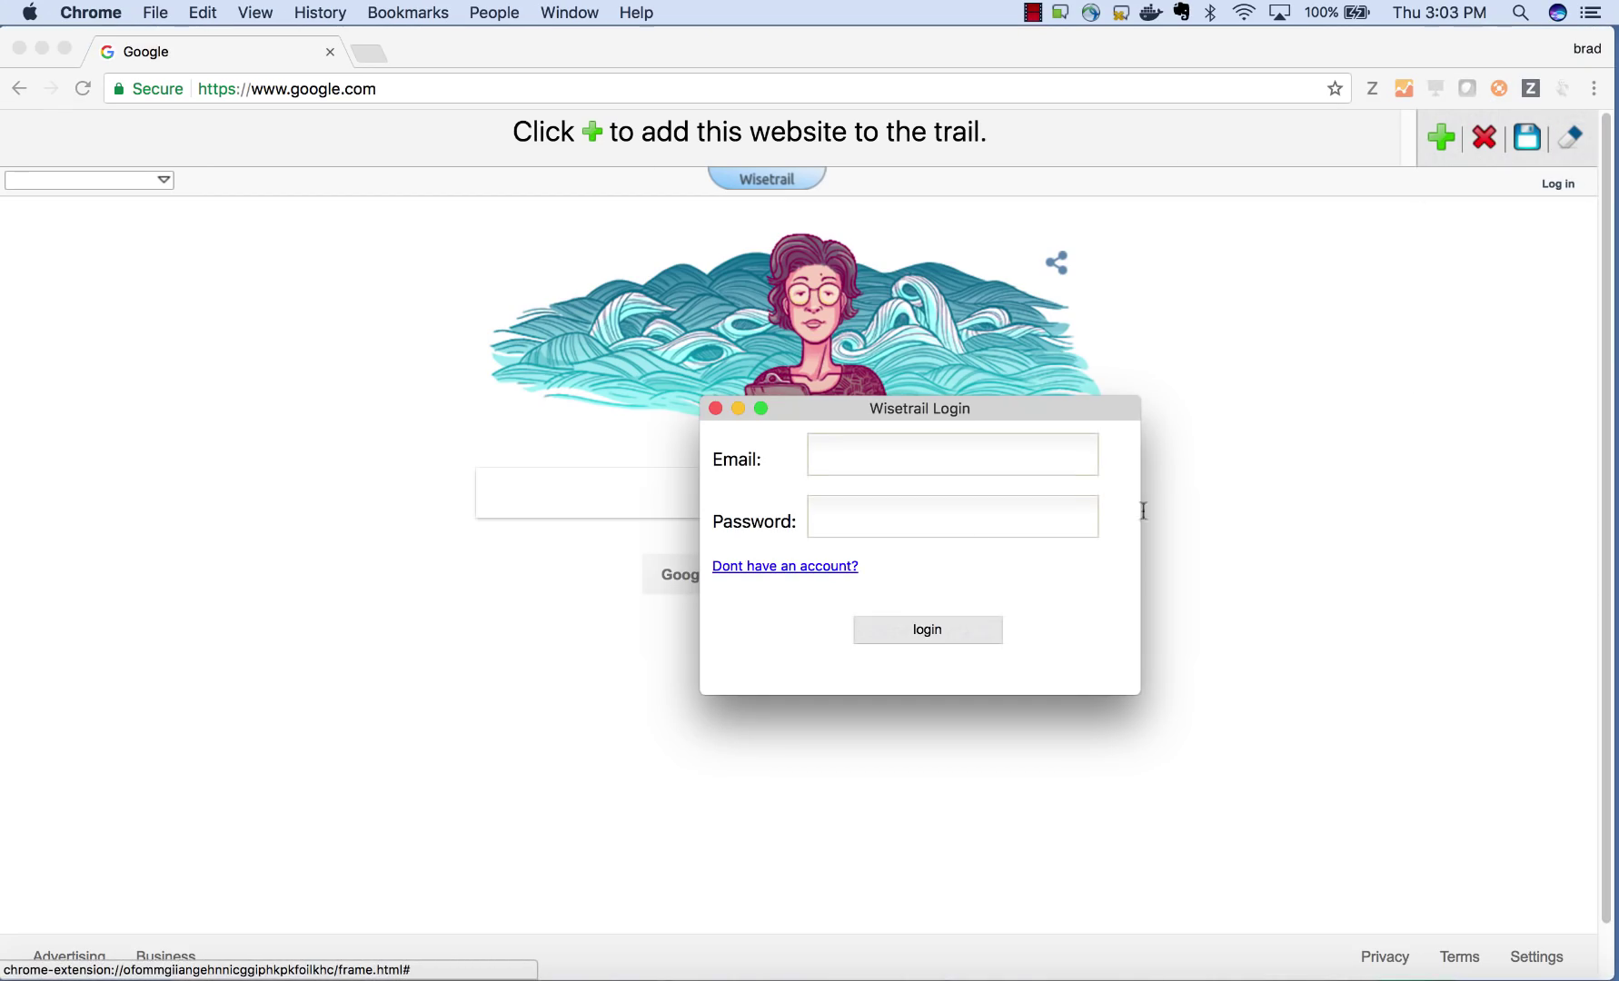
click(824, 570)
text(demo)
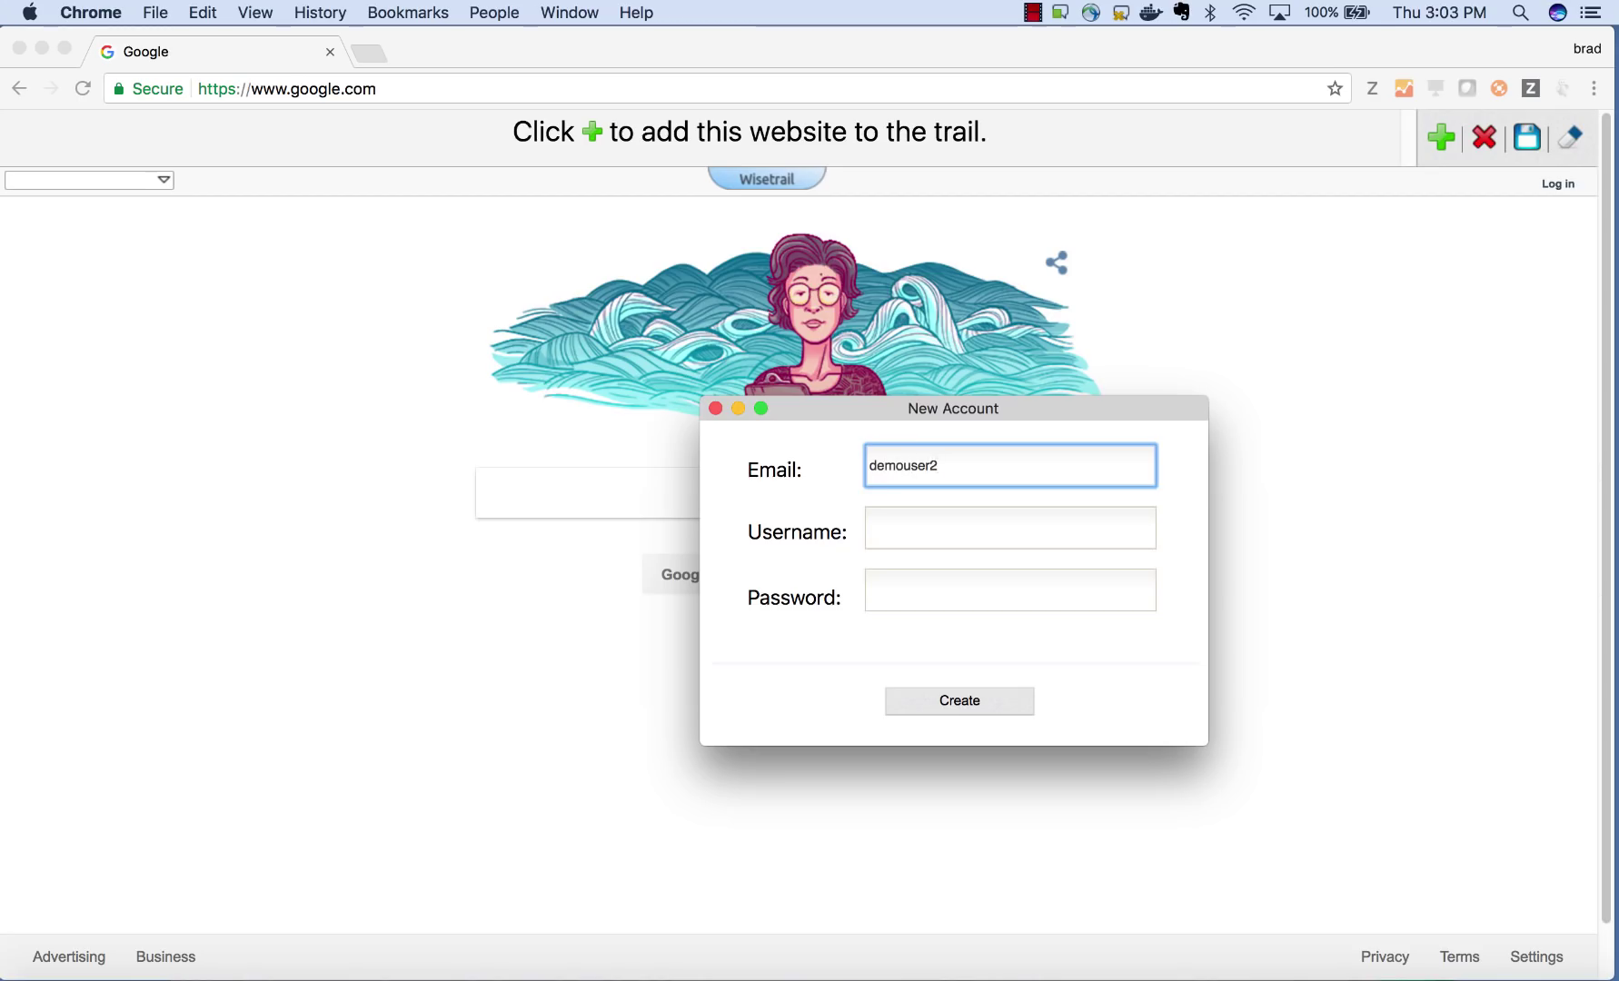
key(Tab)
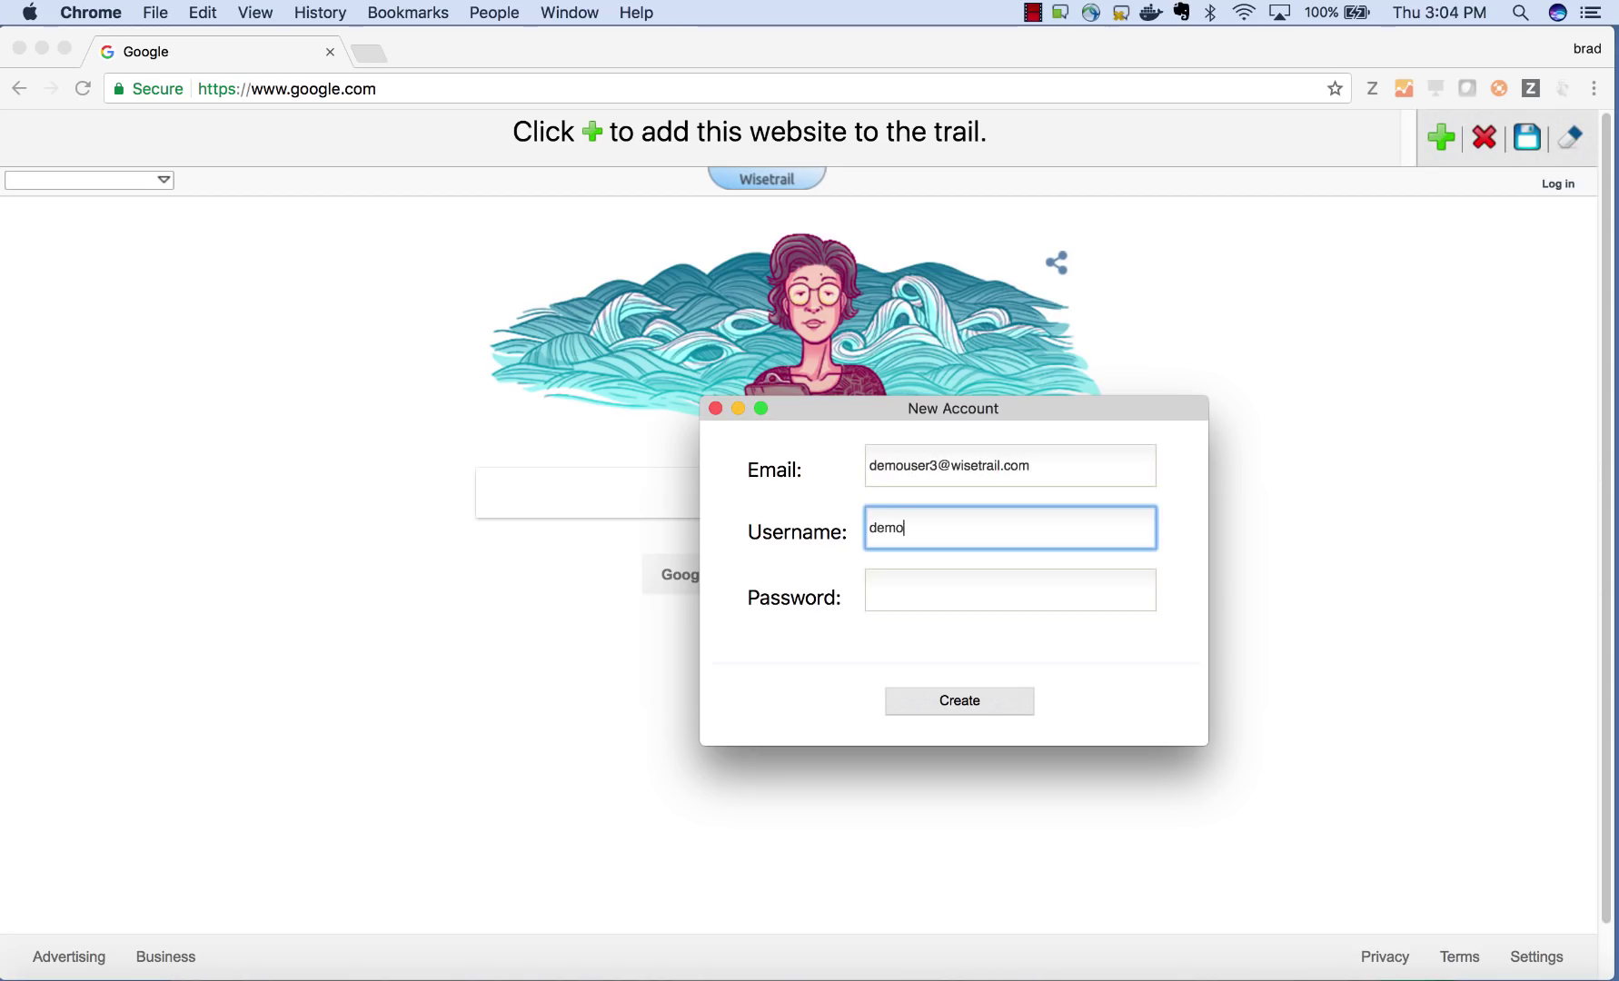
key(Tab)
text(pas)
click(1026, 701)
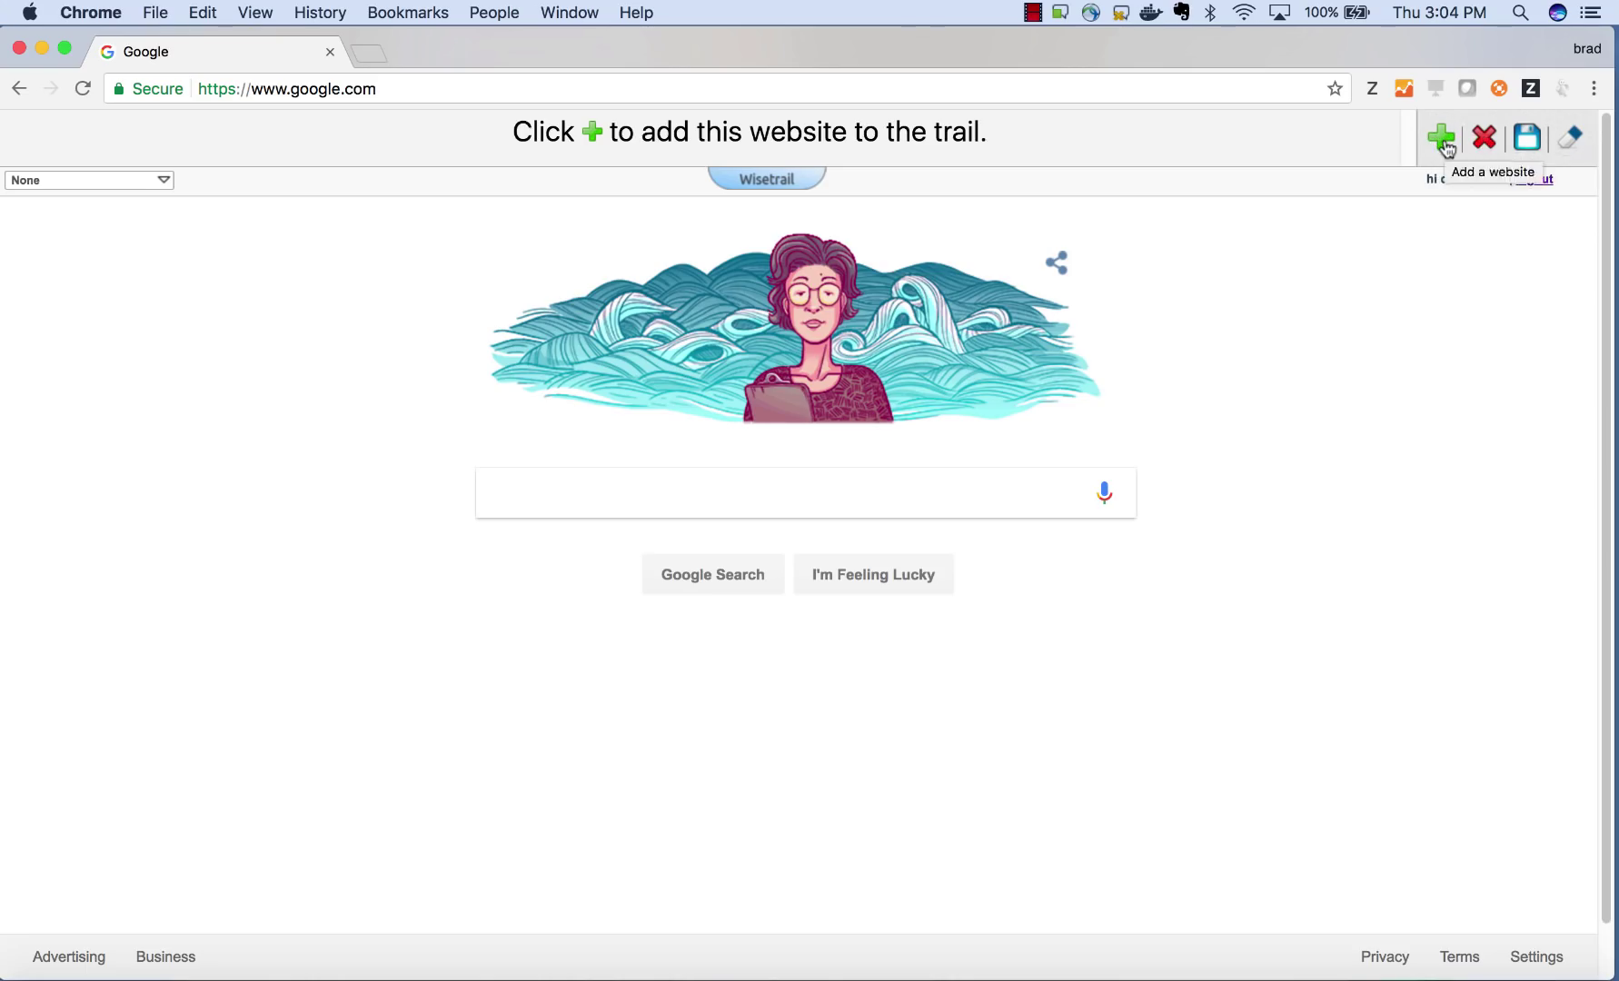
- Add the Google homepage as the first step of 'My new trail', view the trail, then return to Google
click(1442, 139)
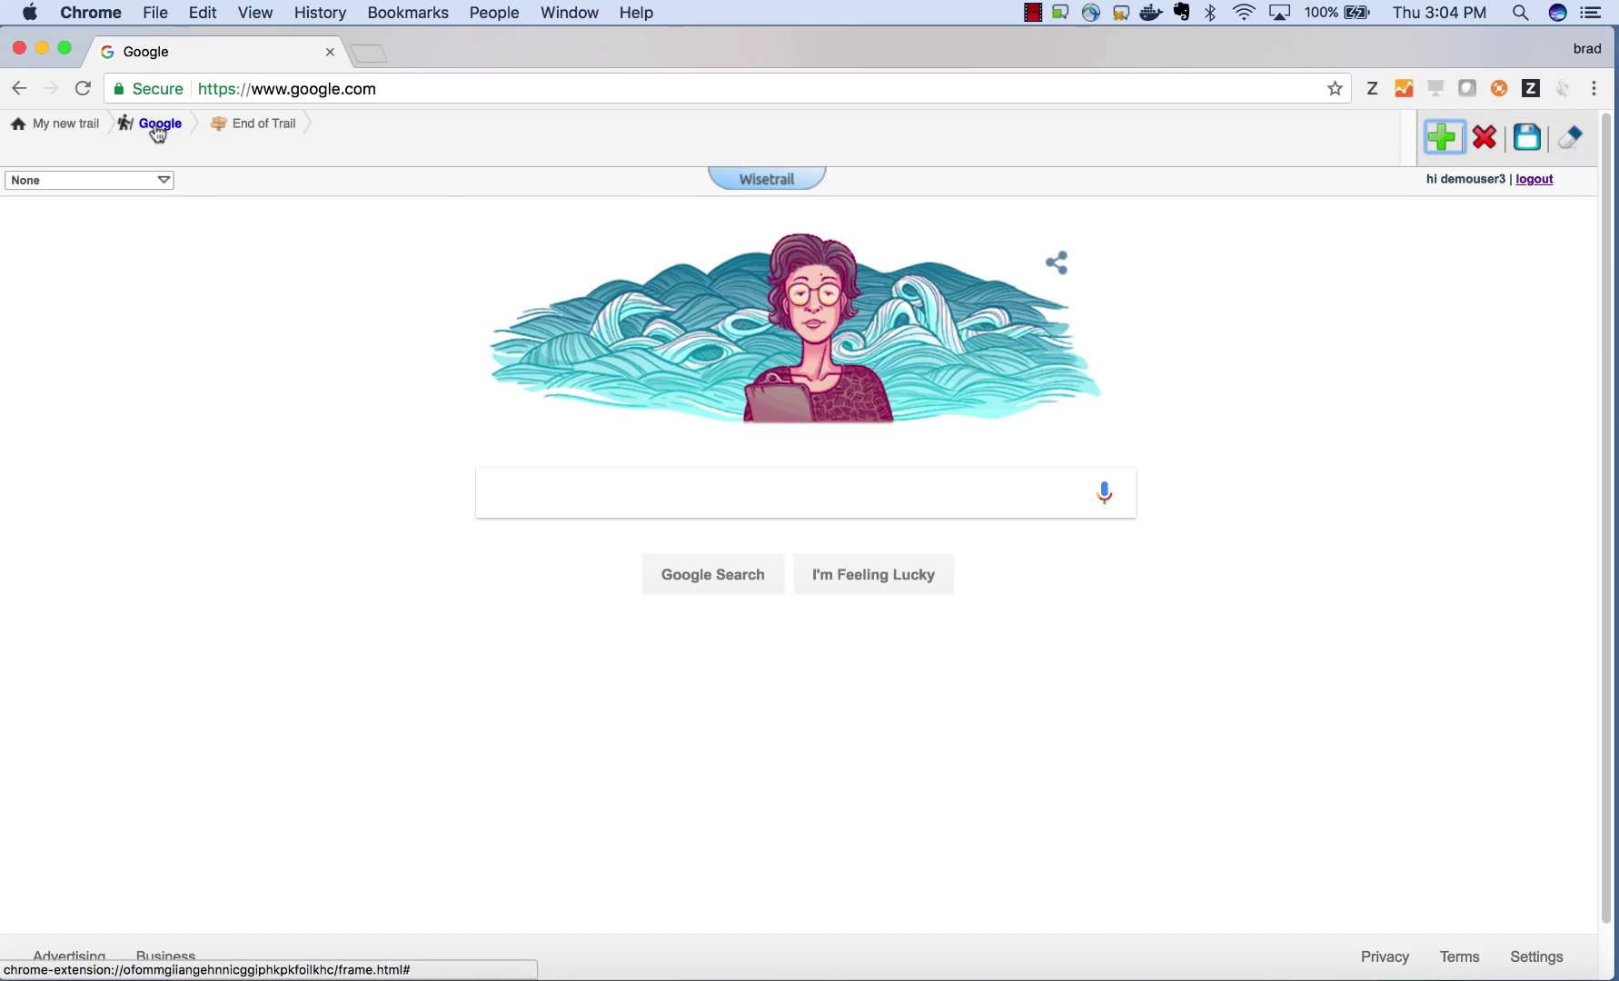
click(90, 127)
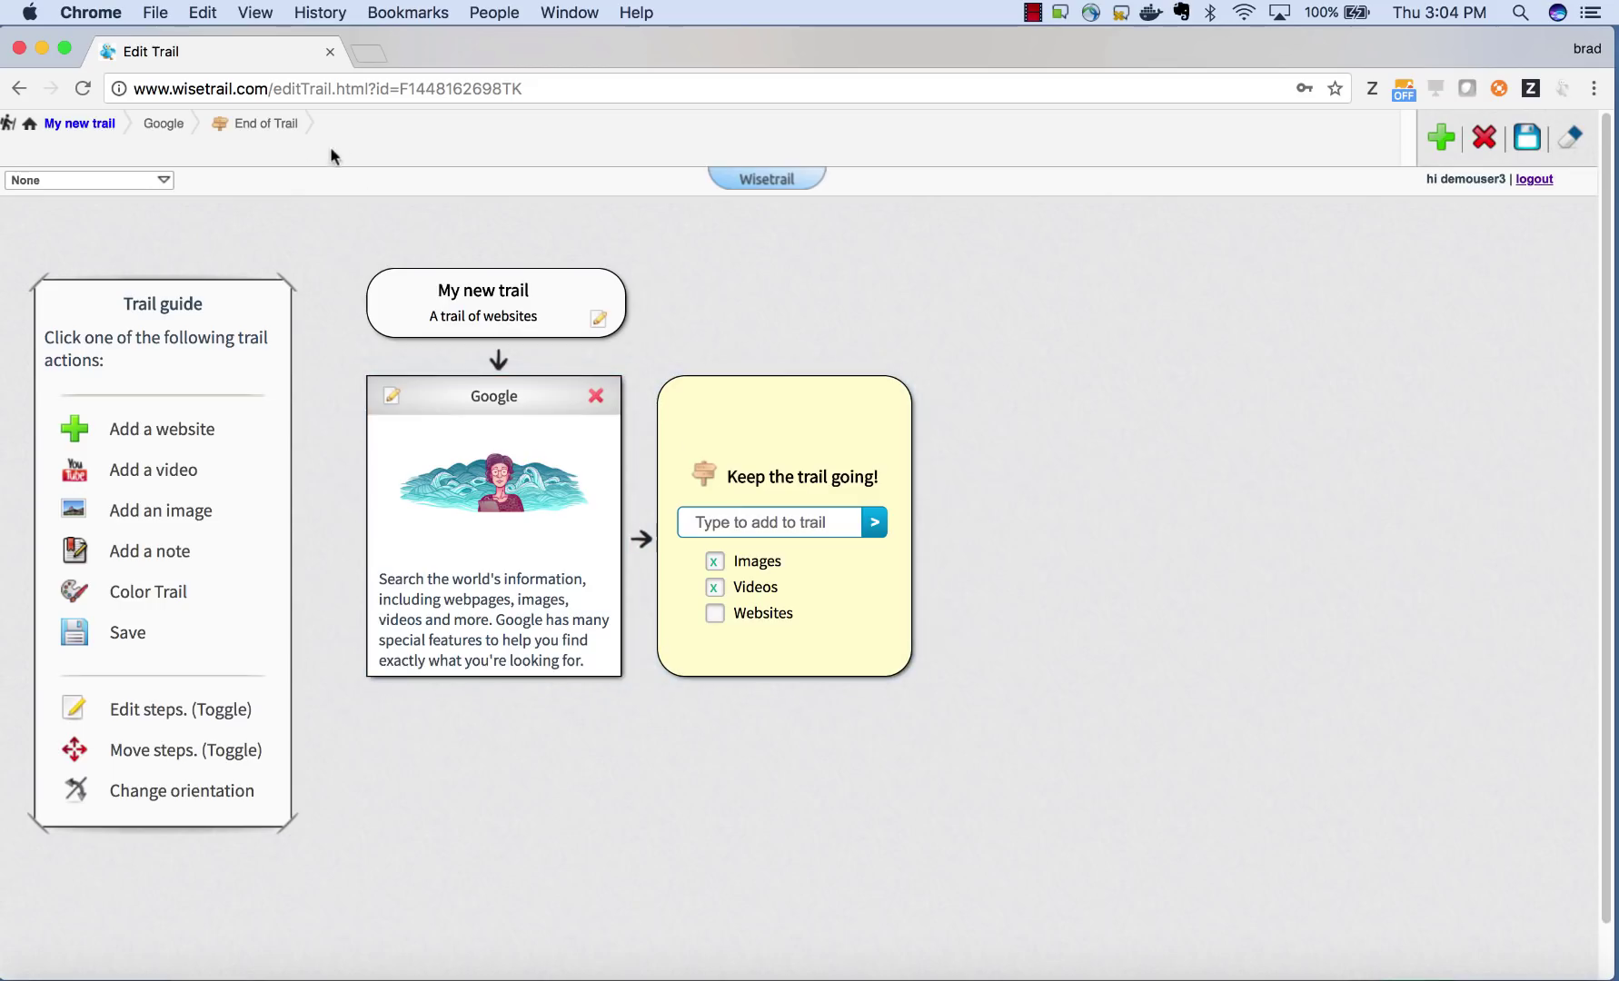
click(172, 127)
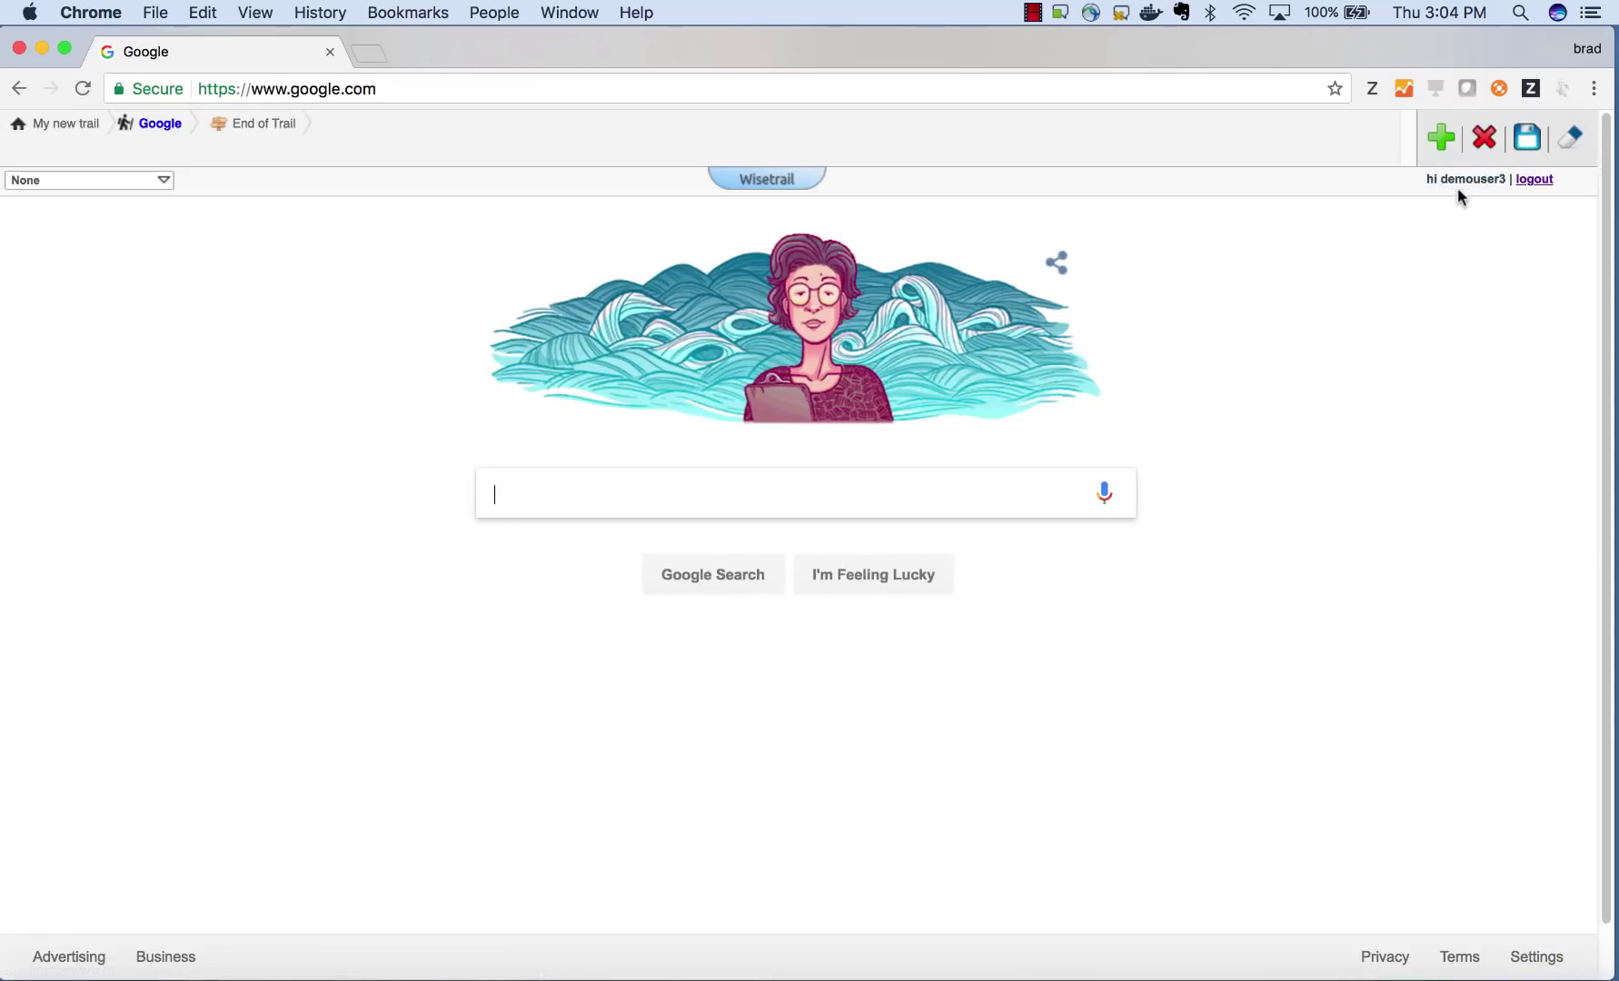
- Remove the Google step and rename the trail 'My Disney Vacation' with the Disney vacation description
click(1487, 138)
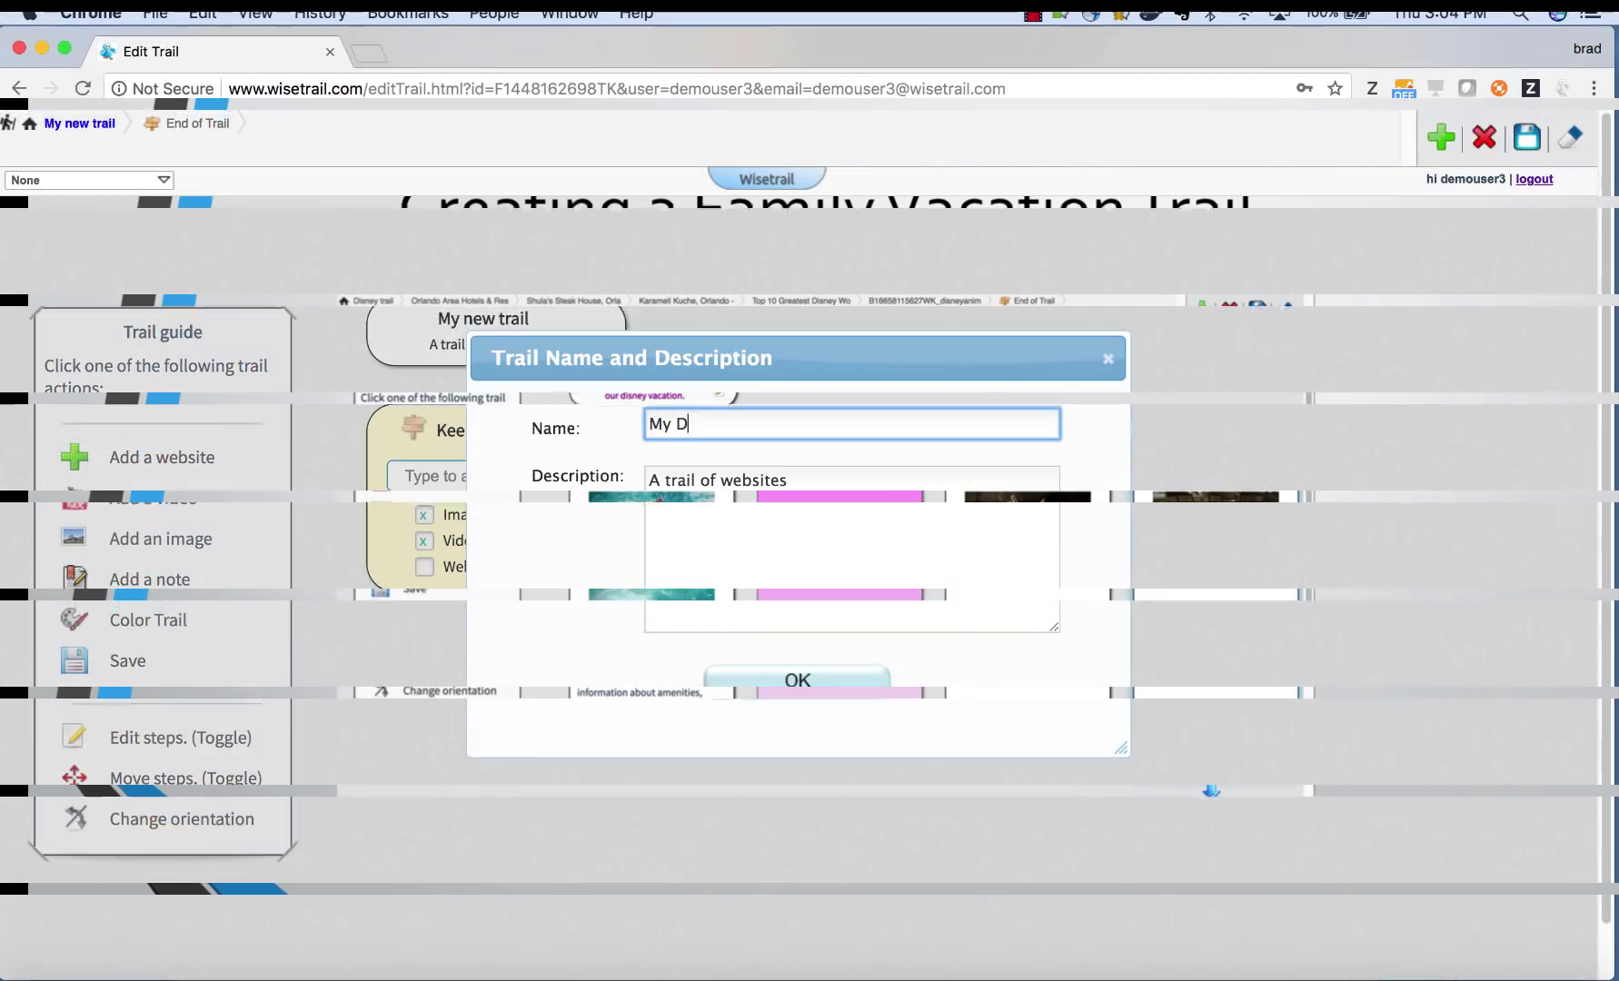
text(isney Vacation)
key(Tab)
text(Websites)
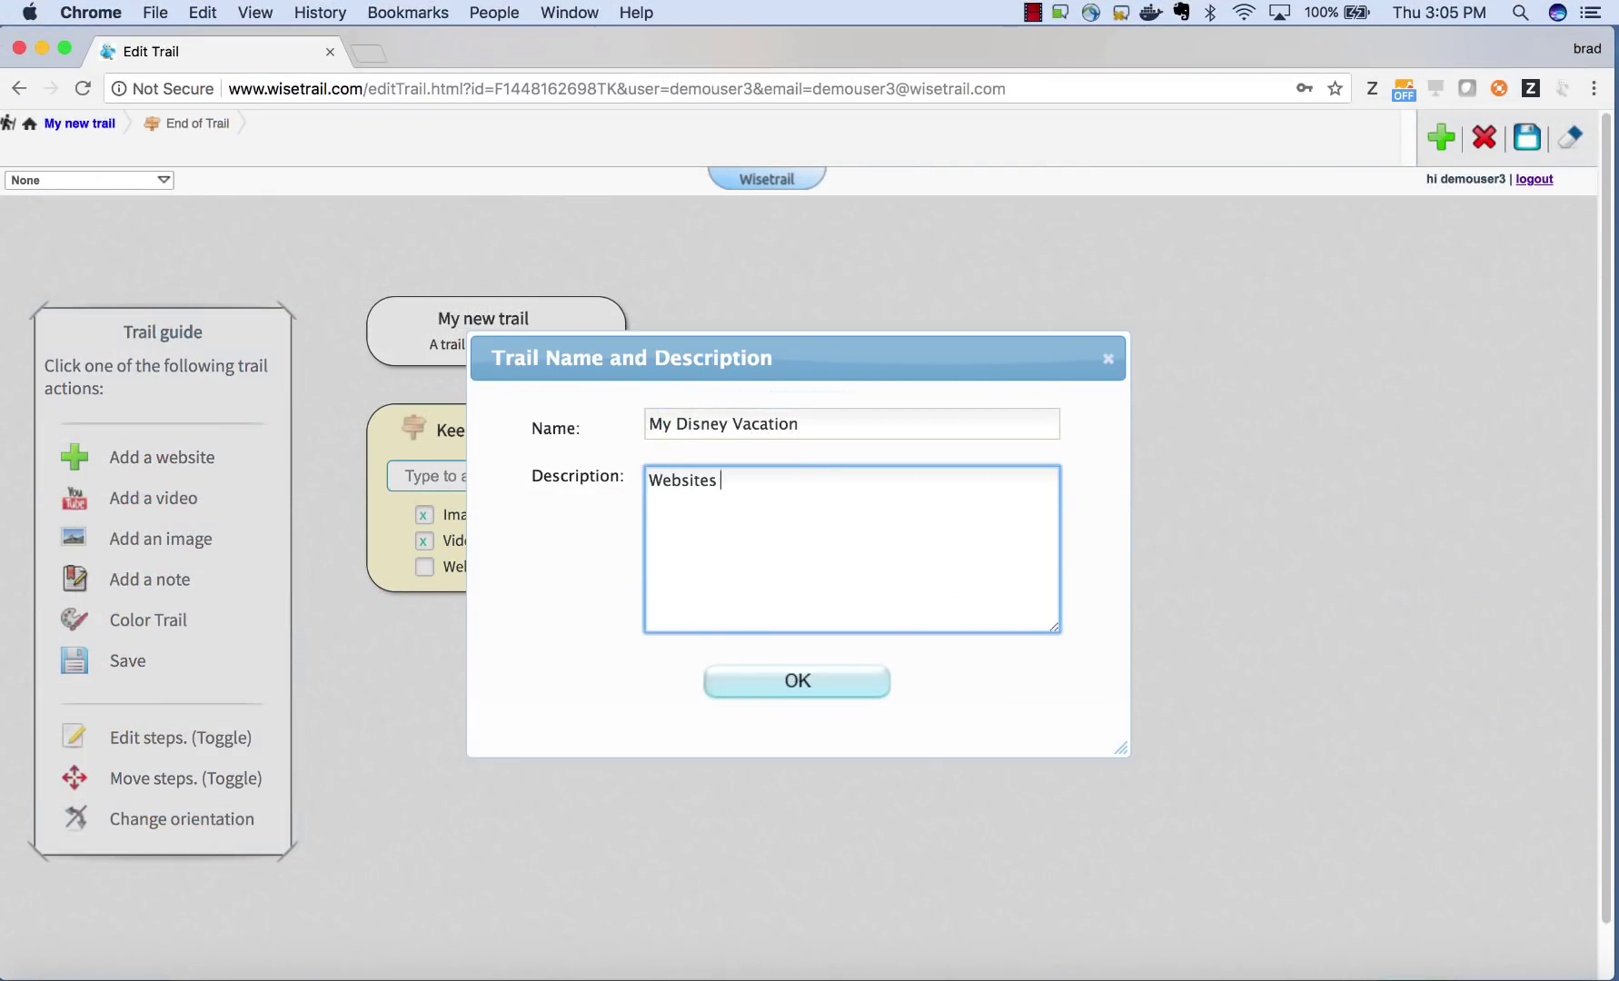
key(BackSpace)
text(, images and videos o)
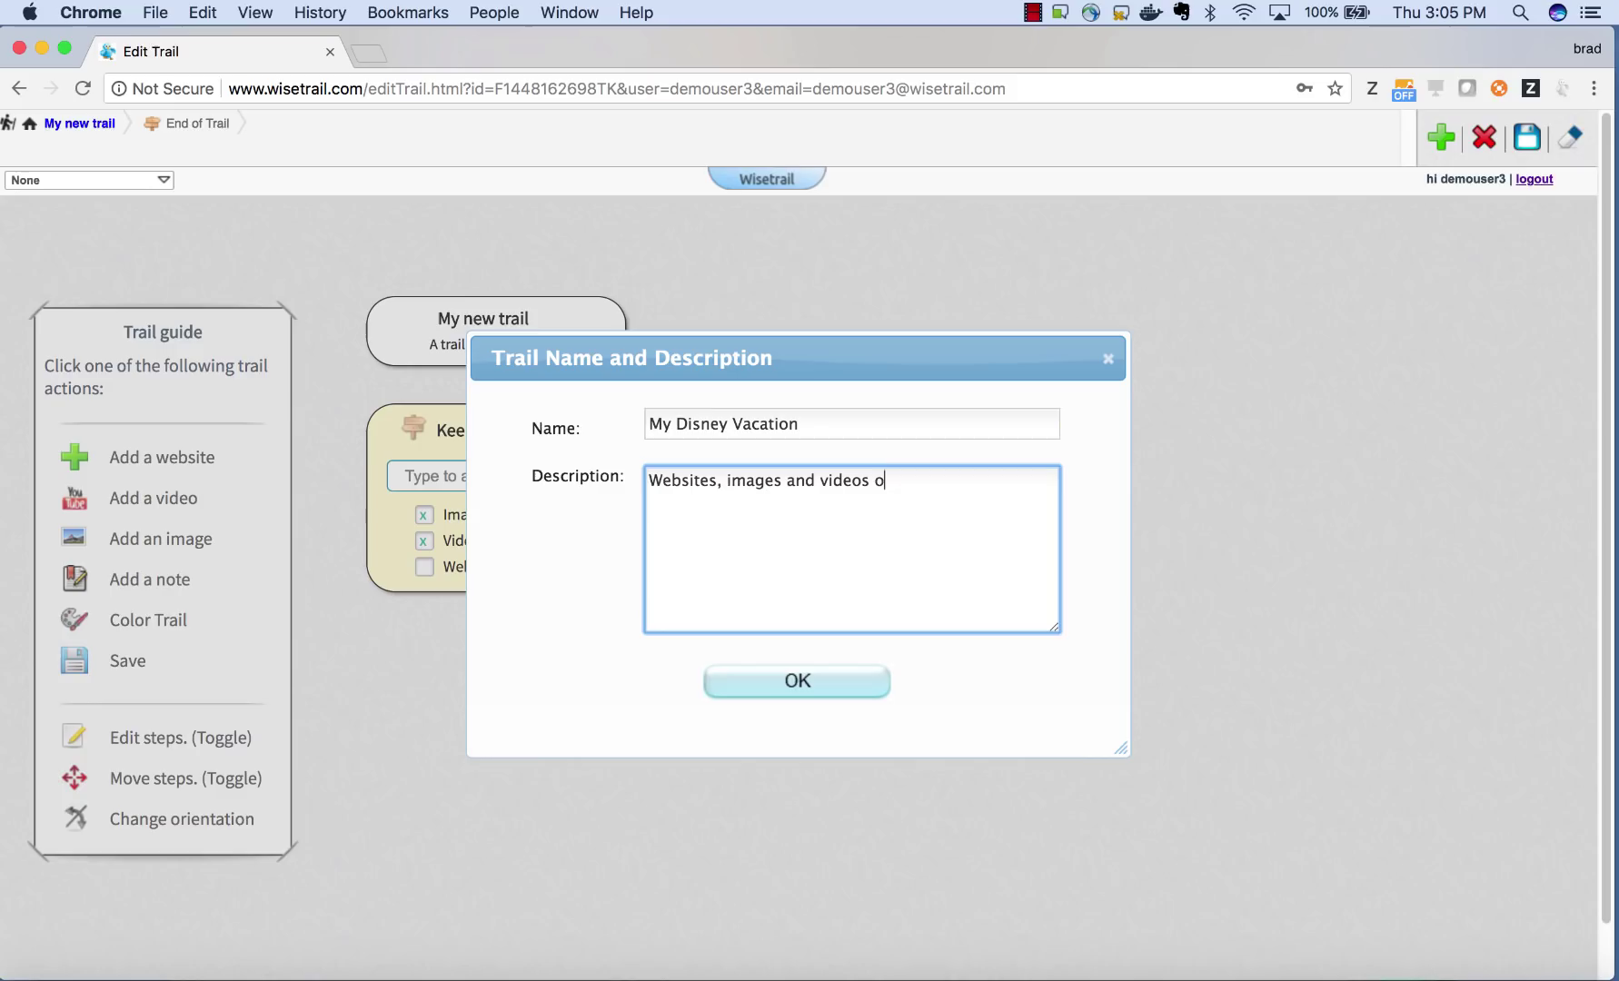
text(f our disney vacation.)
click(808, 696)
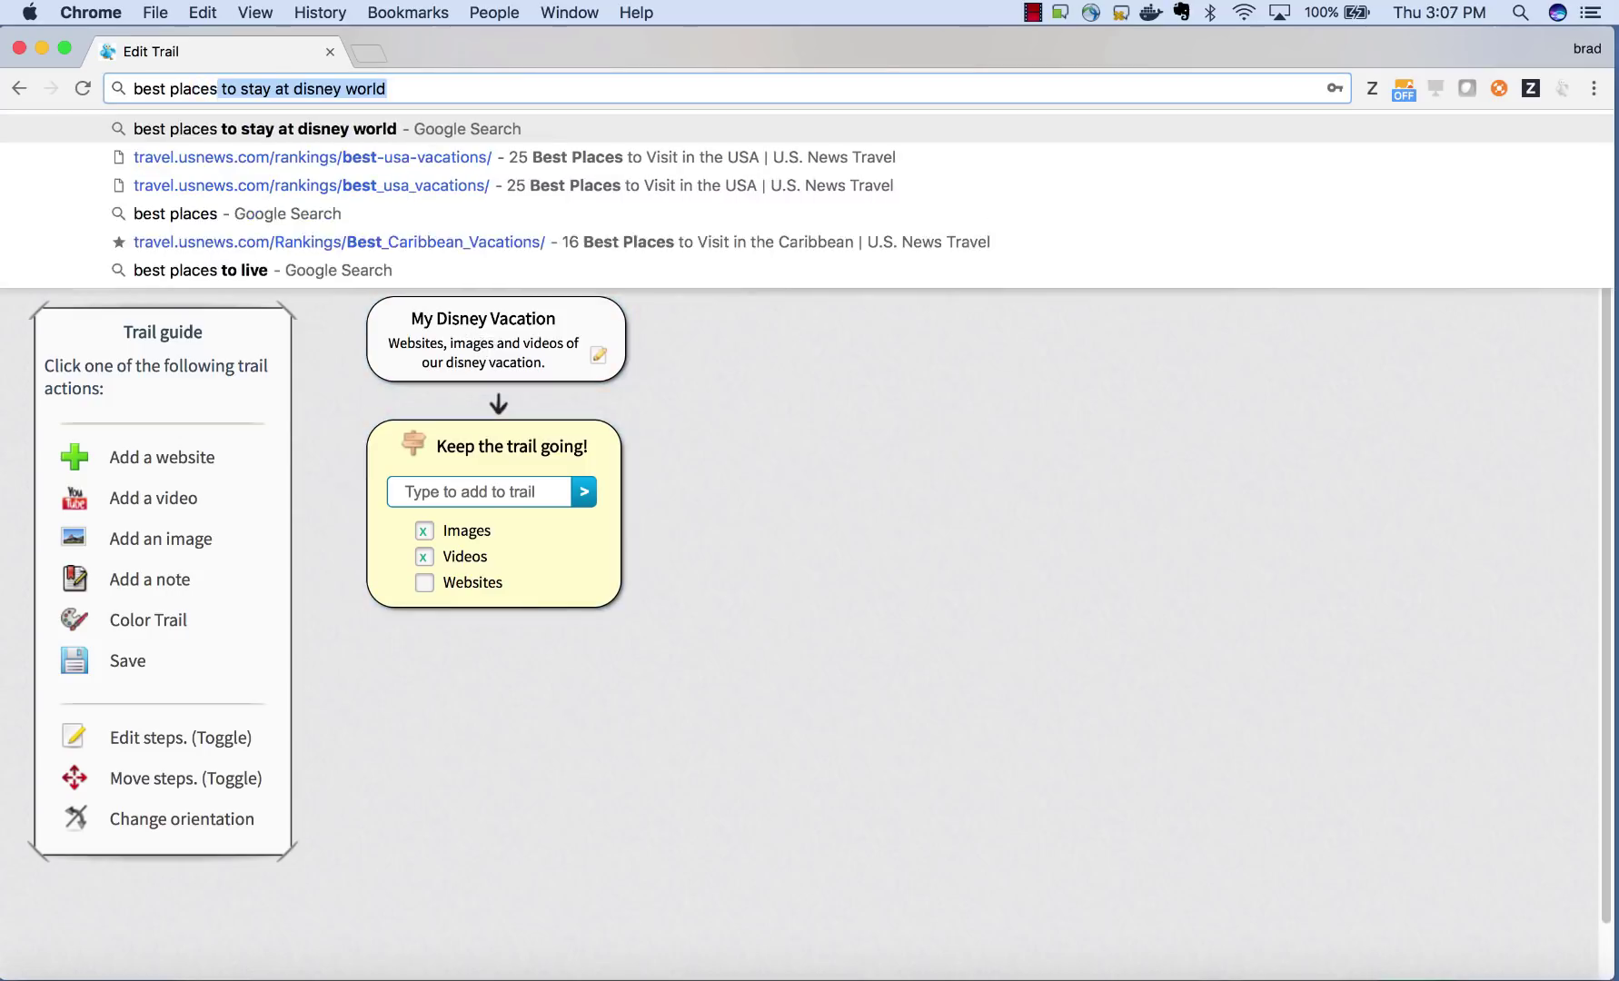
- Search Google for 'best places to stay at disney world'
text(to stat)
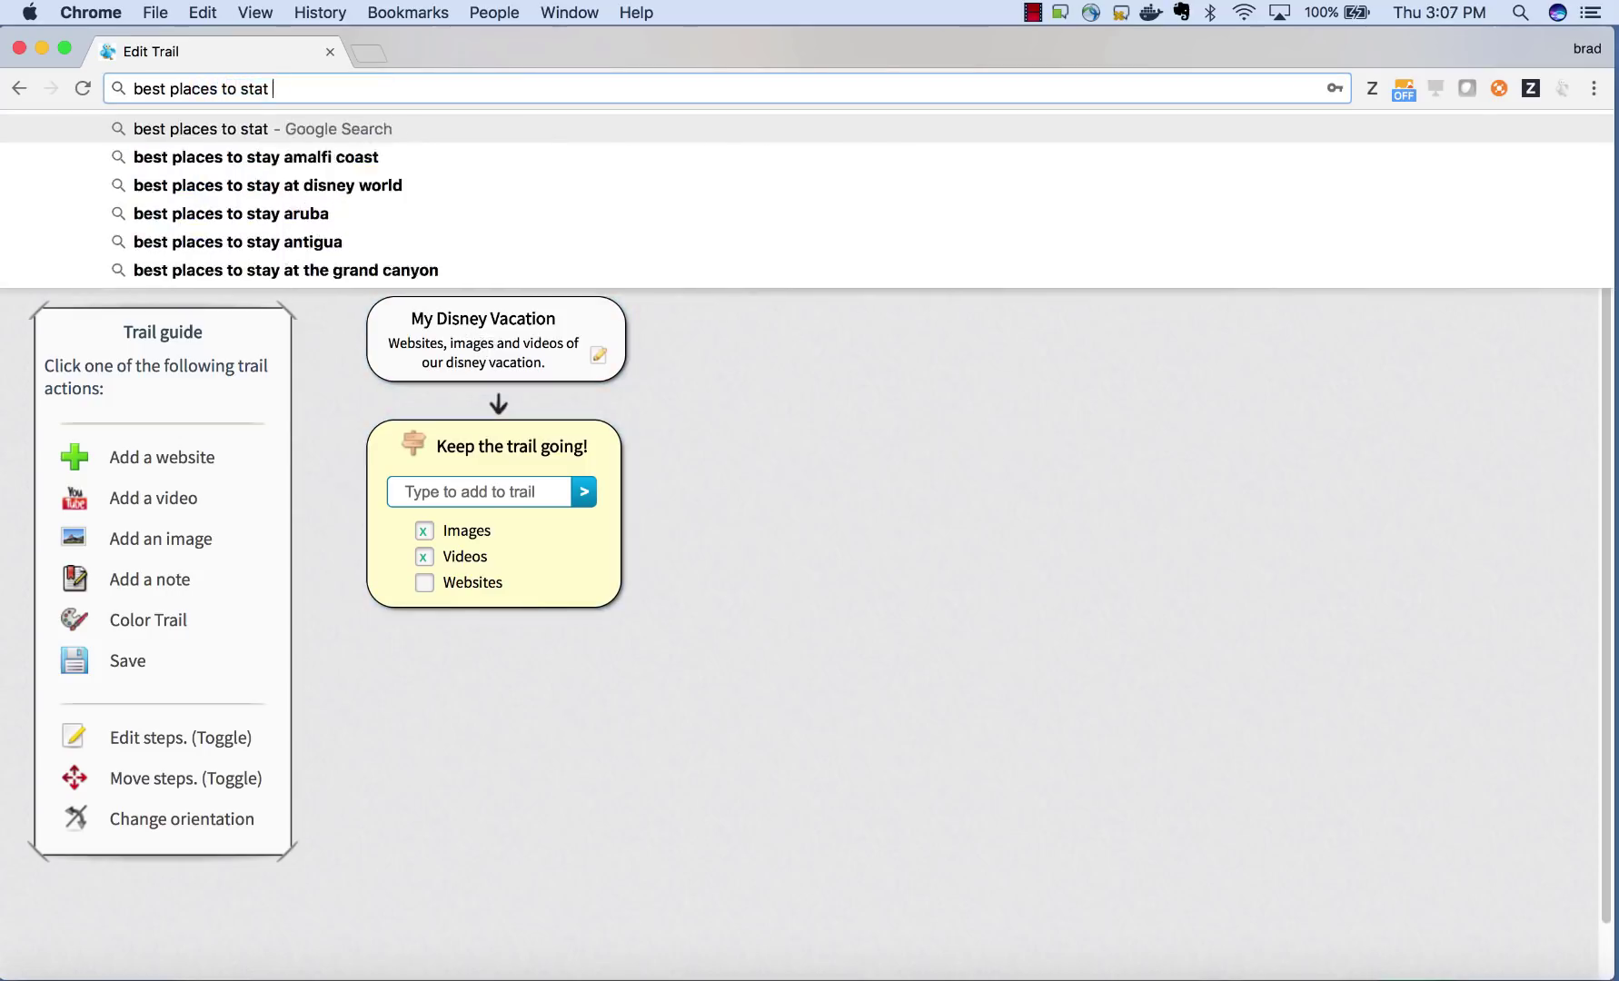
key(BackSpace)
text(y at)
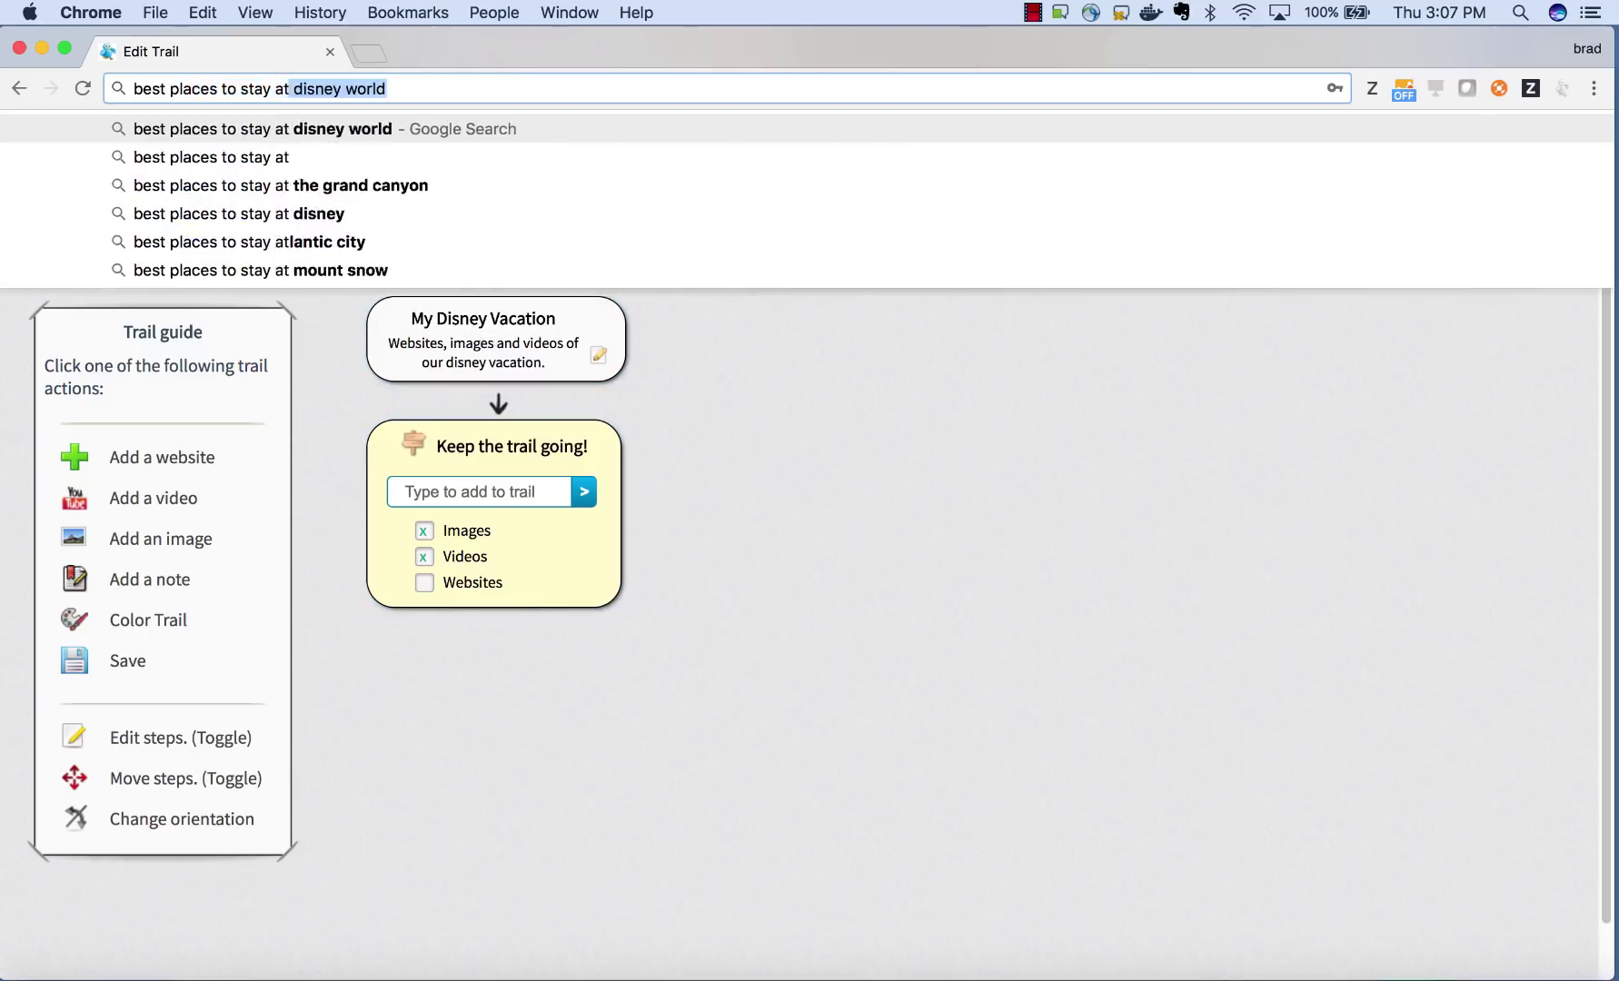
key(Return)
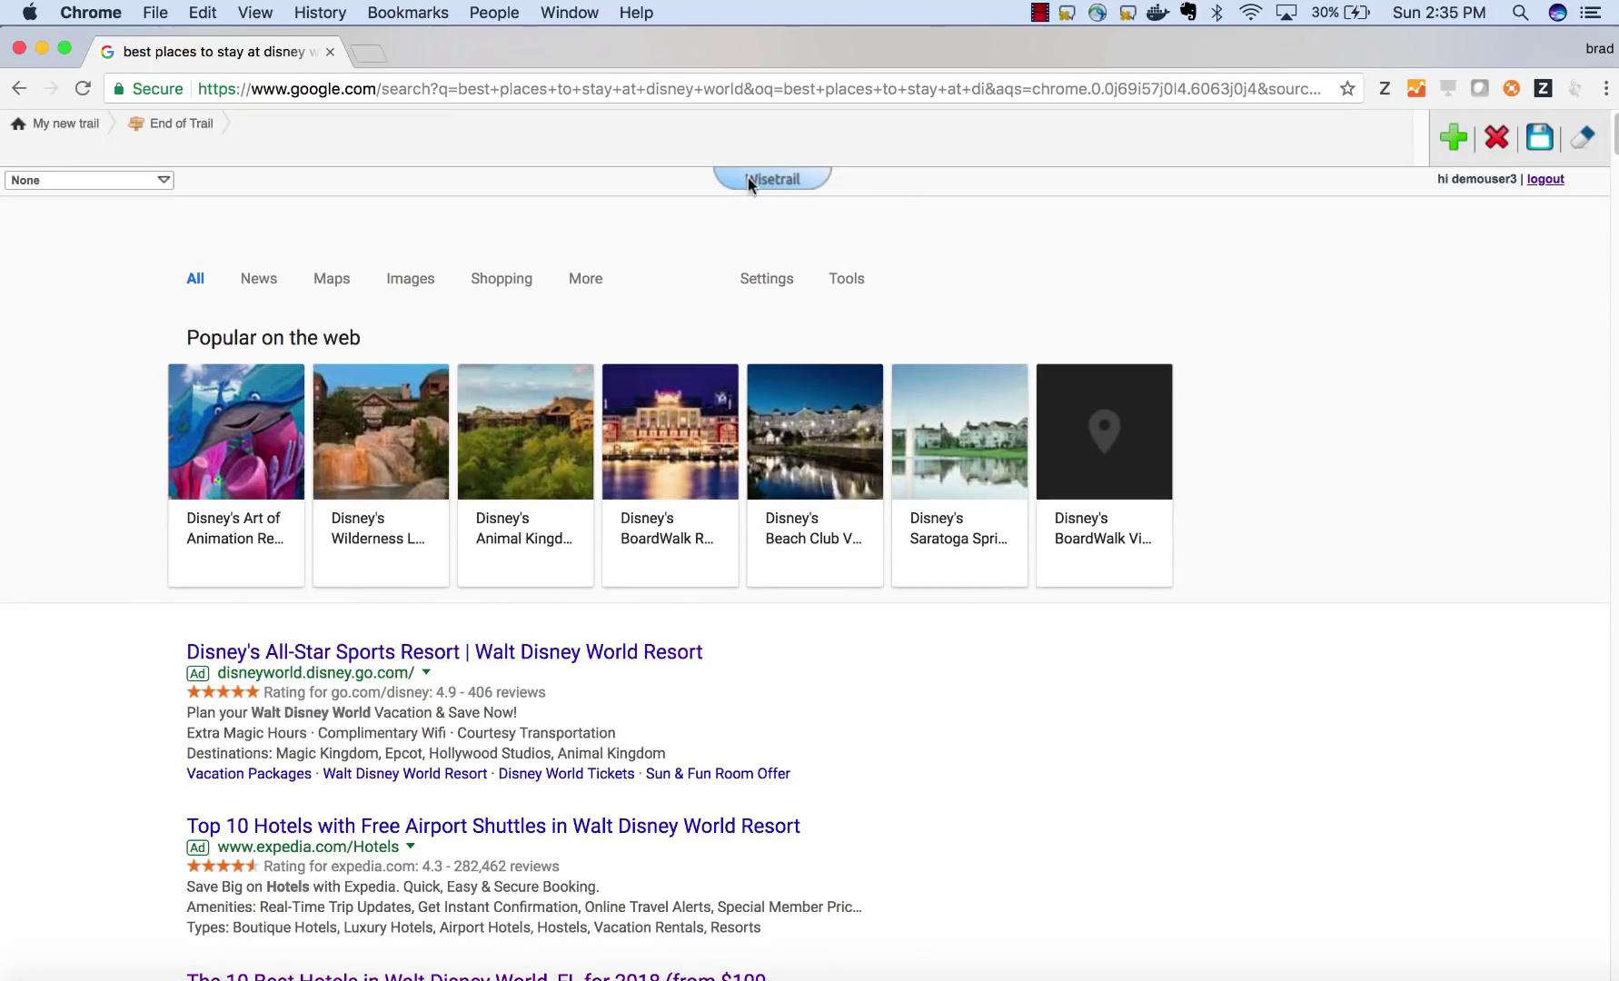
- Add the Disney World Orlando Area Hotels & Resorts page to the trail and view the overview
click(748, 179)
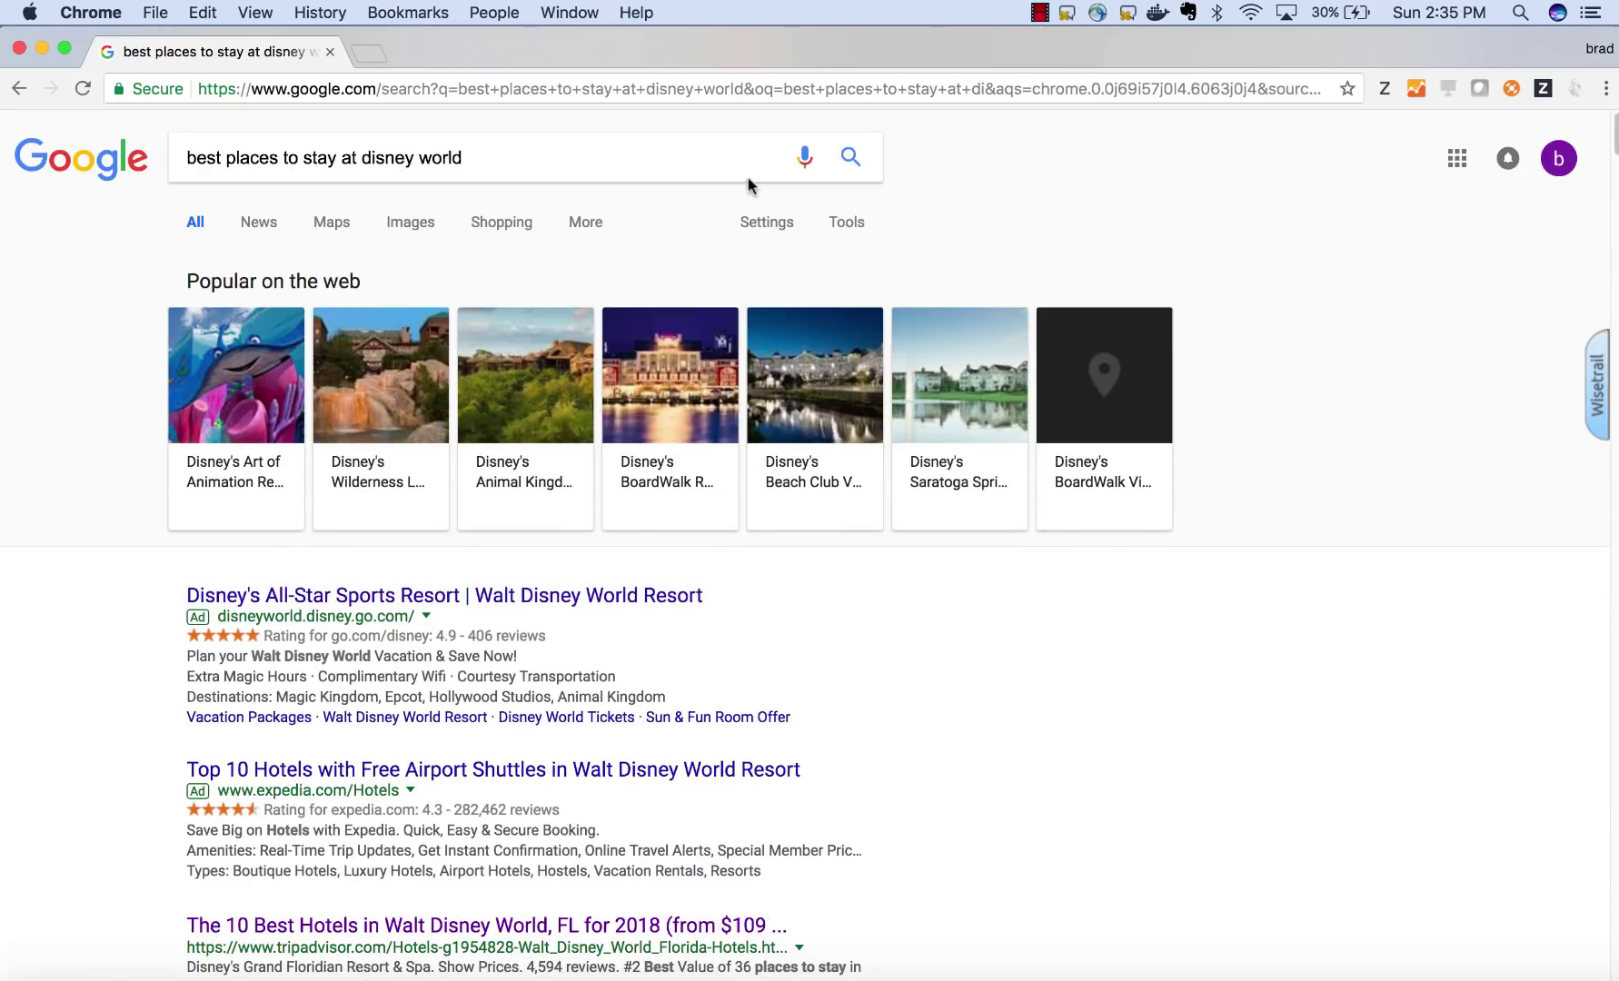
click(1597, 418)
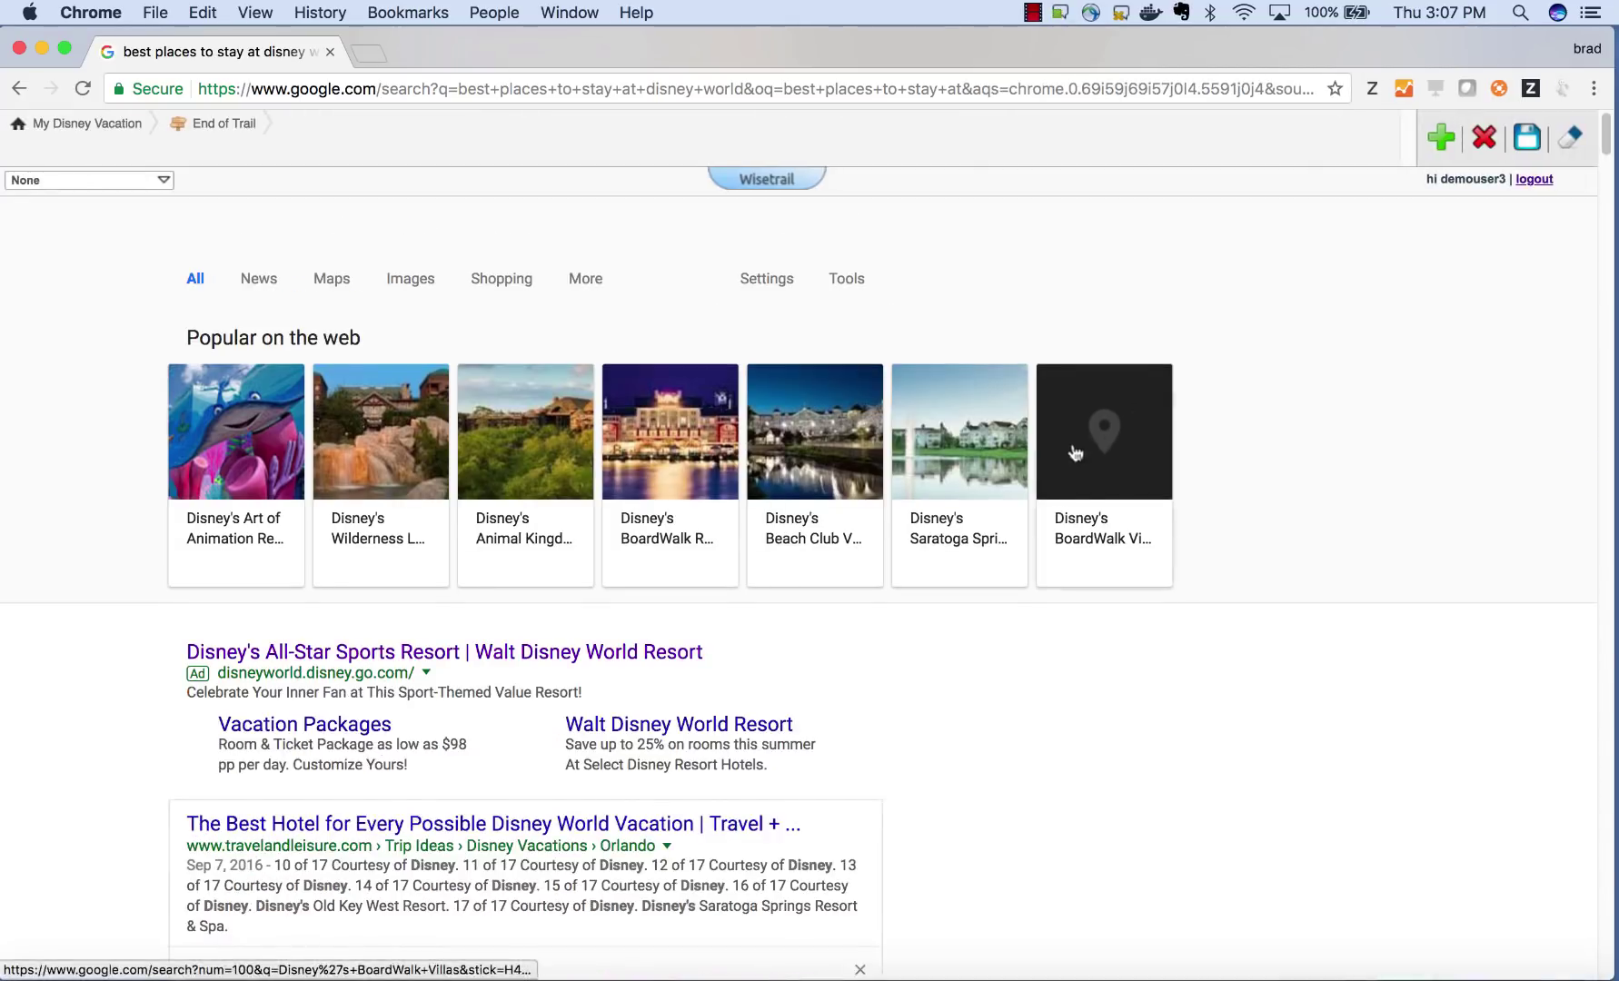
scroll(1045, 450, down, 3)
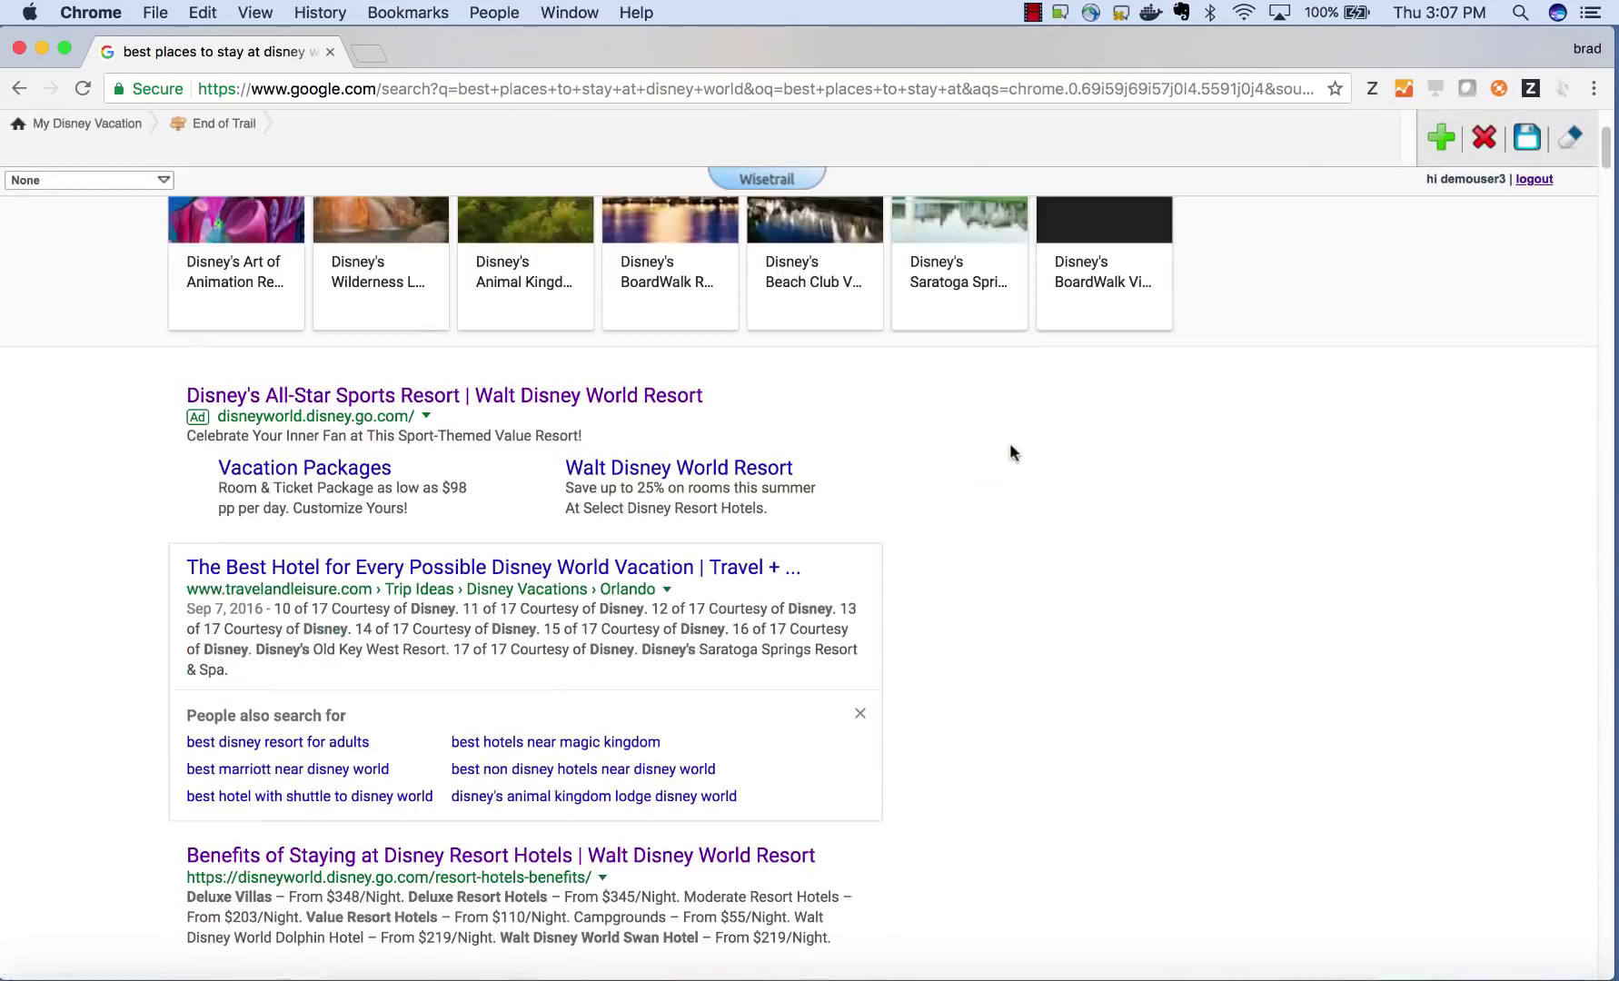
scroll(1012, 450, down, 2)
scroll(1011, 450, up, 1)
click(636, 282)
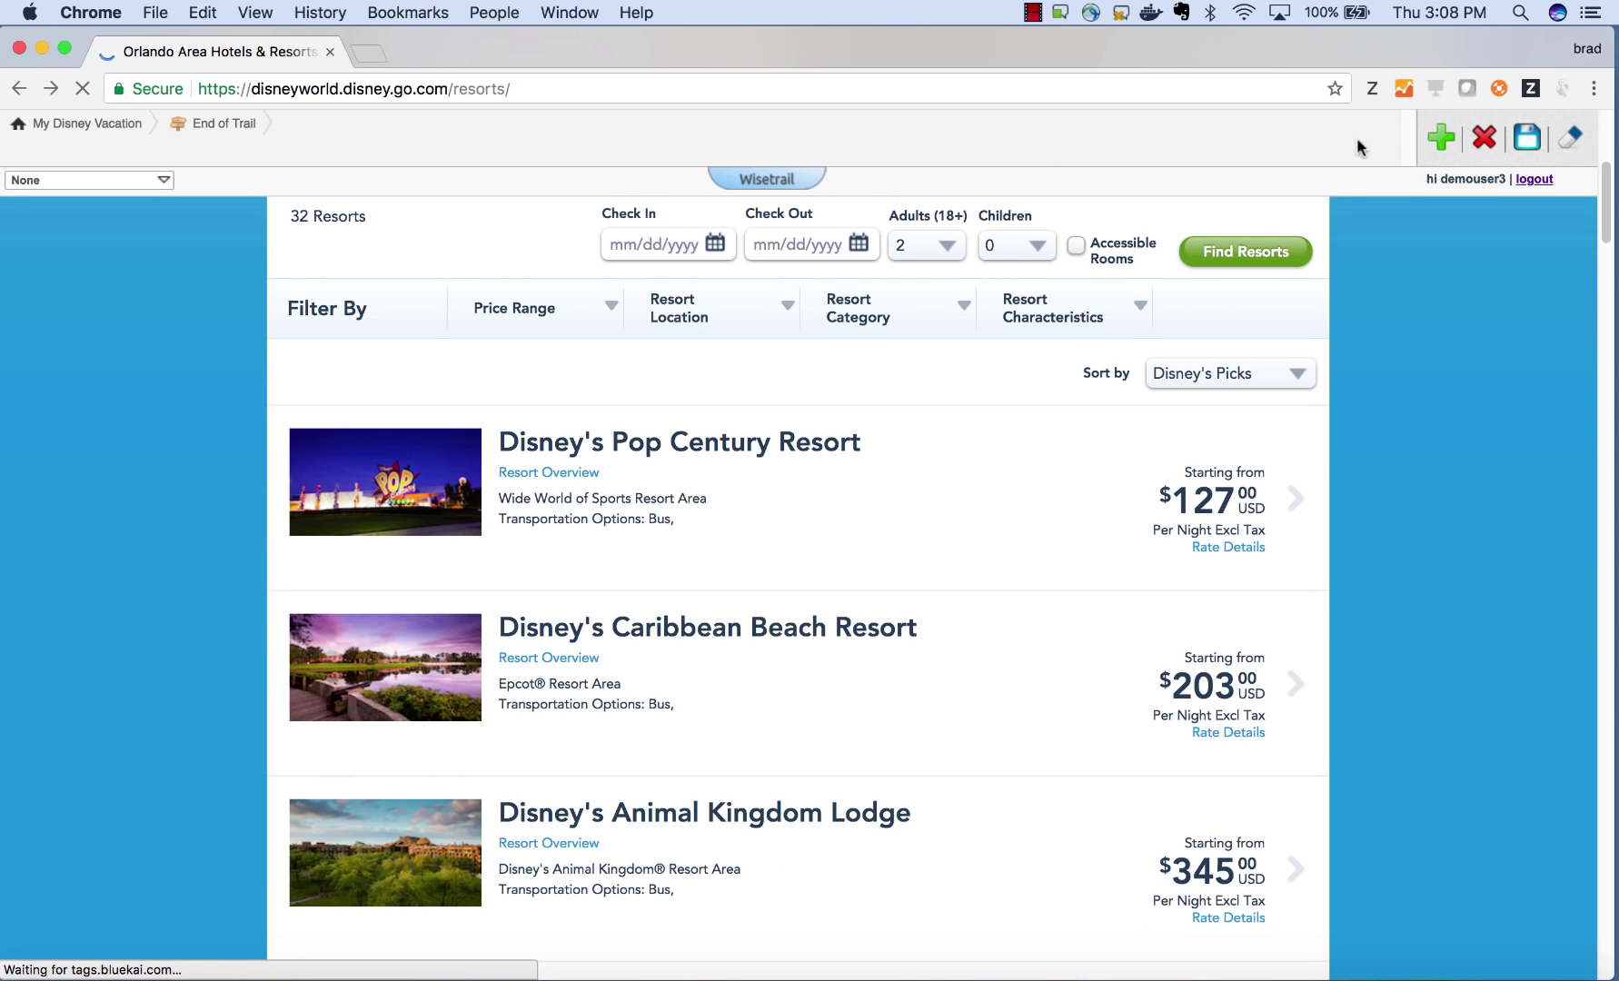
click(1445, 141)
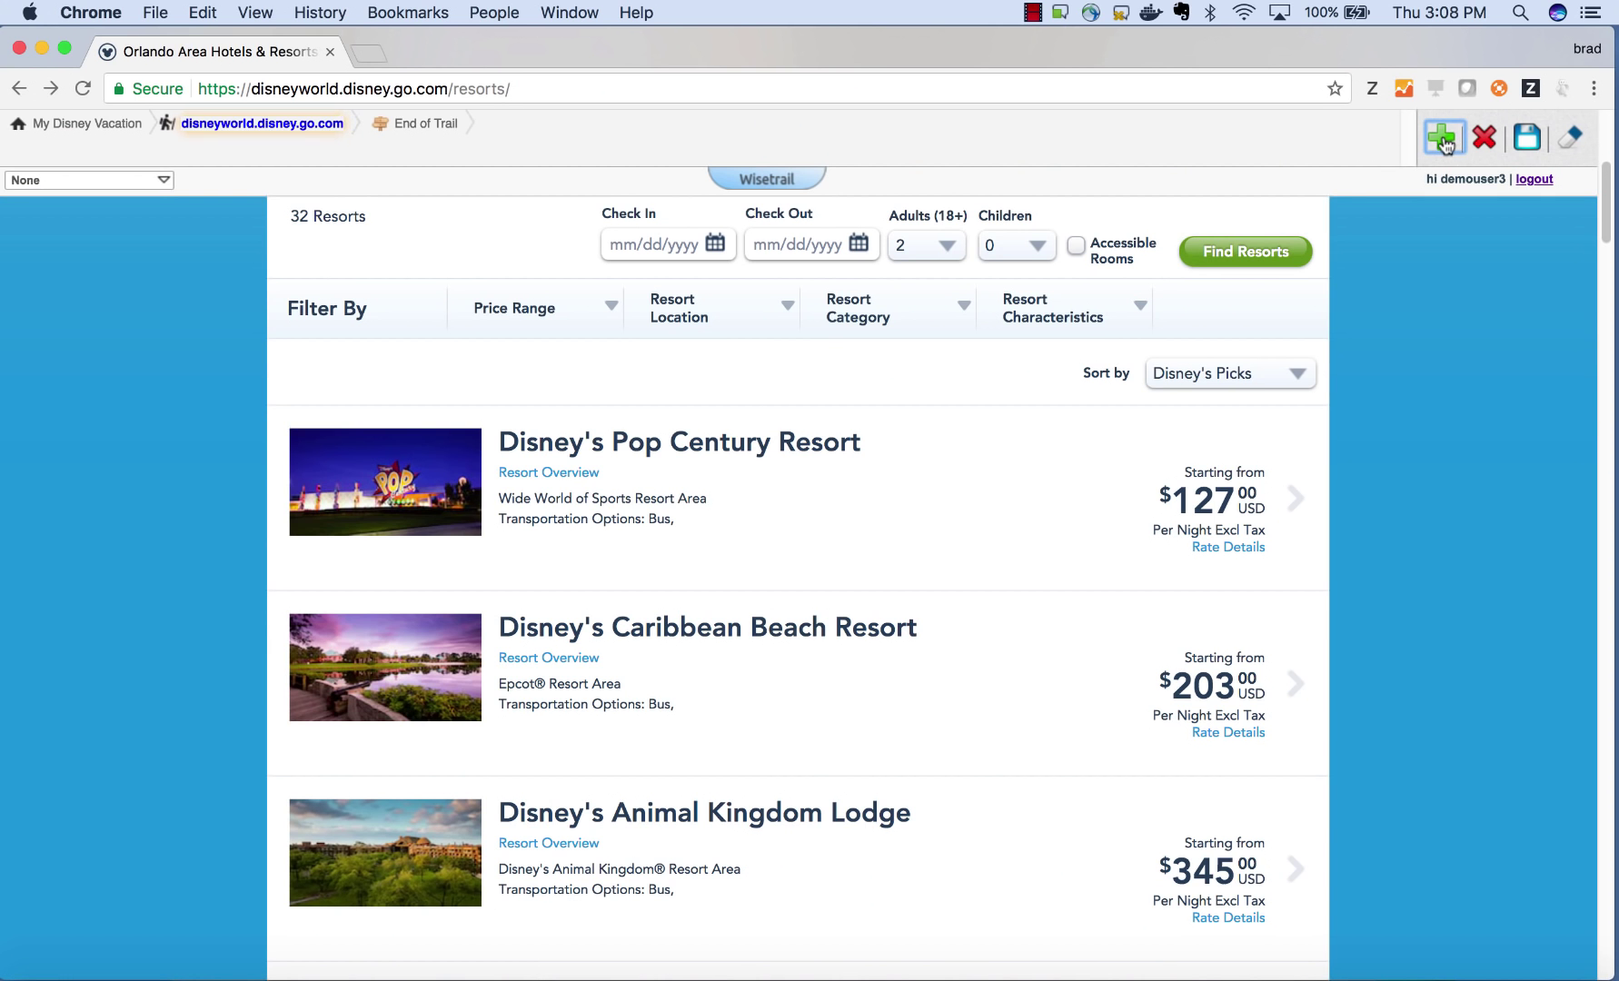
click(90, 131)
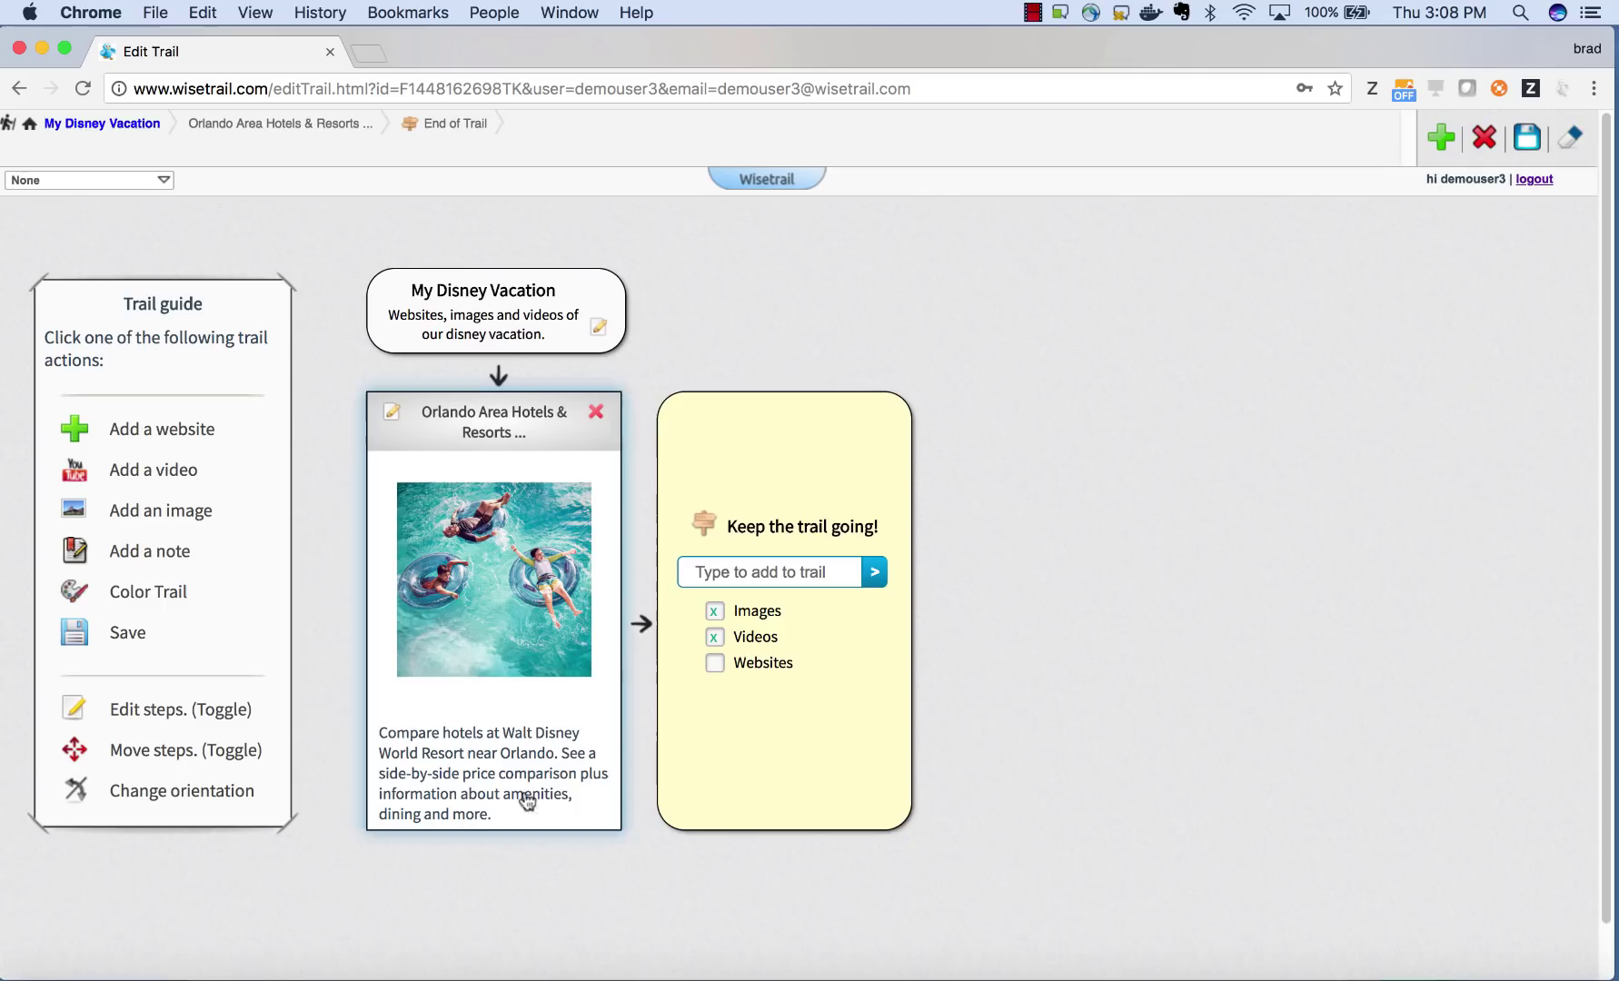
- Add a note step named 'Places to eat around Disney' with an empty message
click(150, 552)
triple_click(768, 437)
text(Plac)
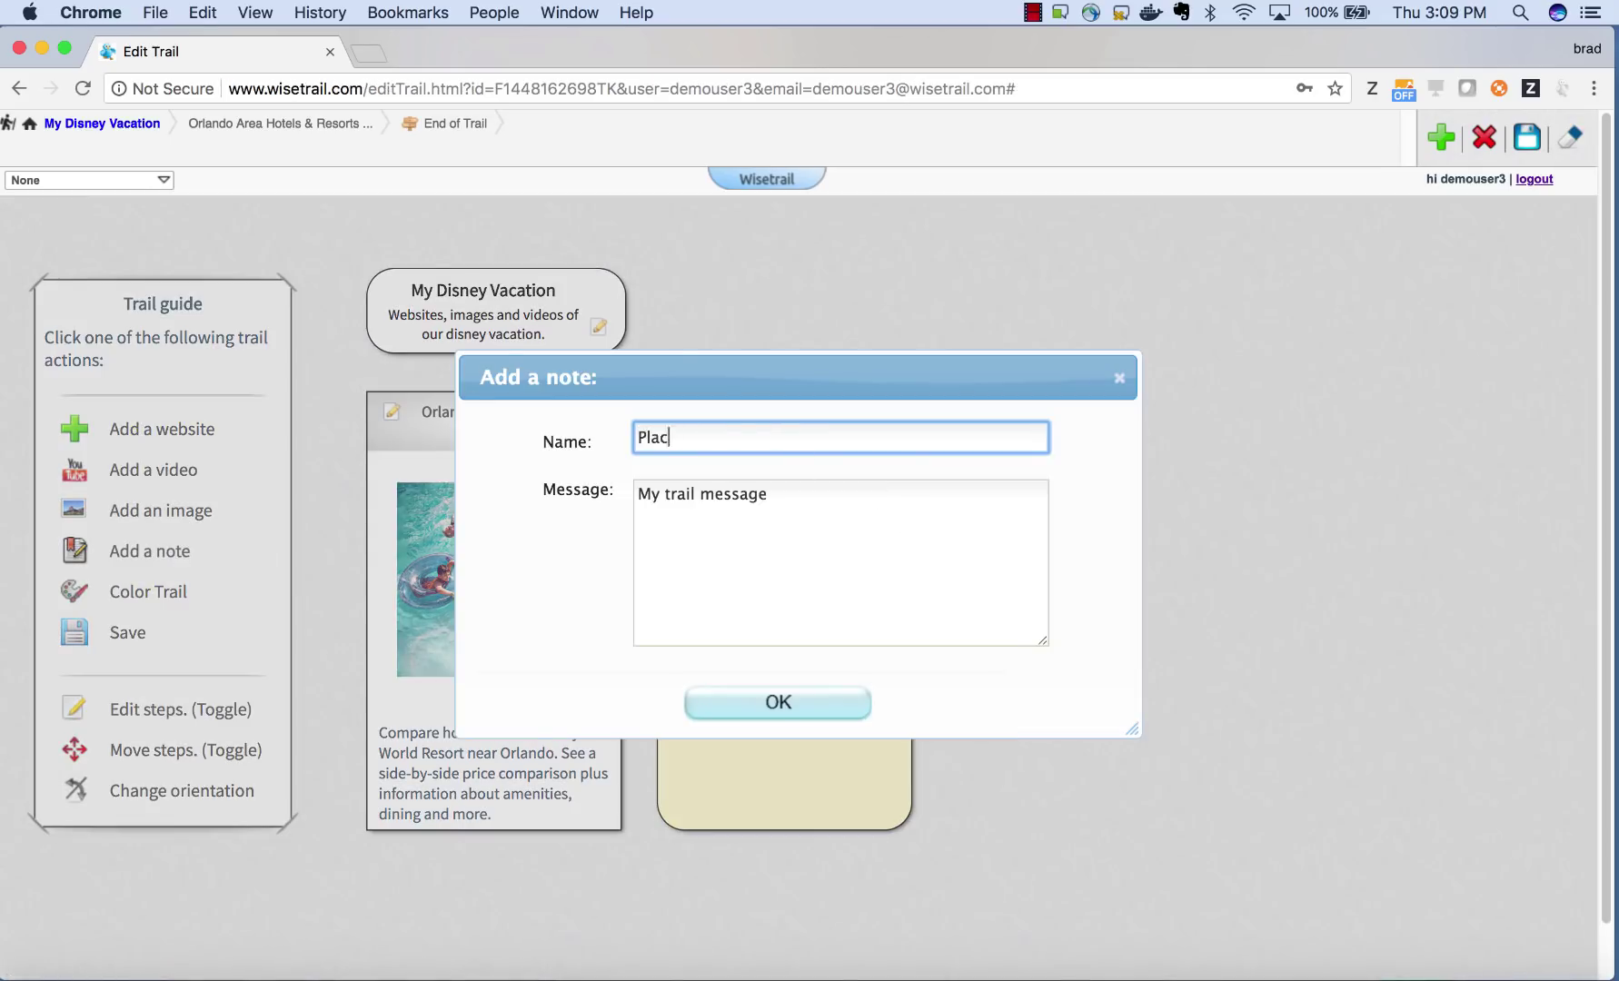
text(es to eat around Disney)
click(937, 509)
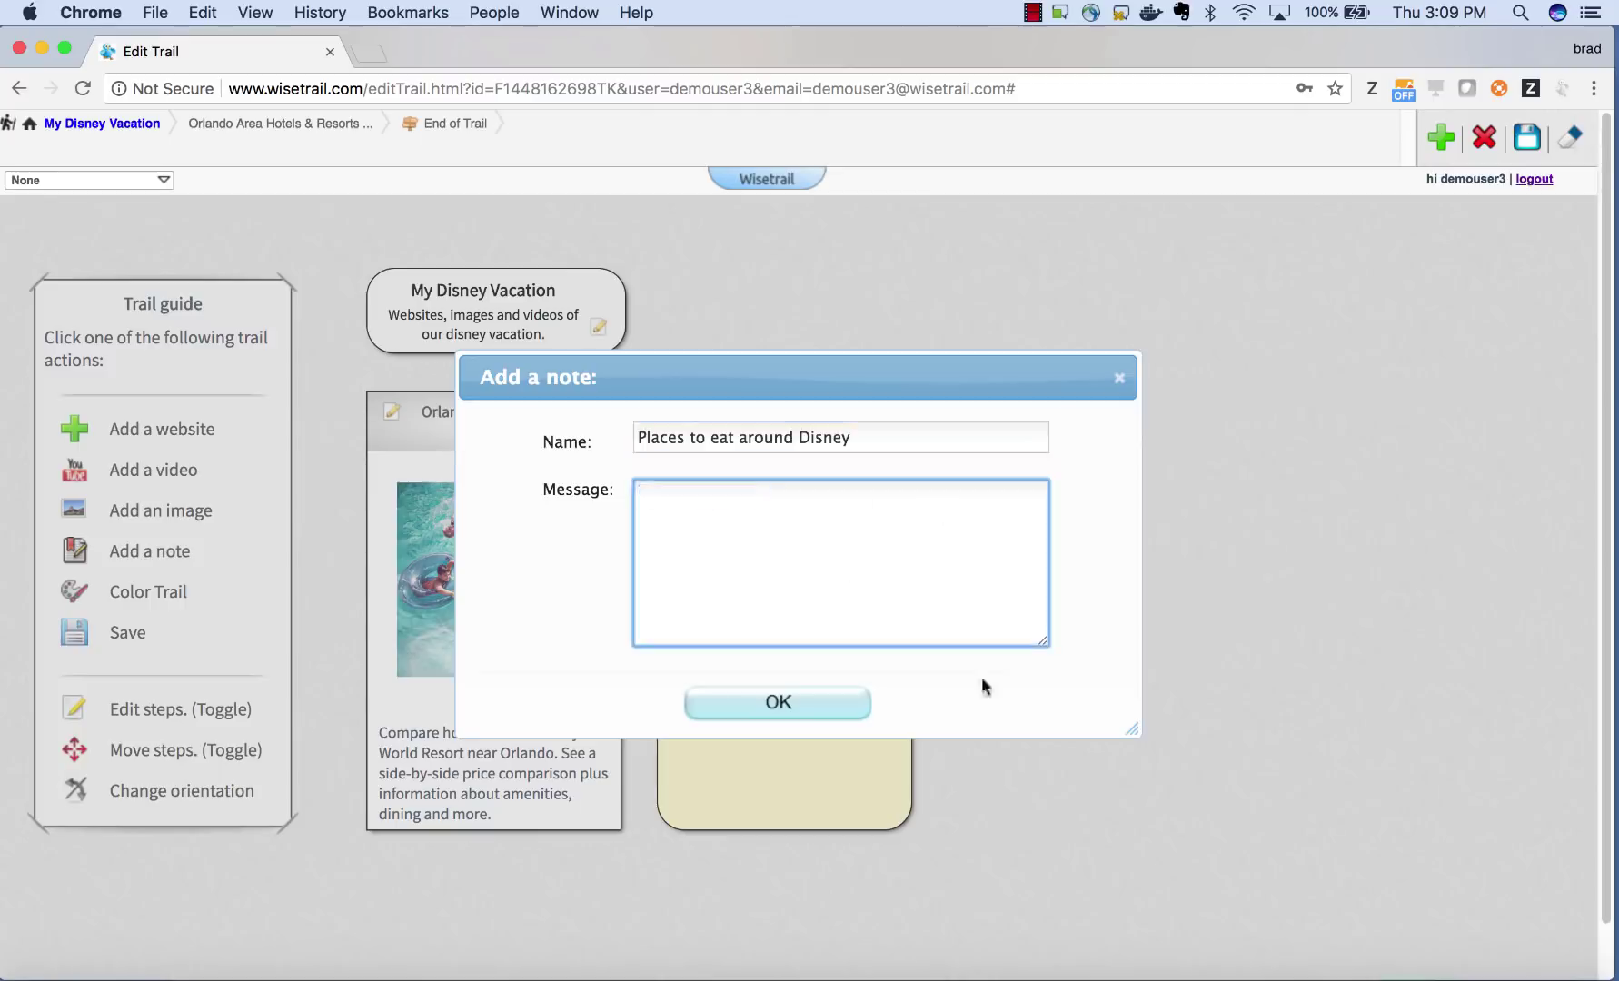
click(802, 707)
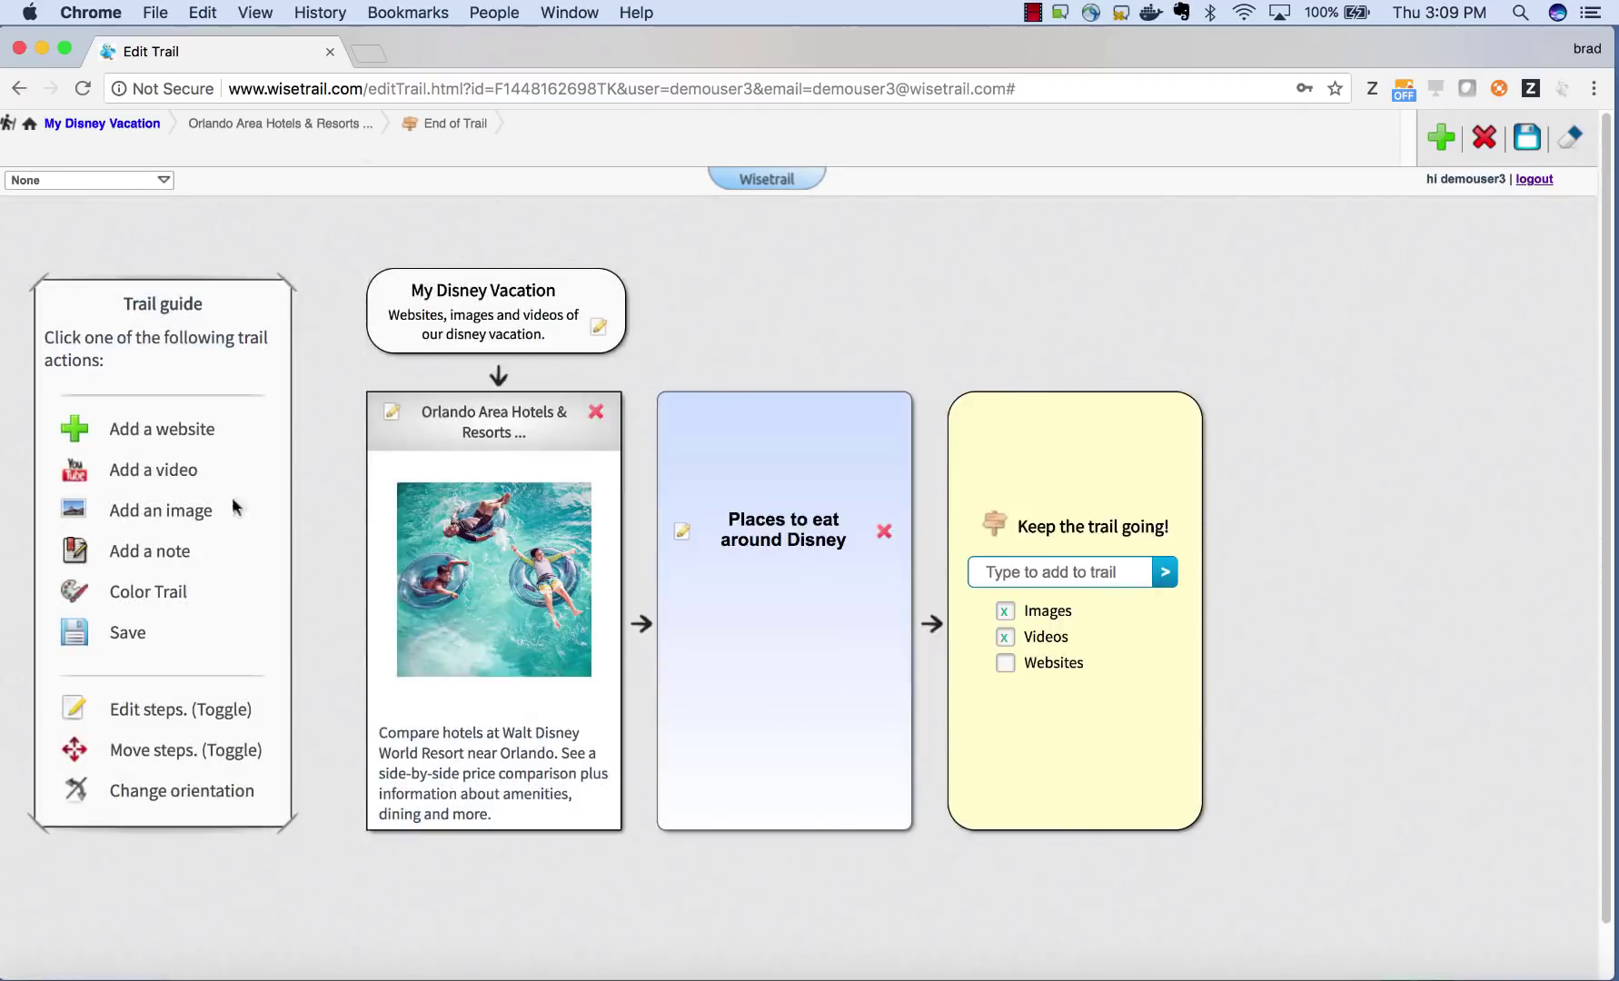
- Add the Karamell Kuche restaurant page to the trail and return to the overview
key(super+l)
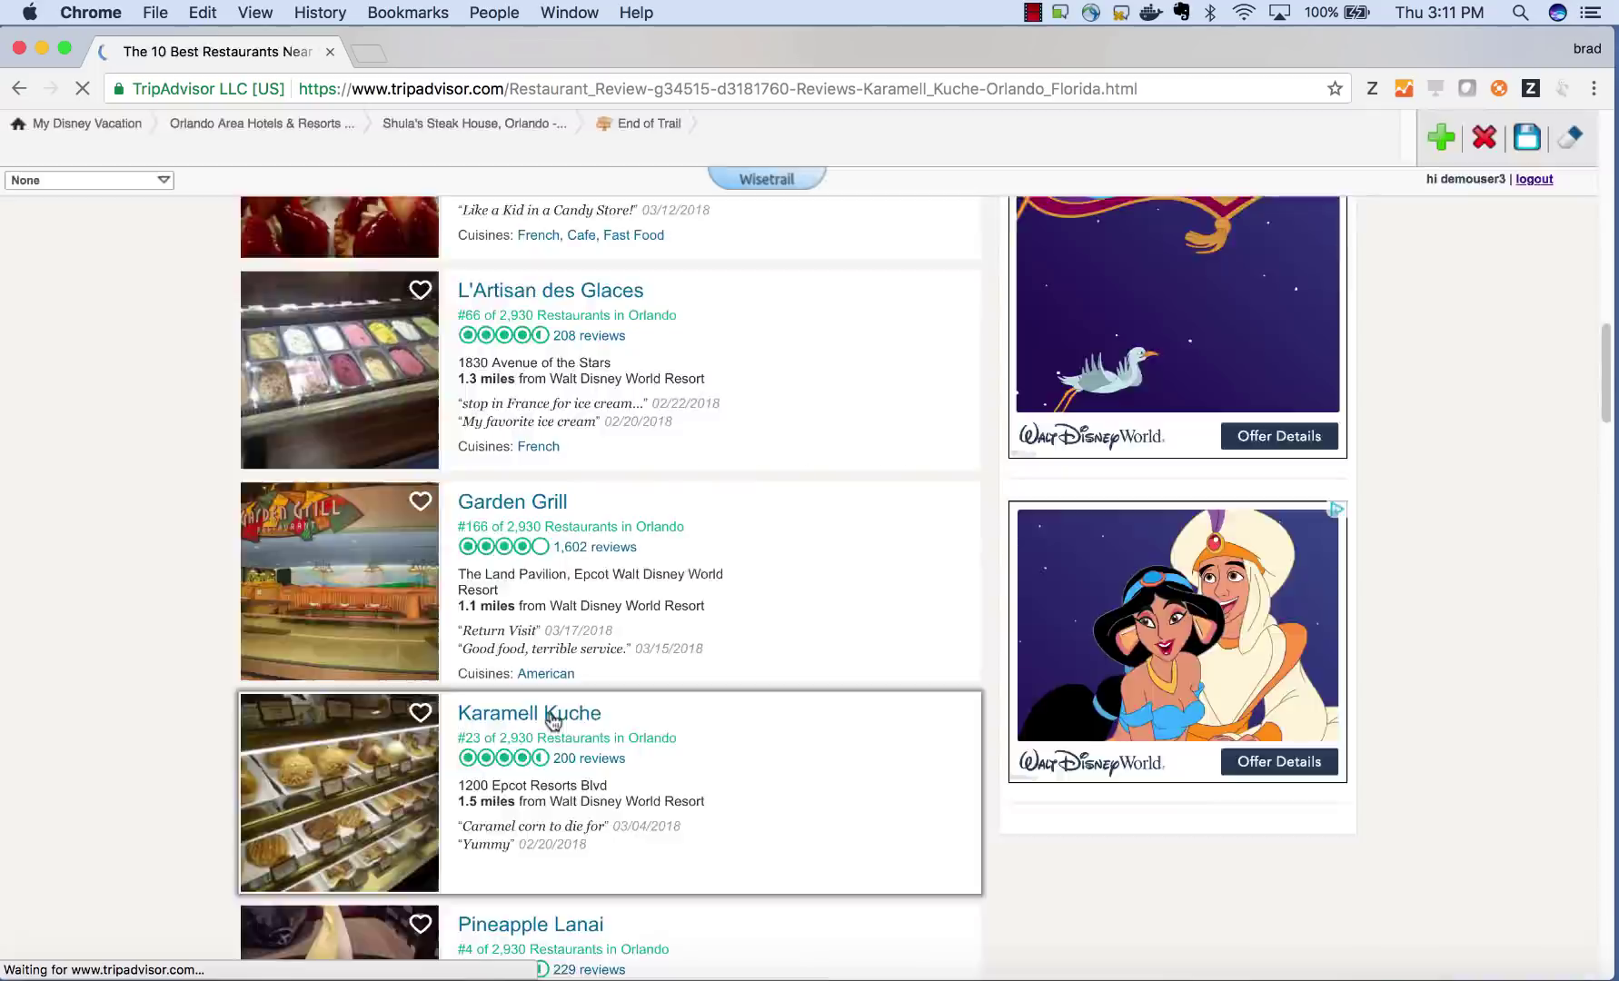
click(542, 713)
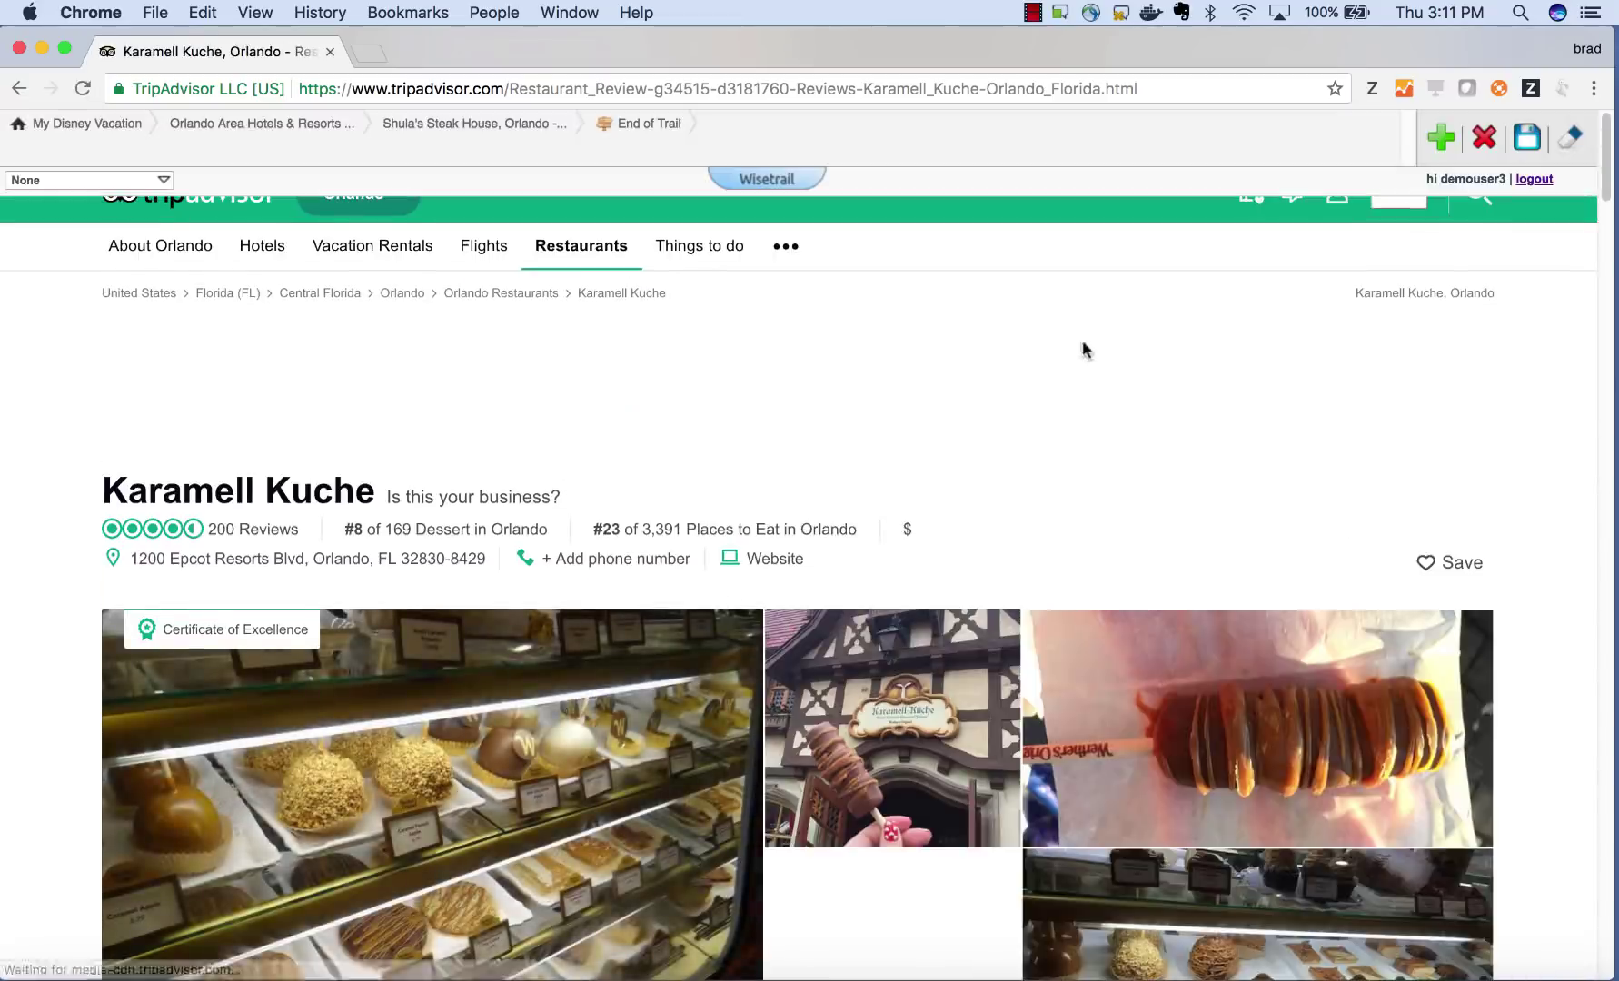
click(1440, 138)
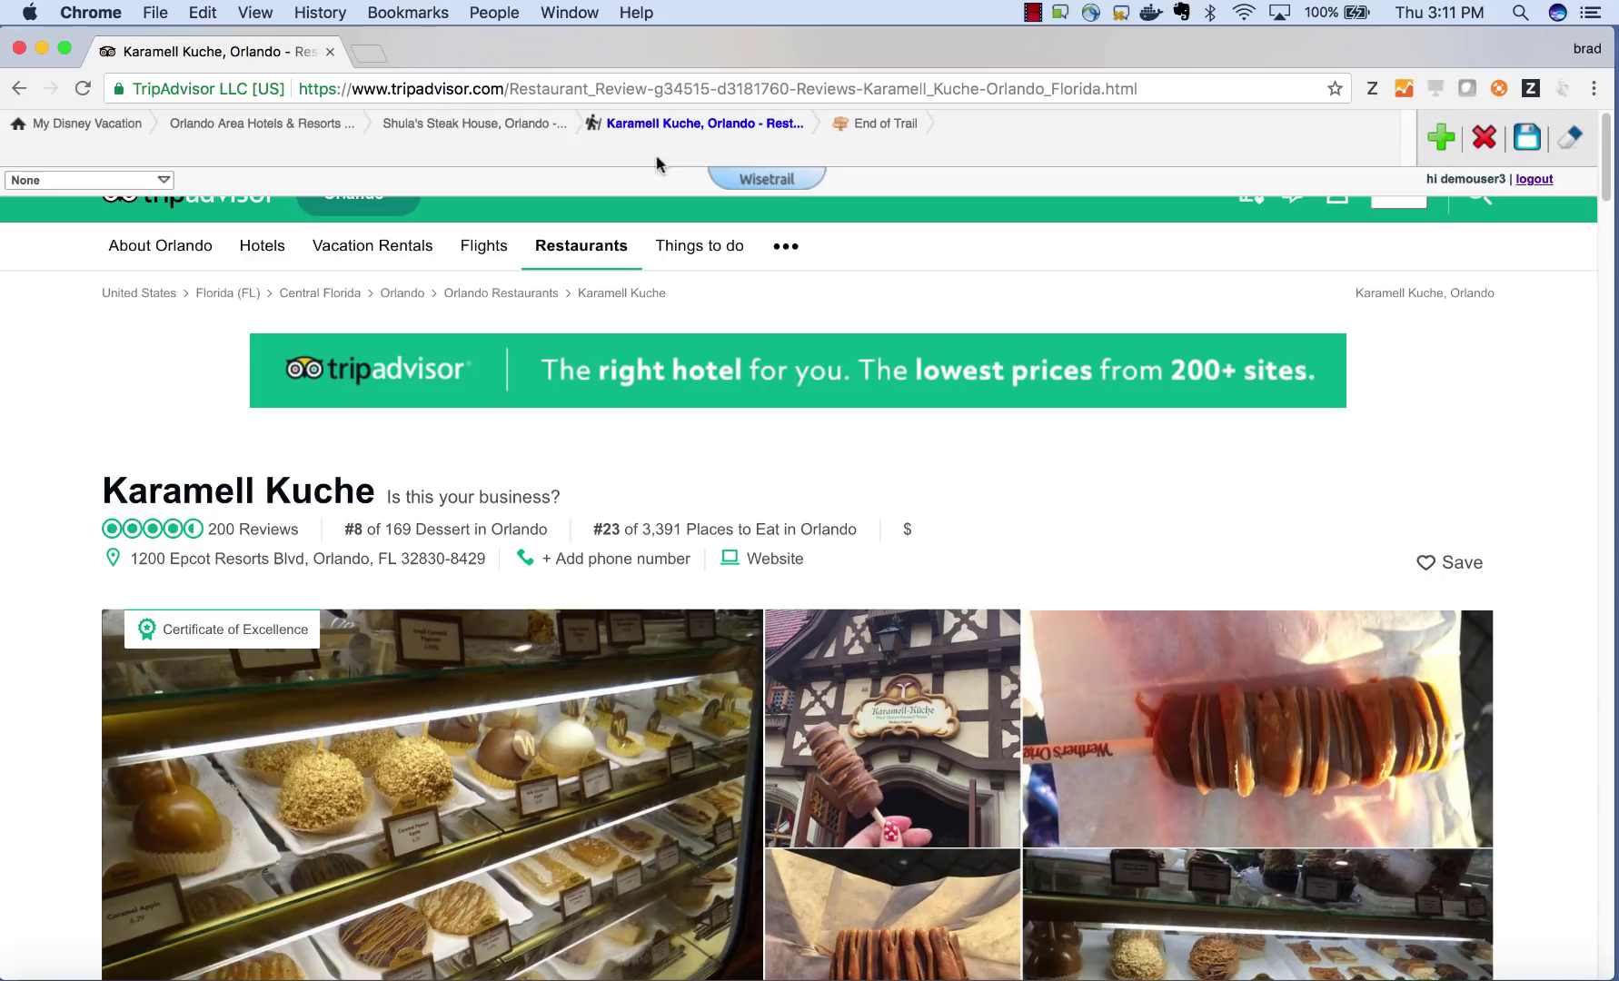
click(60, 123)
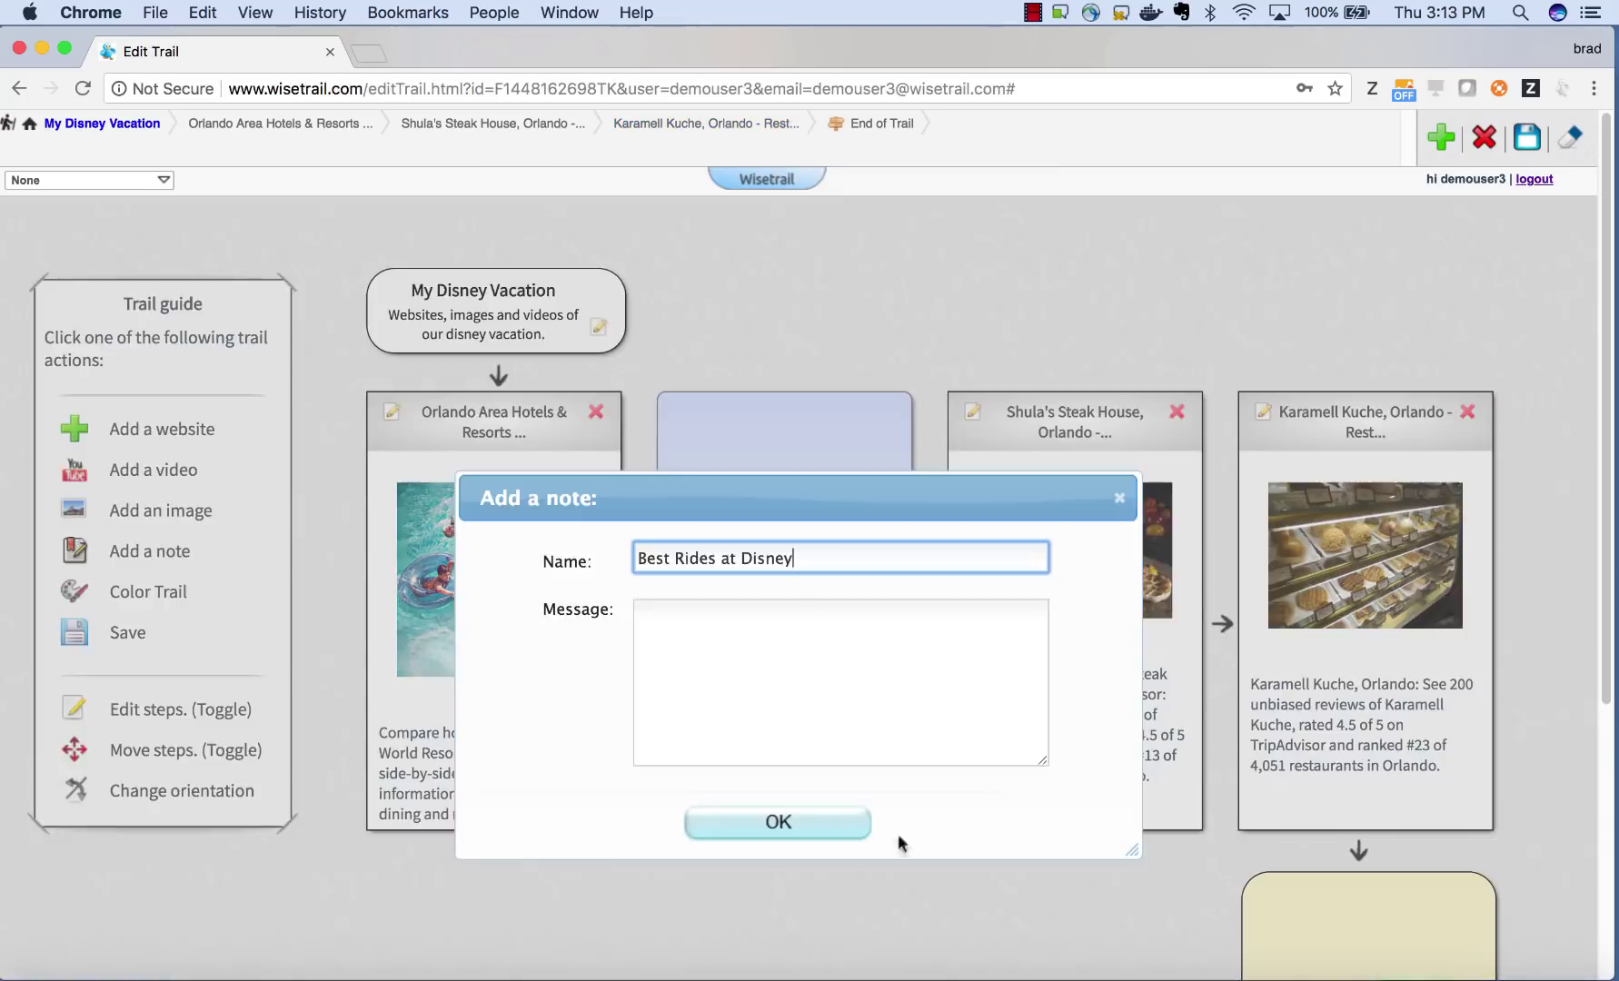
- Add the 'Best Rides at Disney' note, then search Google for 'best rides at disney video'
click(800, 824)
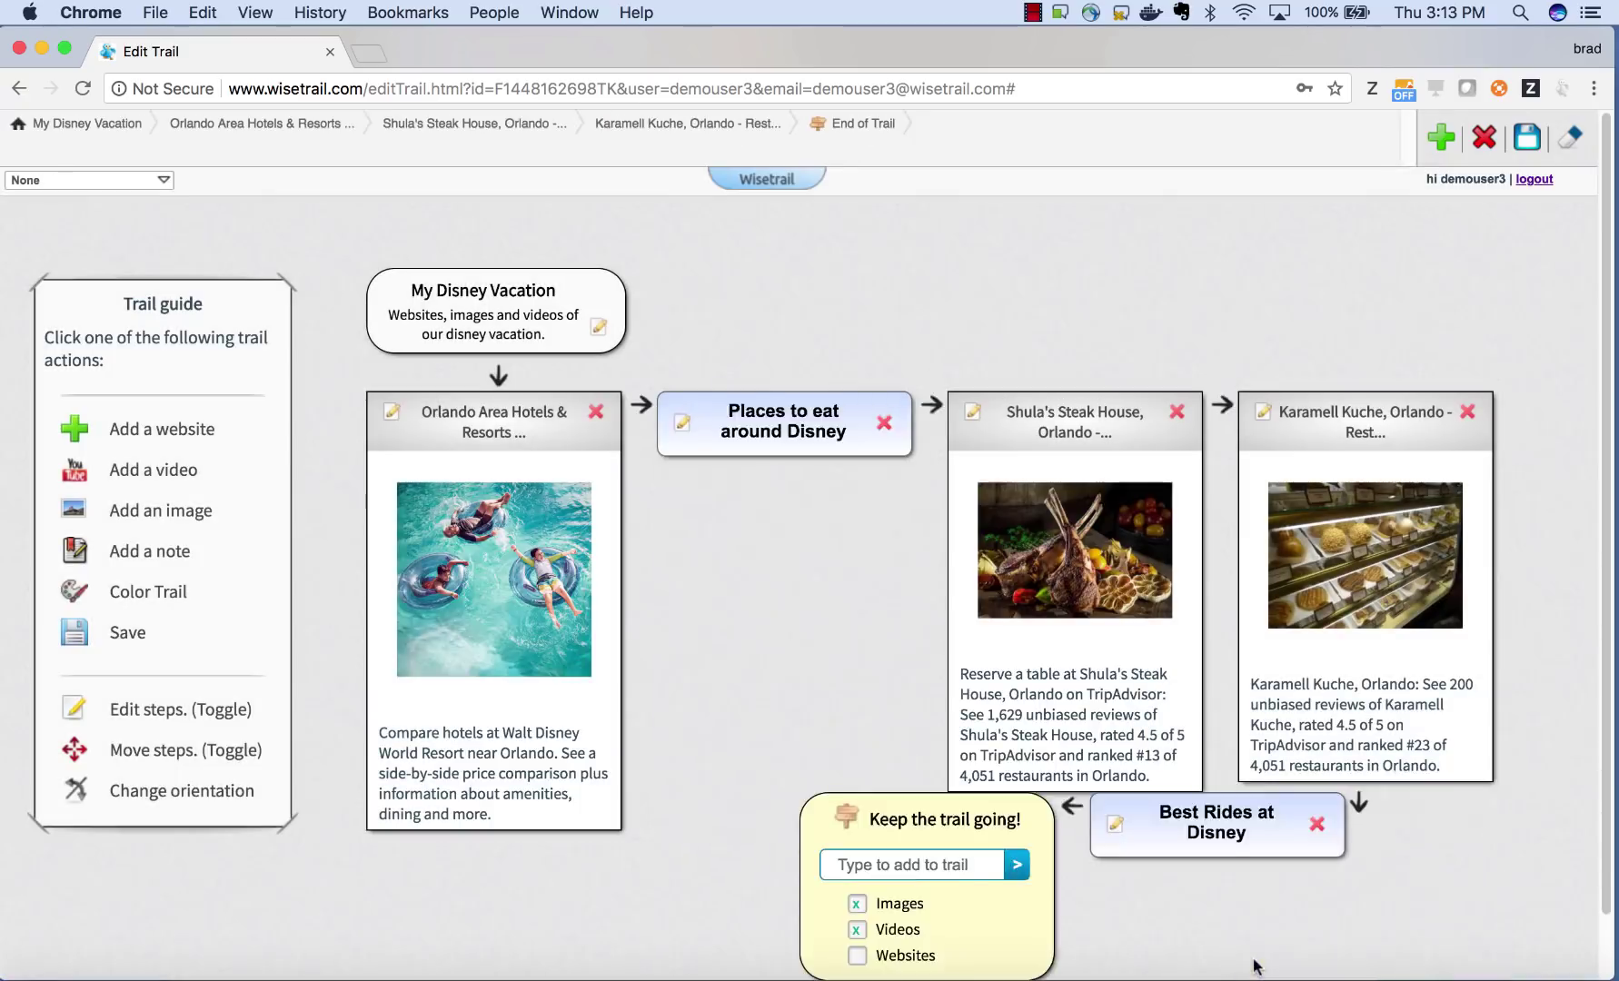
key(super+l)
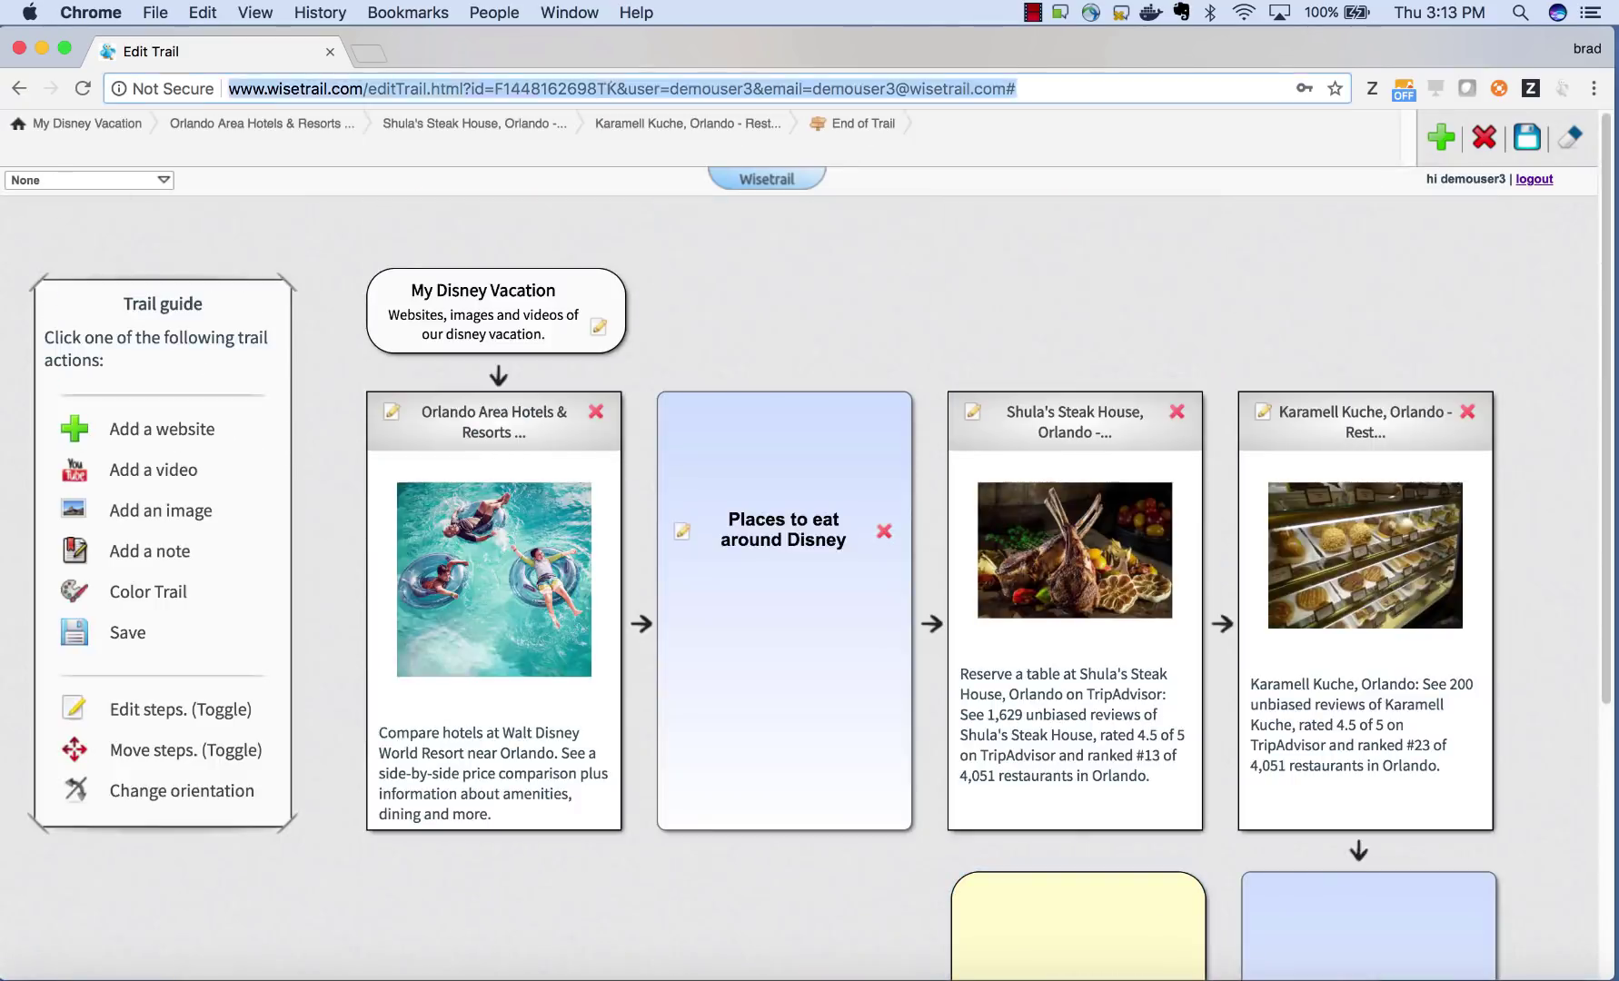
text(google.com)
key(Return)
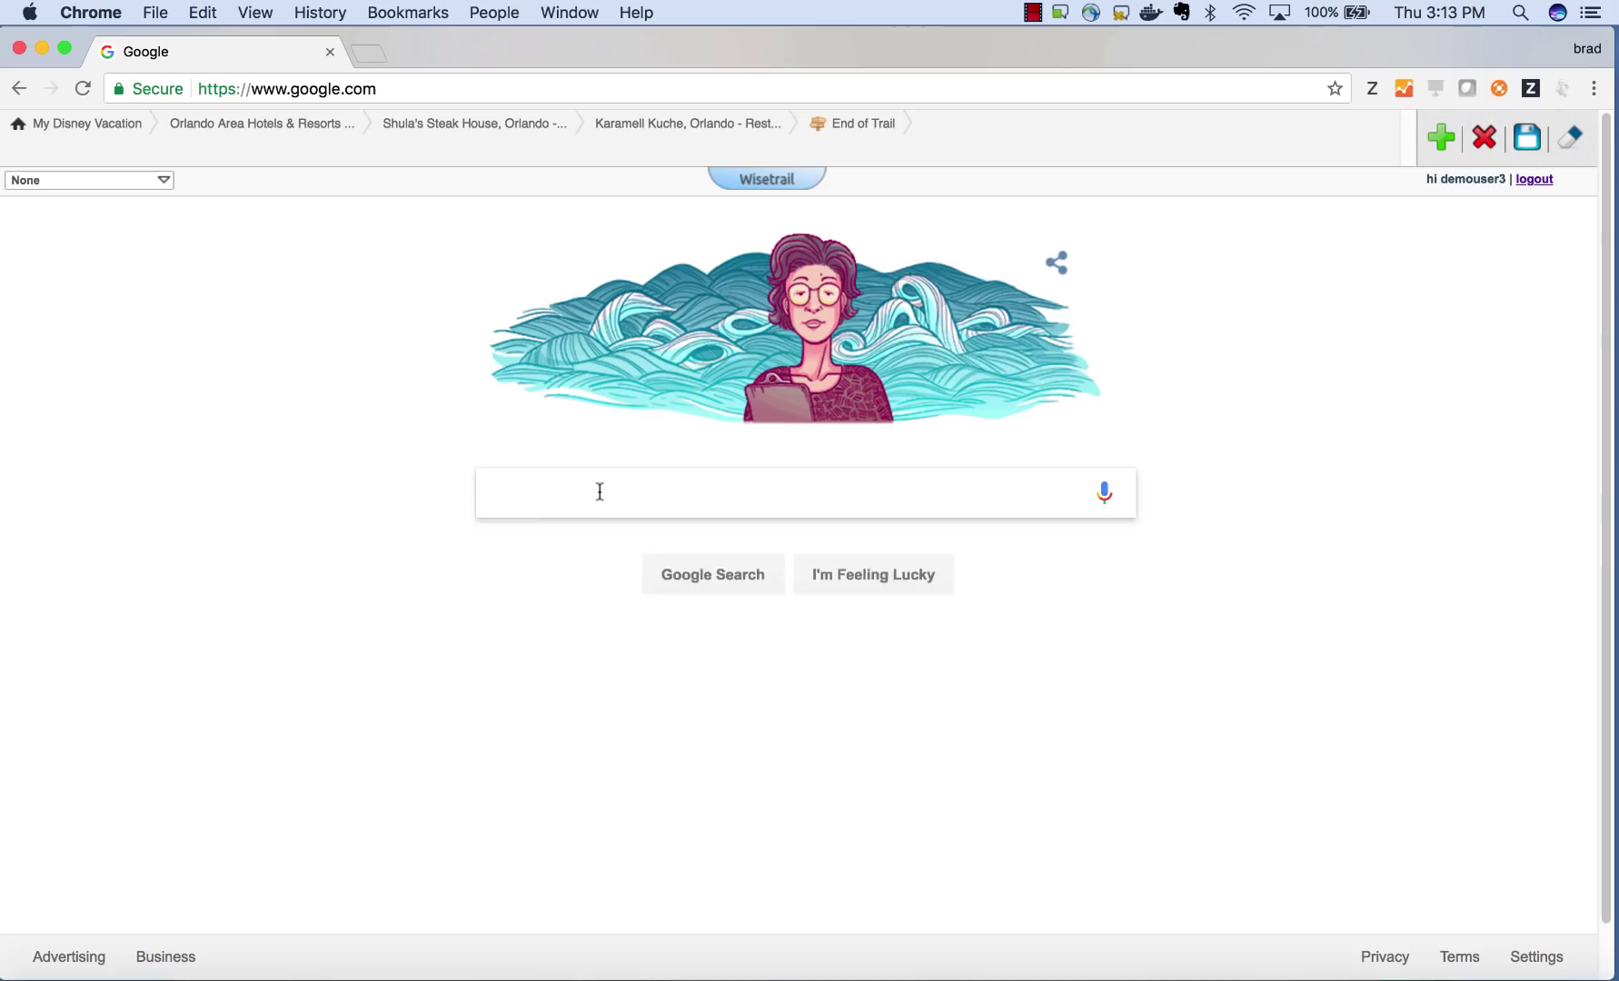
click(600, 491)
text(best rides a)
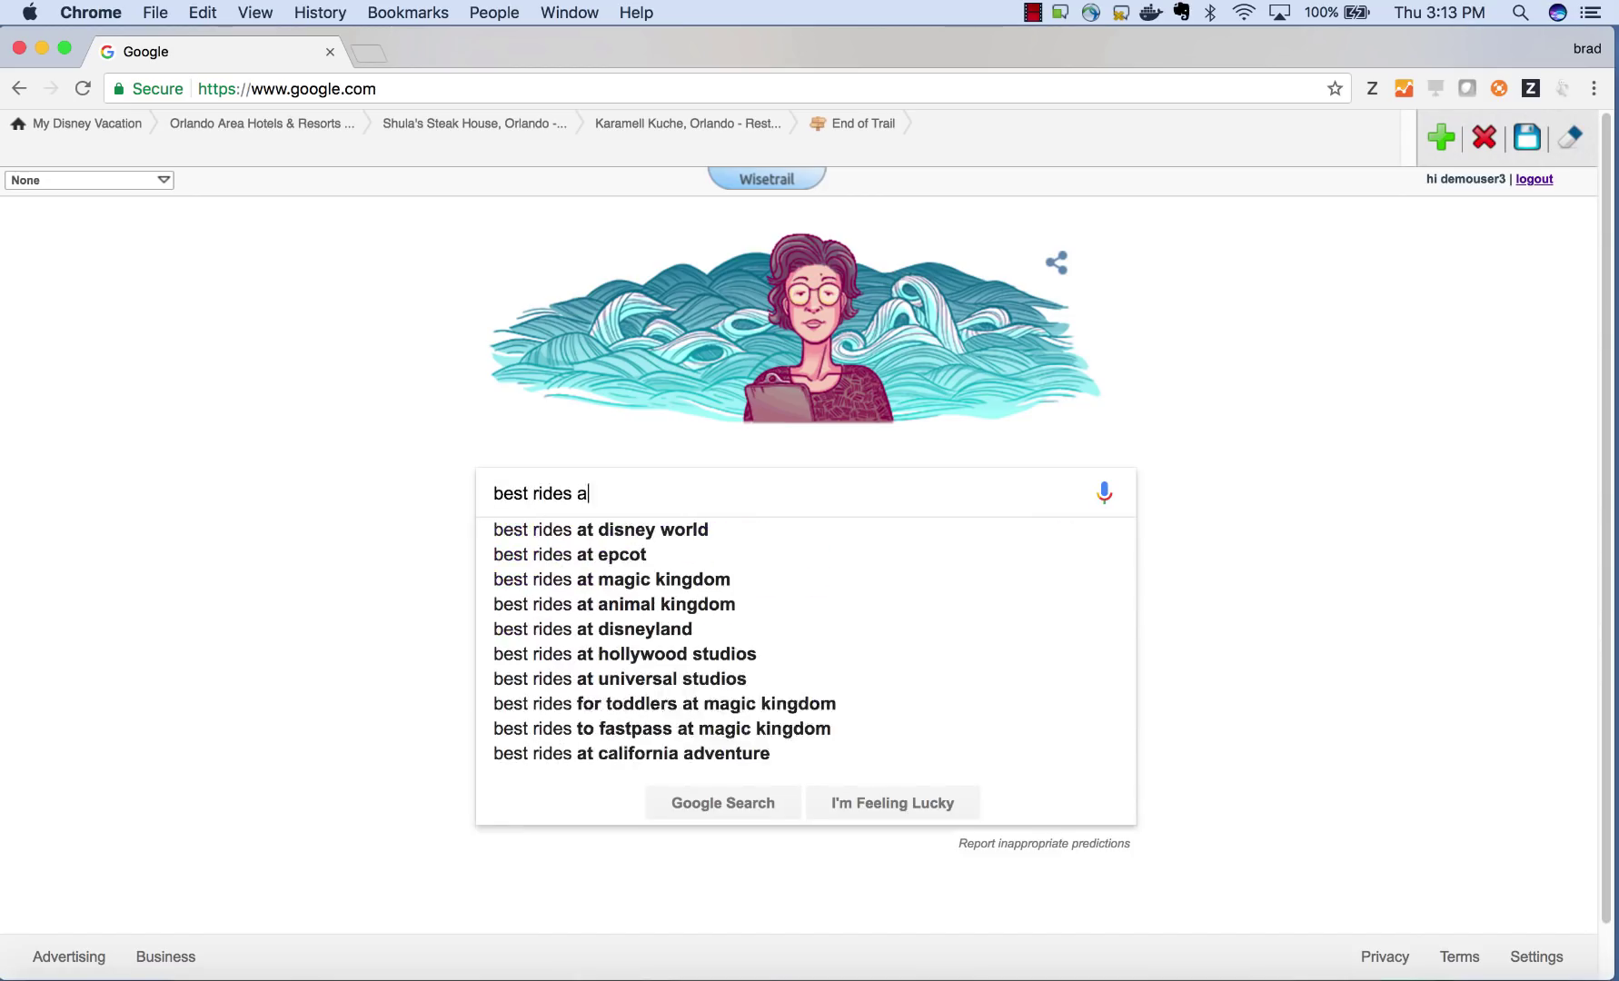
text(t disney video)
key(Return)
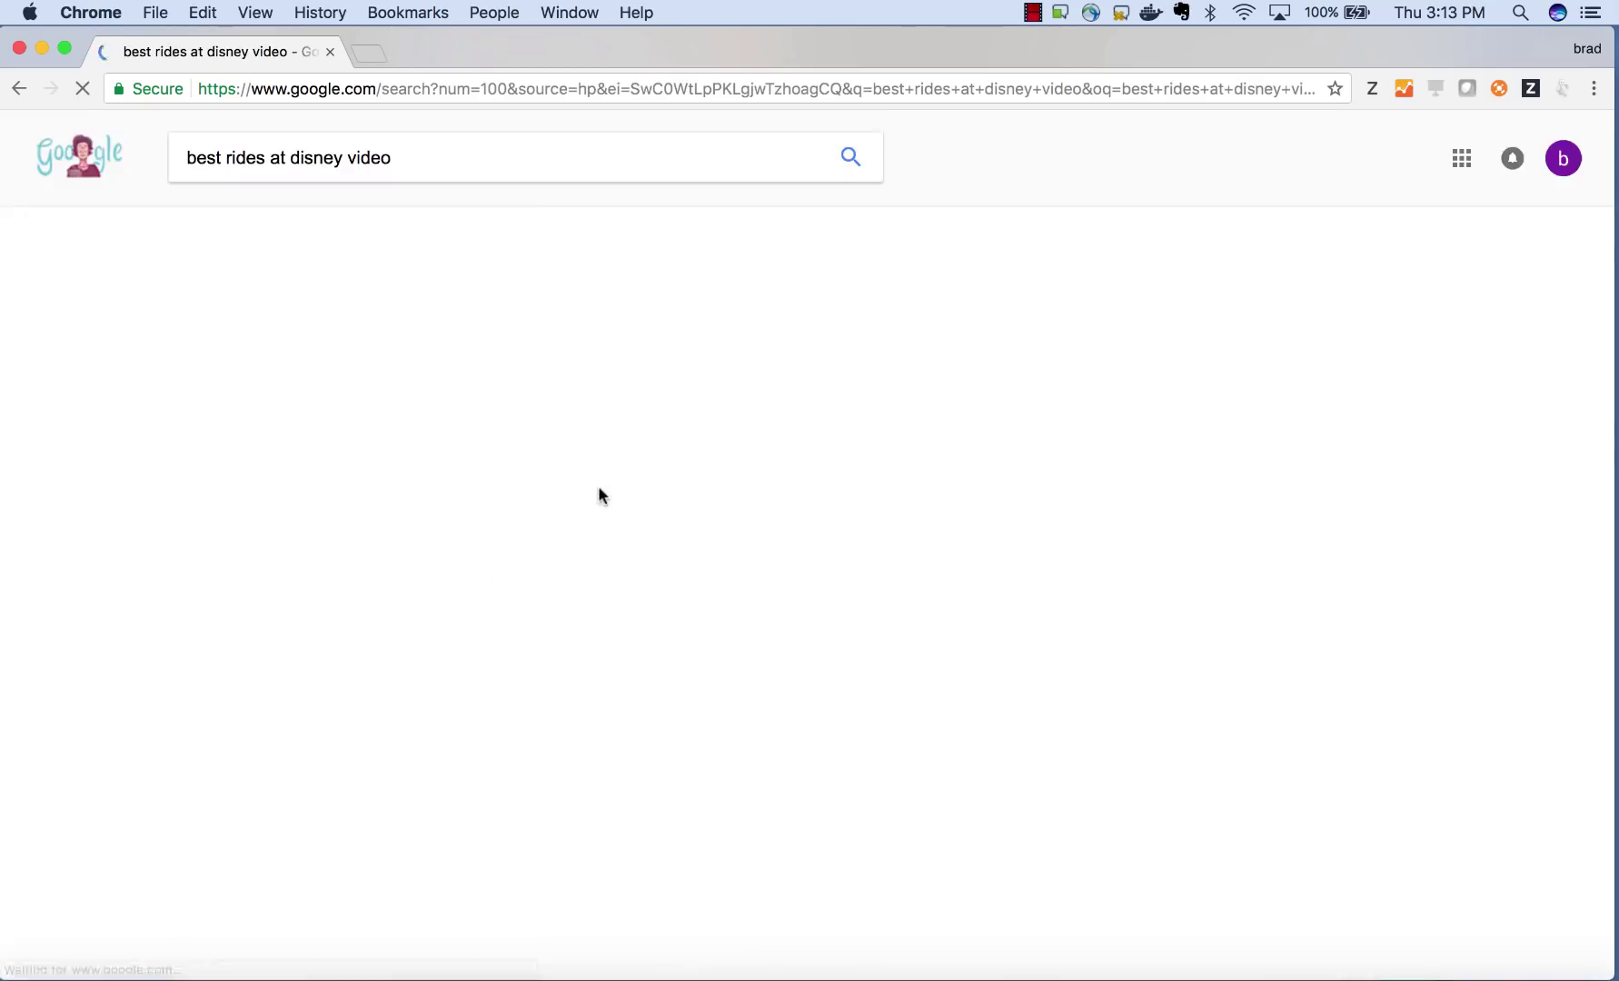
- Add the Top 10 Greatest Disney World Rides YouTube video to the trail and open Edit Trail
click(278, 291)
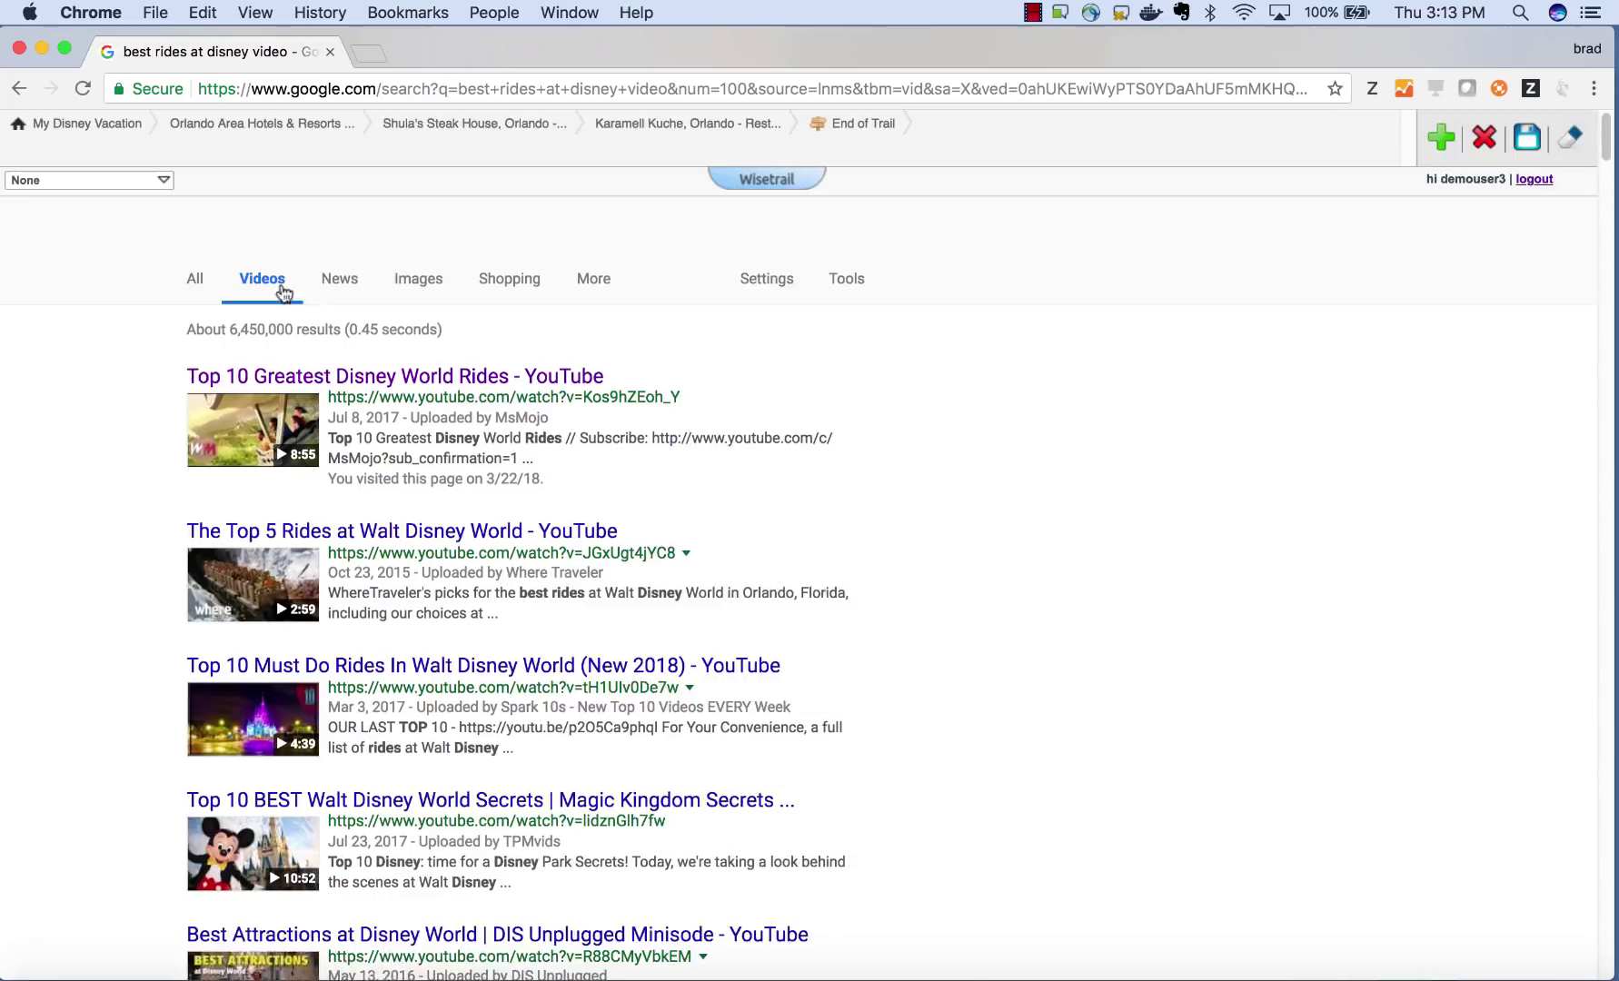
click(409, 377)
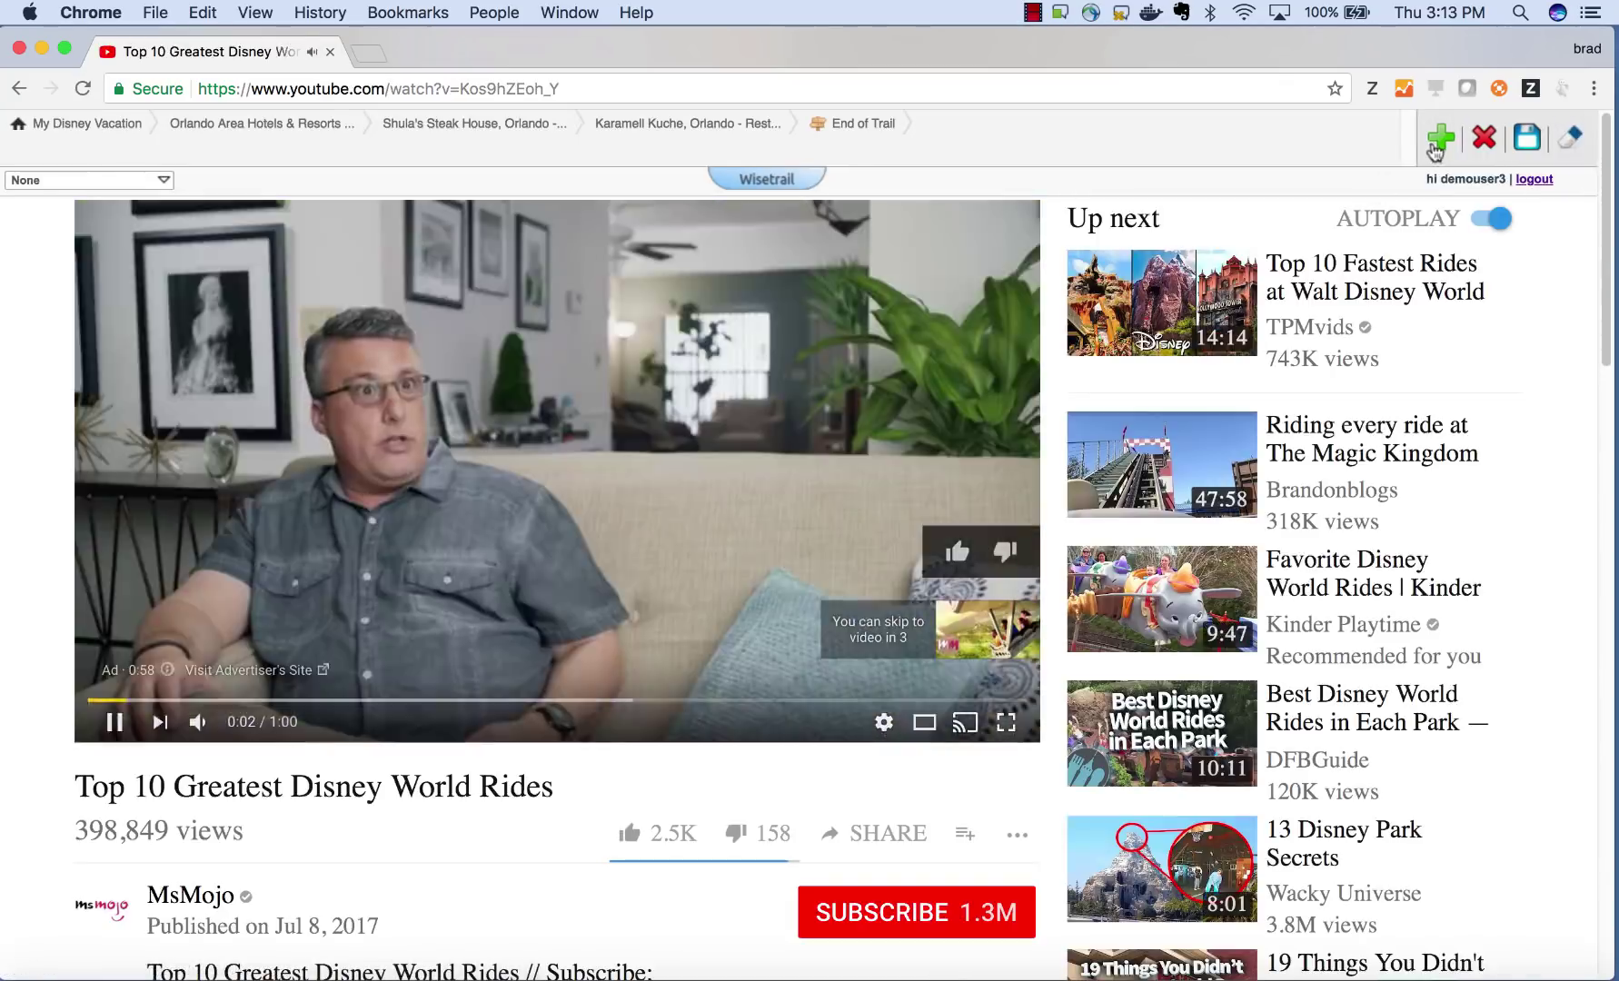
click(1434, 146)
click(87, 122)
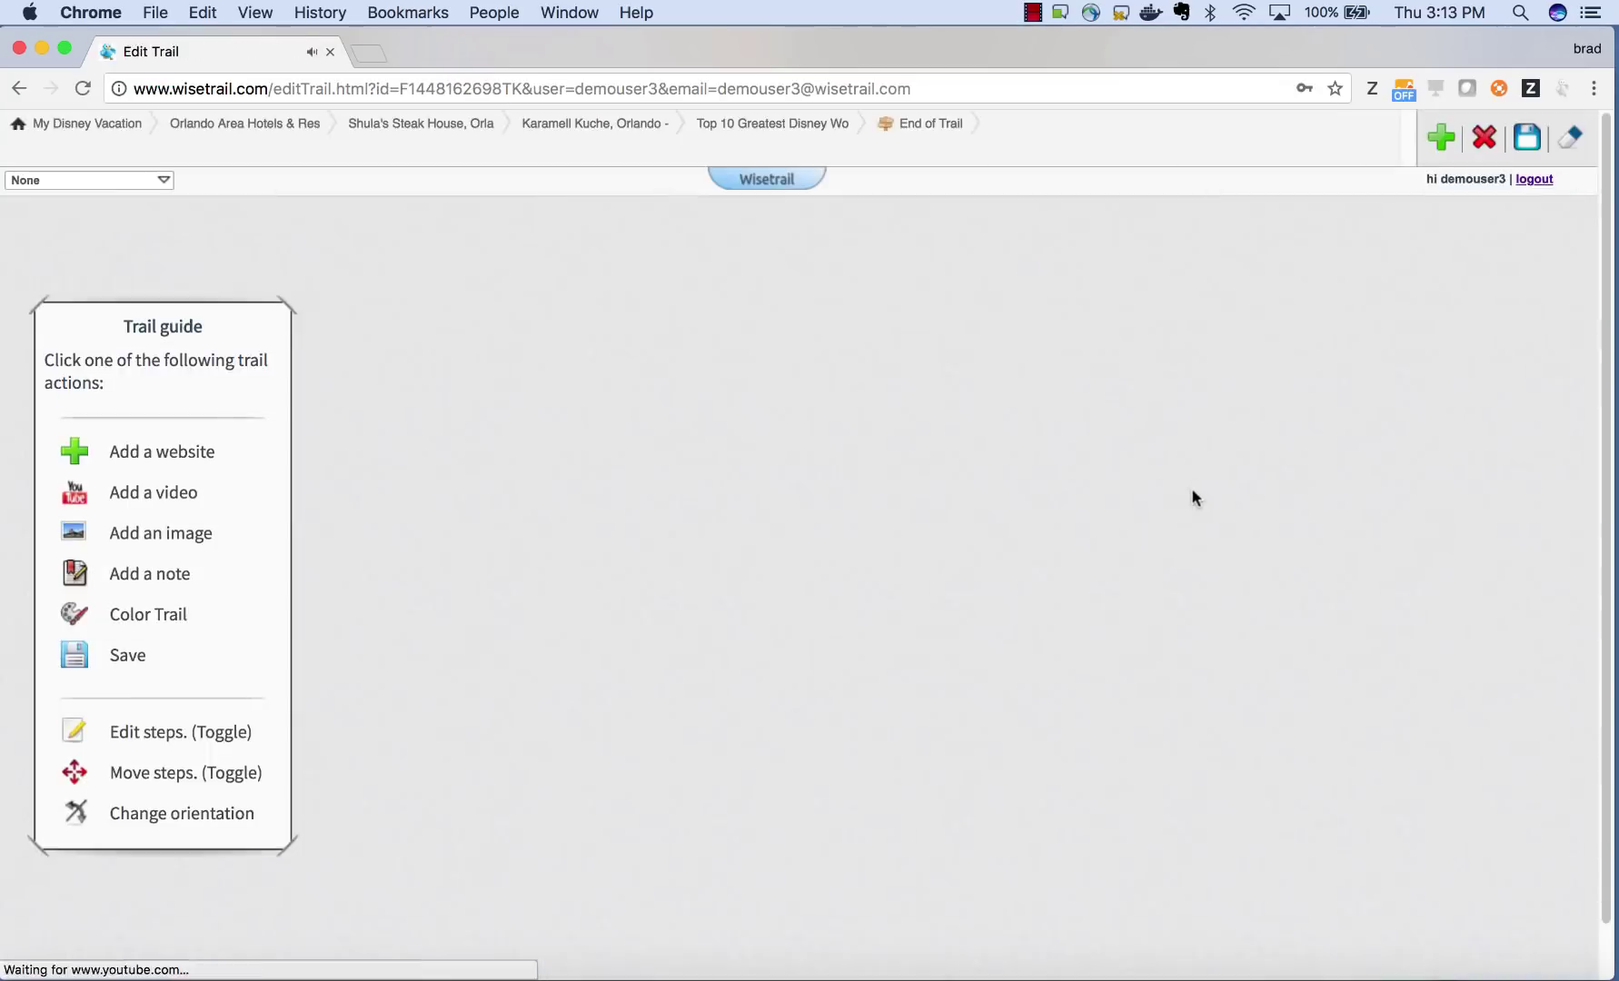
scroll(1195, 498, down, 6)
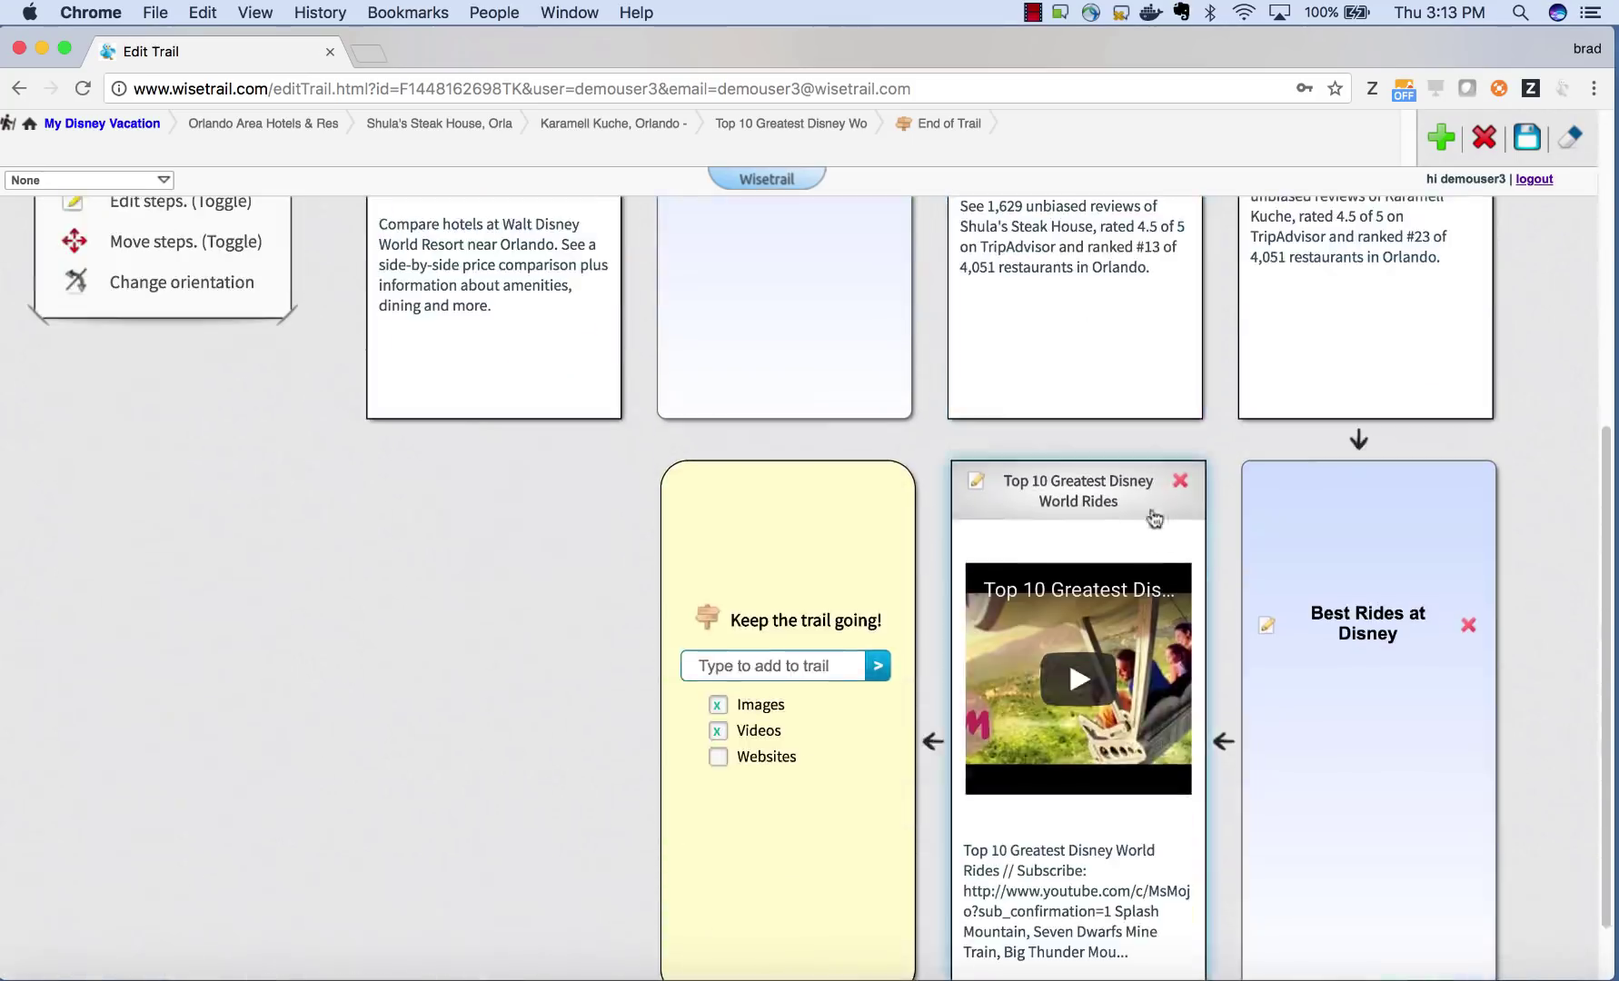
scroll(666, 769, up, 6)
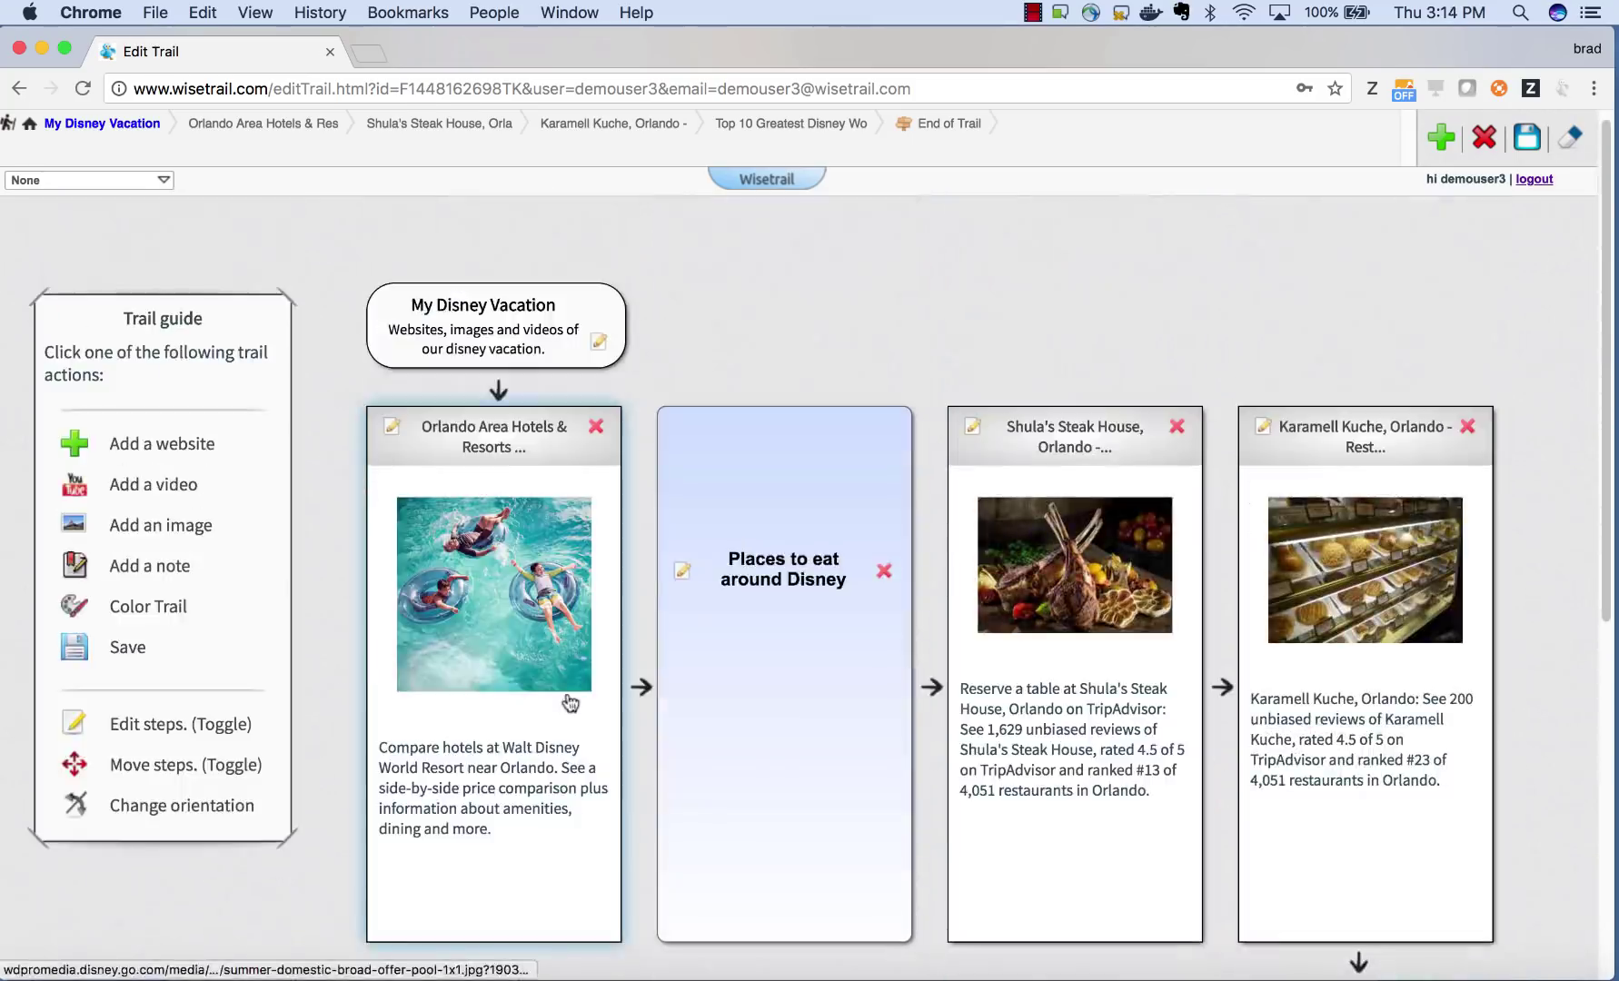
- Add an image step uploading disneyanimatd.gif with the note 'fireworks at disney'
click(168, 534)
click(693, 493)
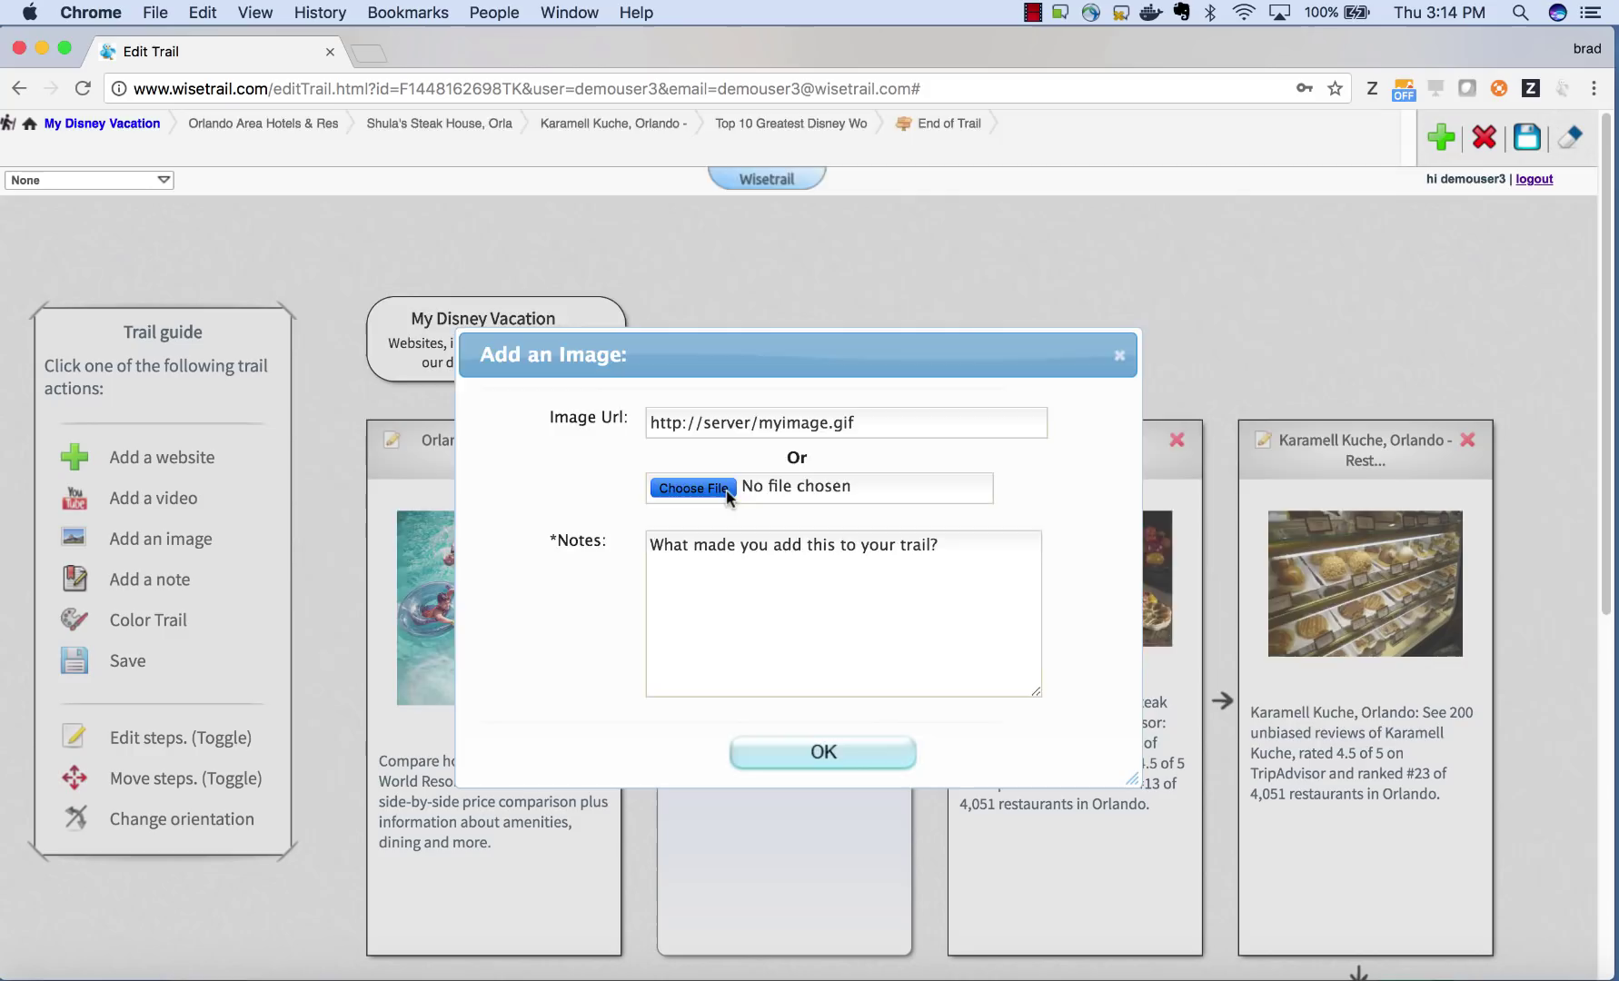
double_click(511, 191)
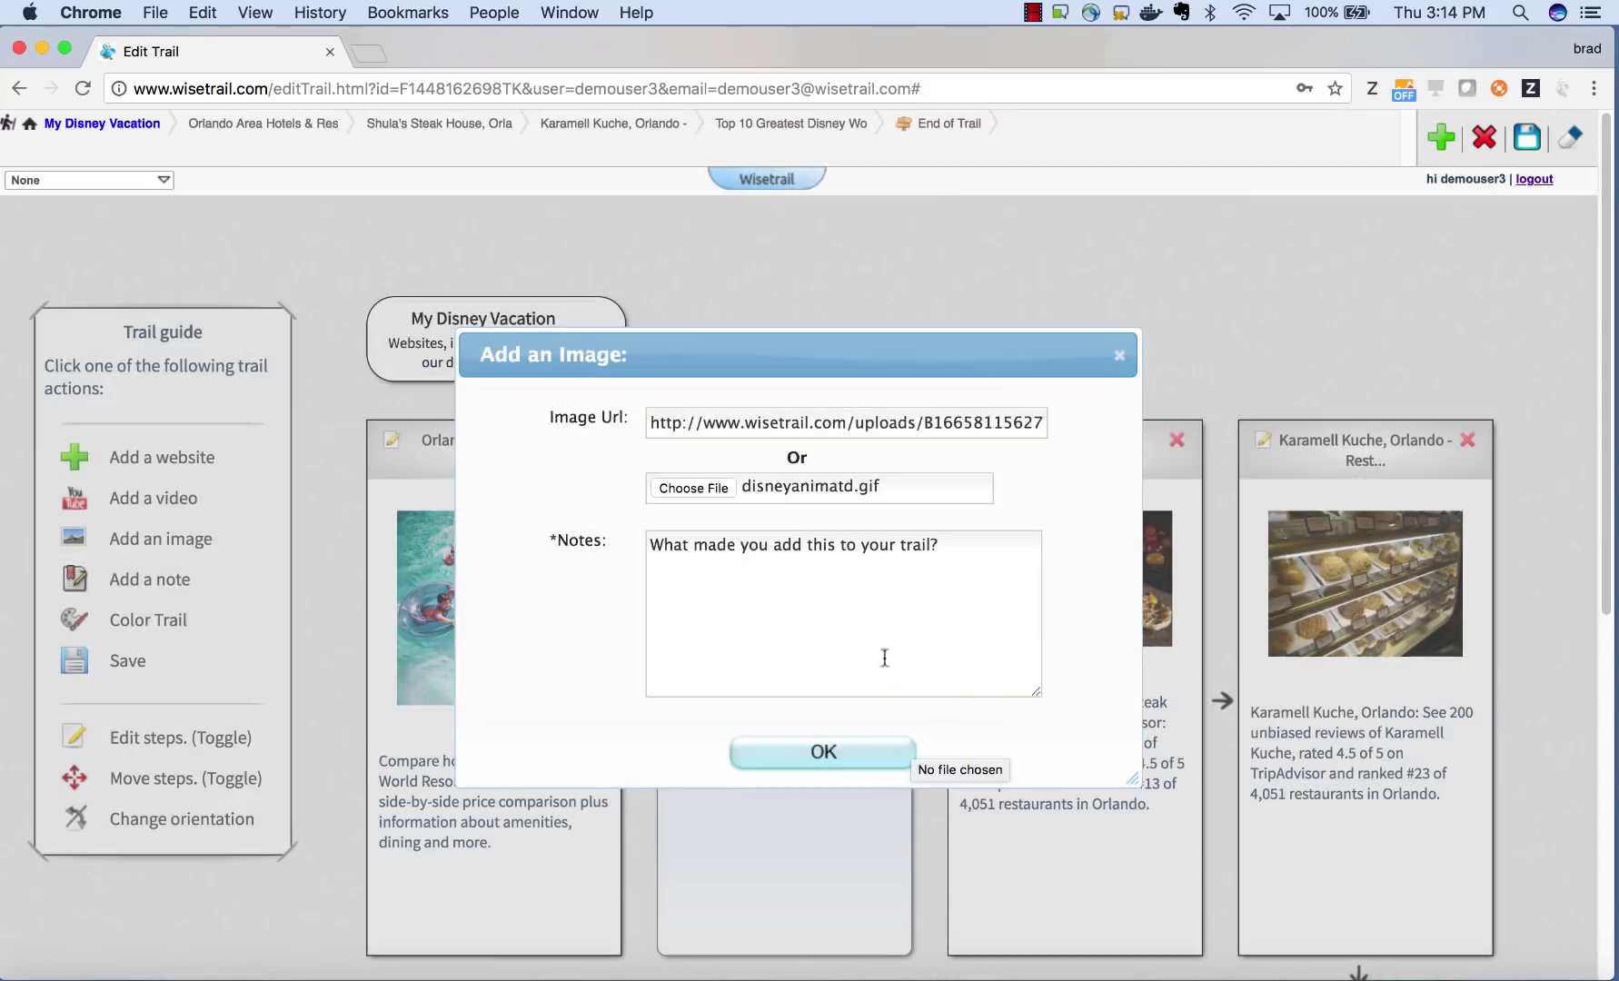
click(884, 657)
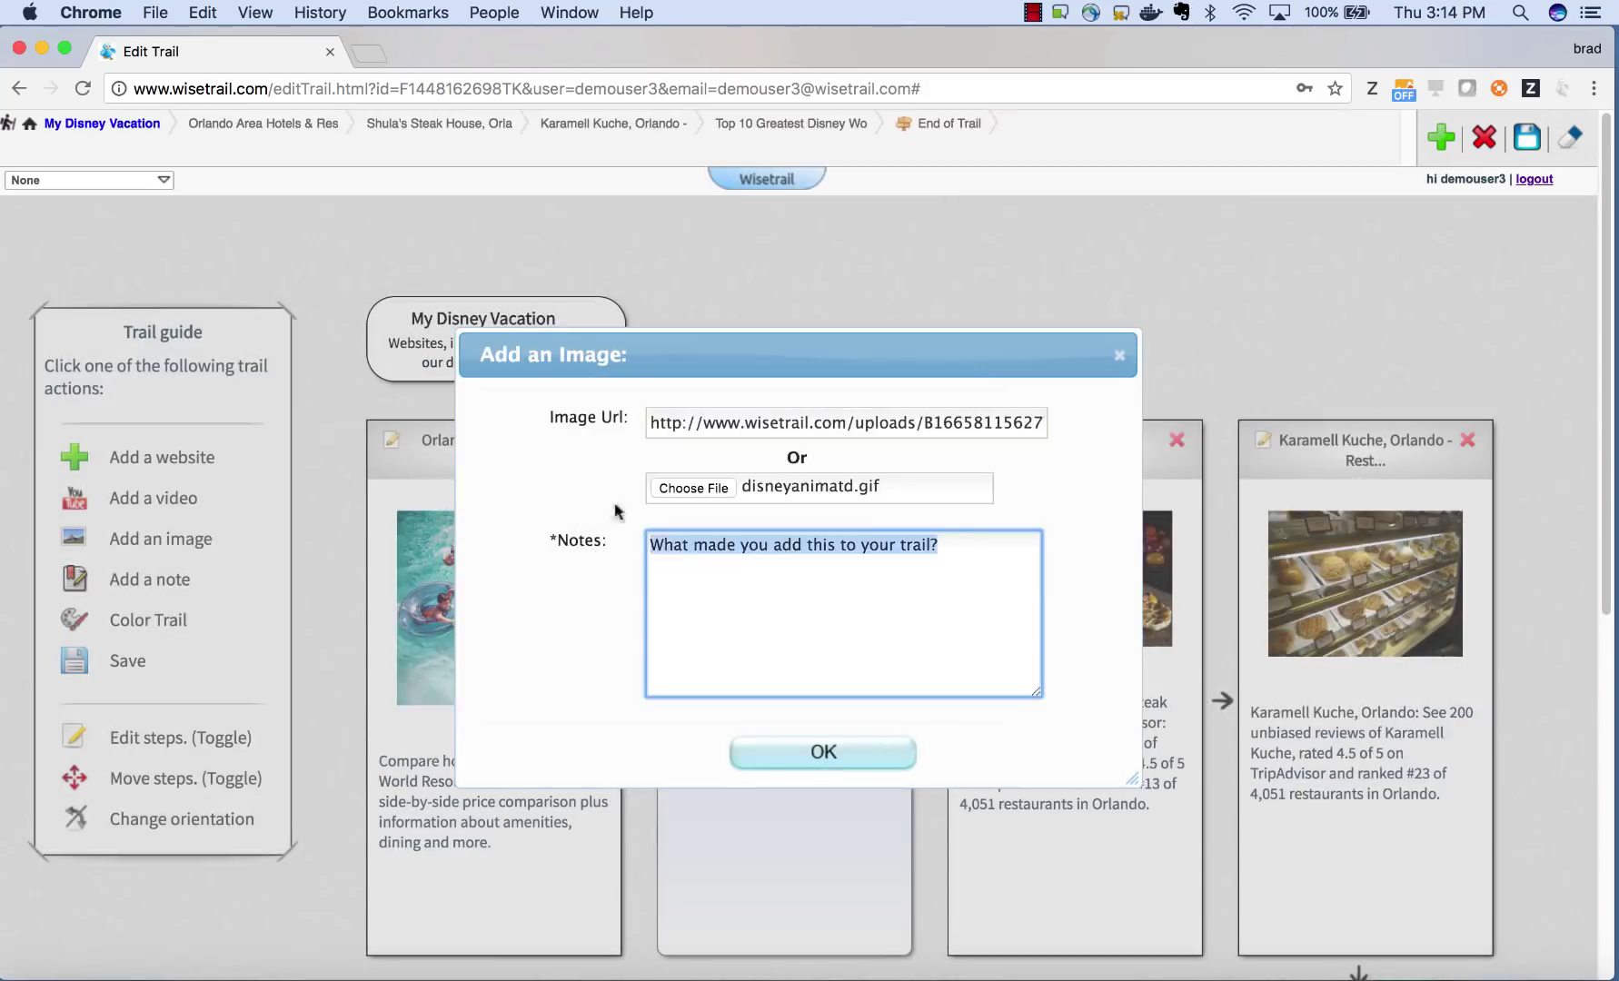
text(fireworks at disney)
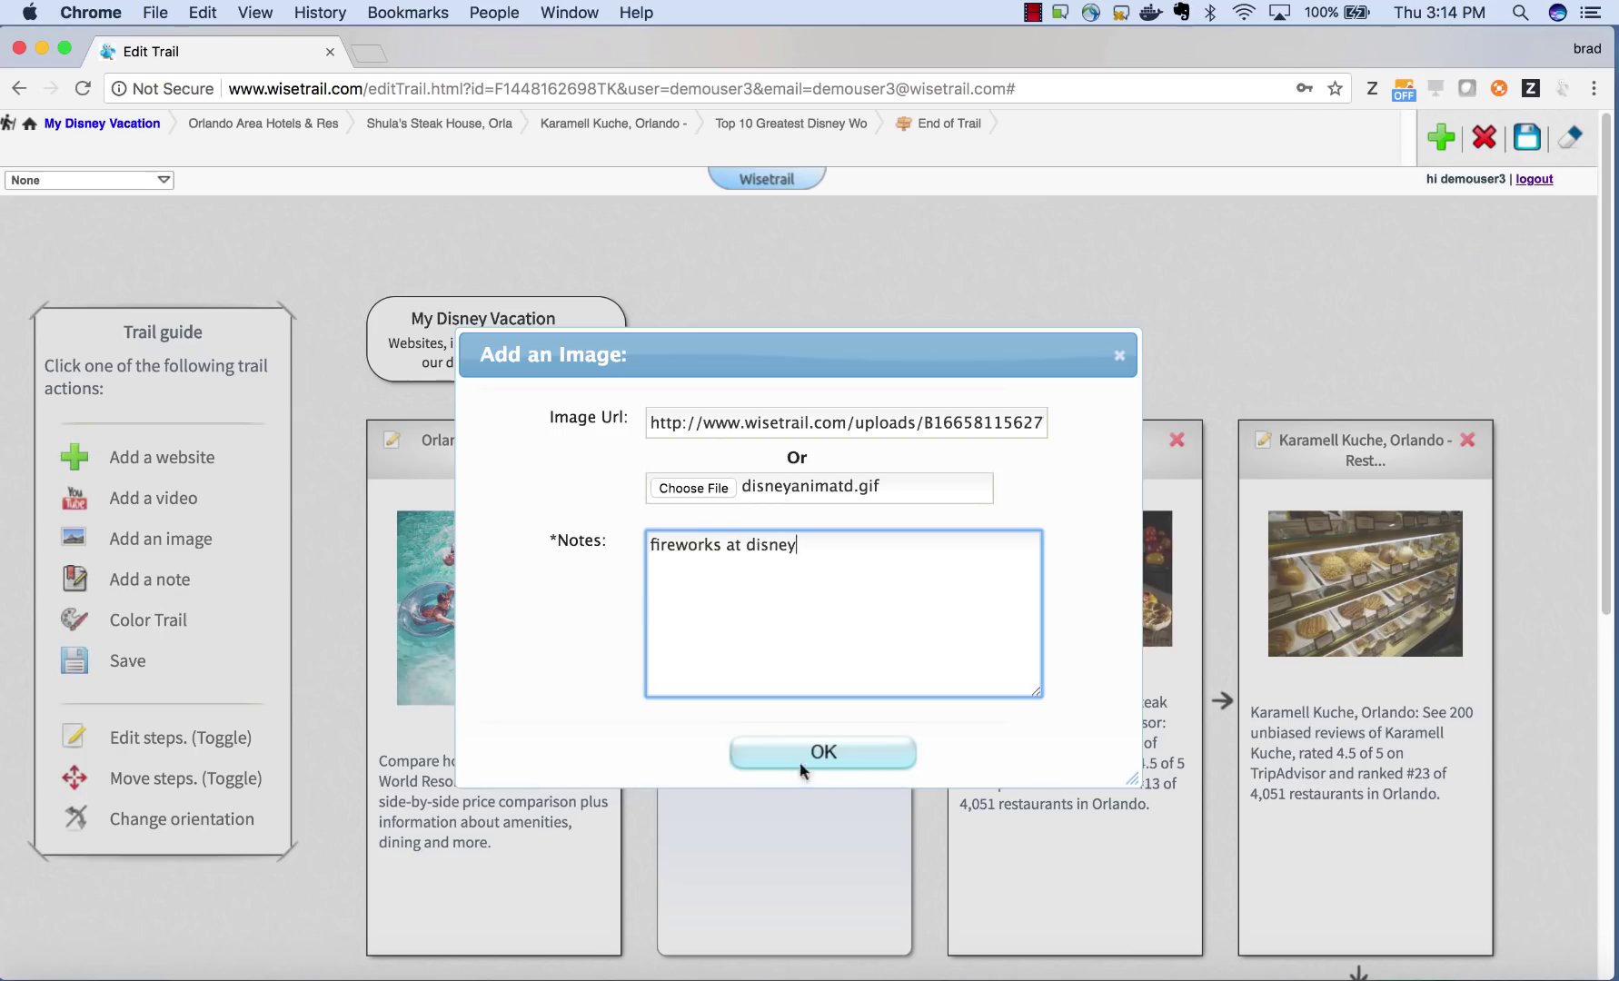
click(802, 752)
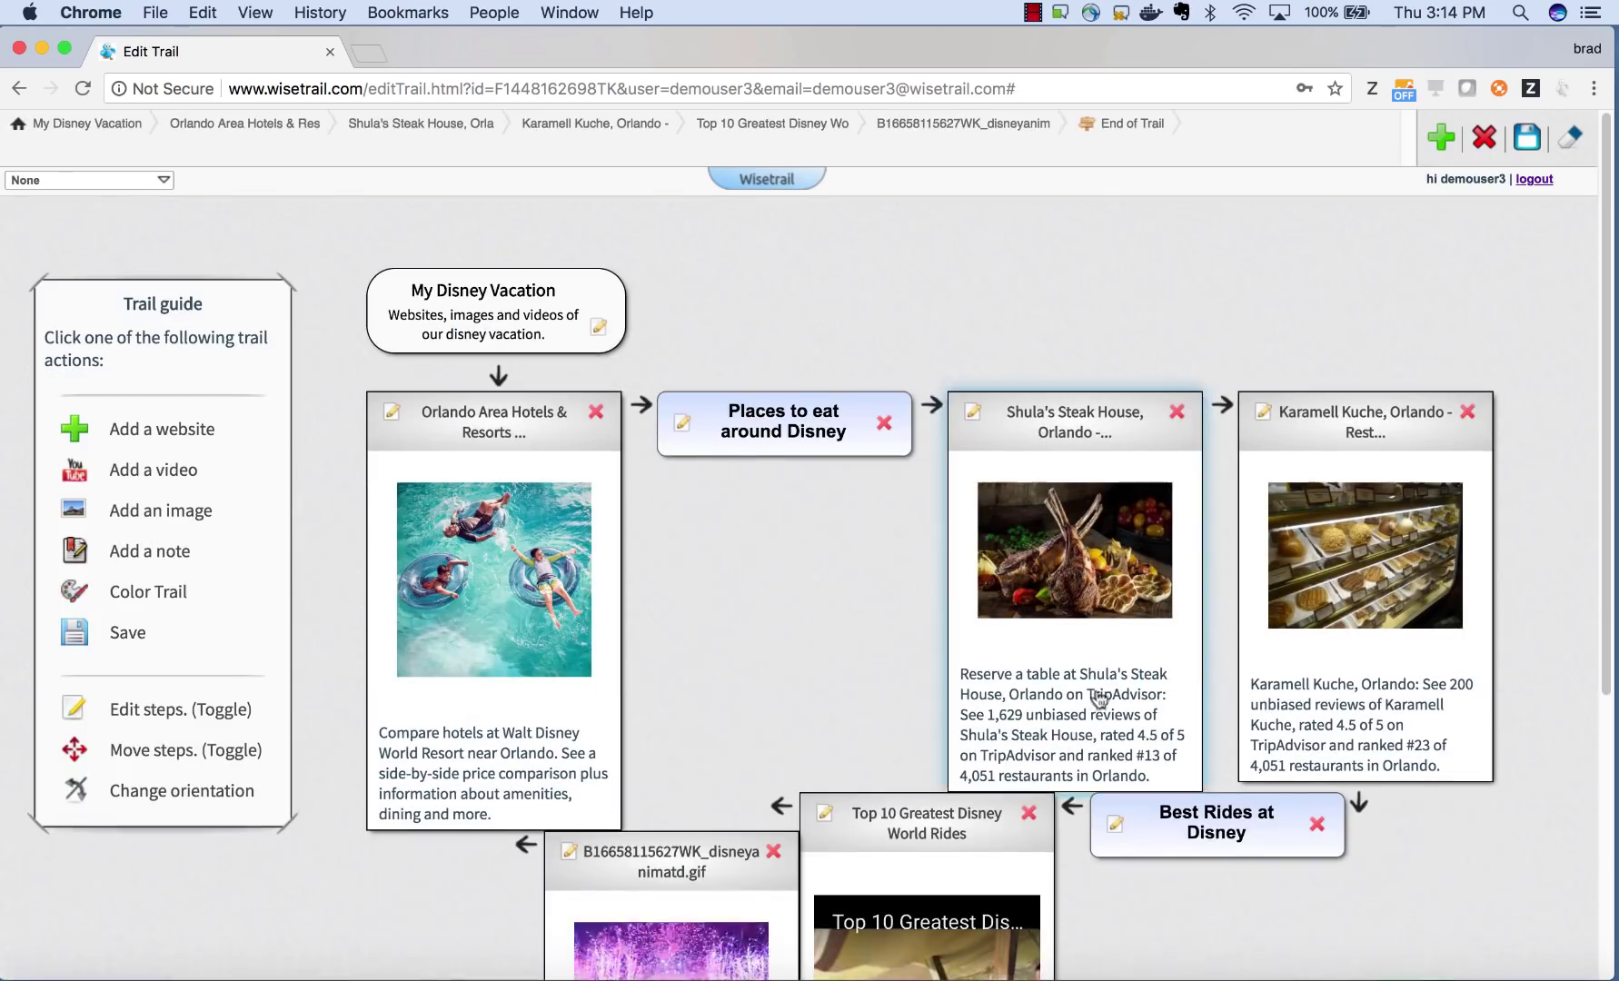
- Preview the new fireworks image step, then return to the trail's edit page
scroll(1081, 772, down, 4)
scroll(1079, 777, up, 4)
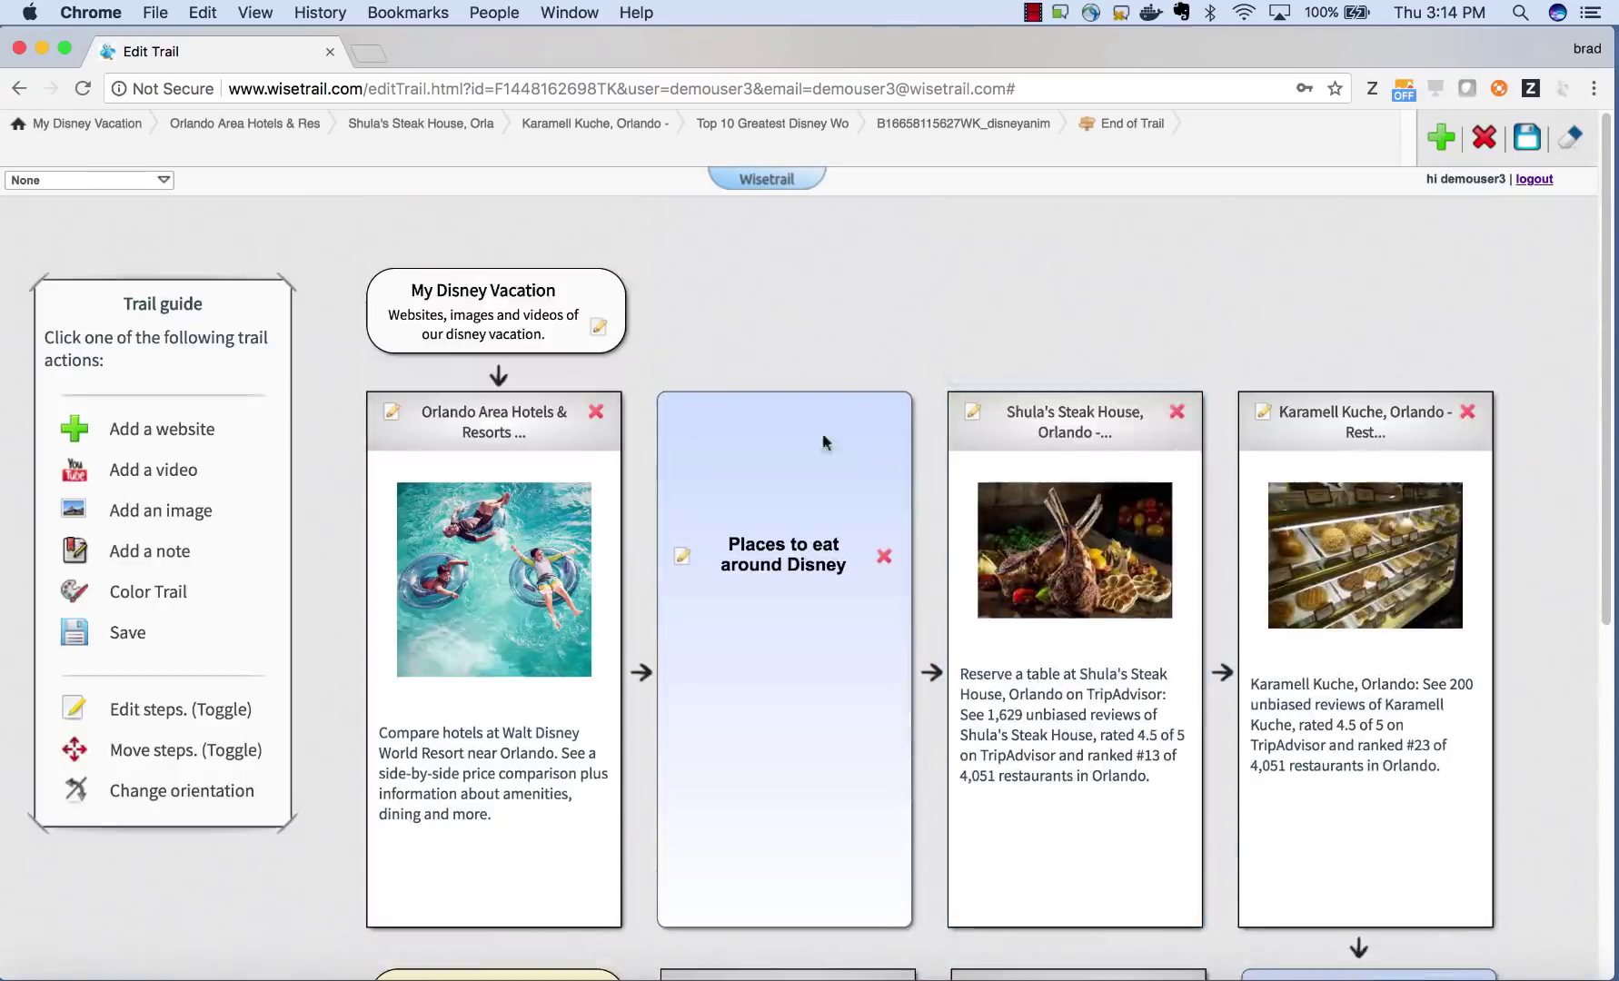
click(973, 127)
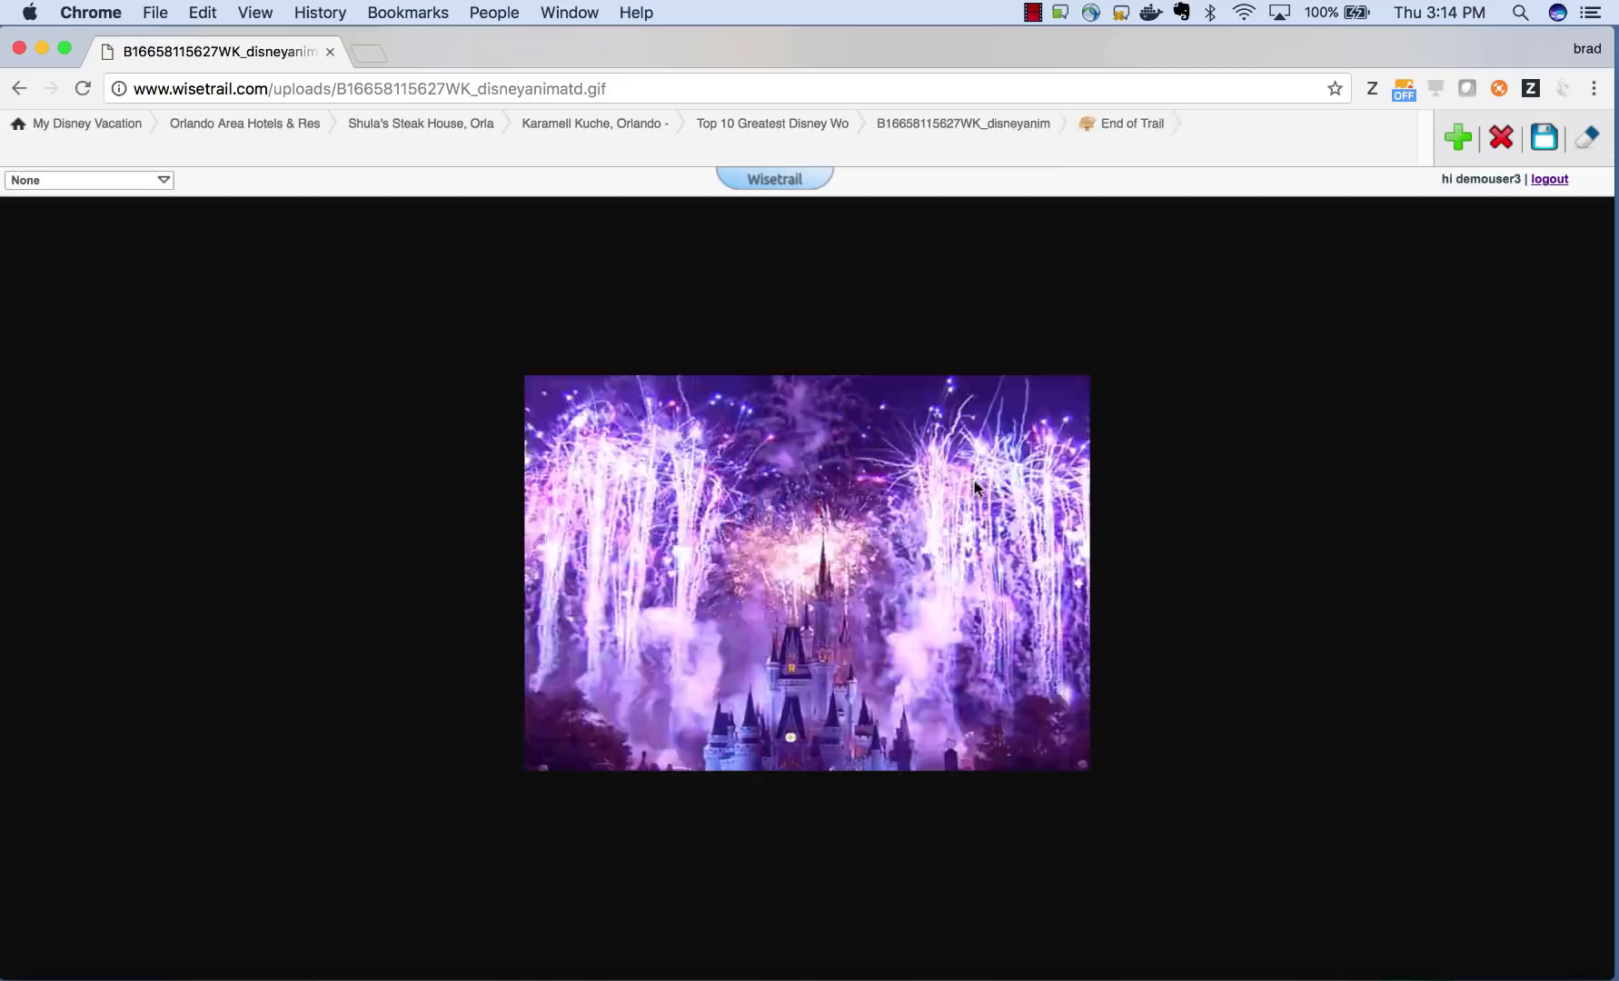
click(832, 181)
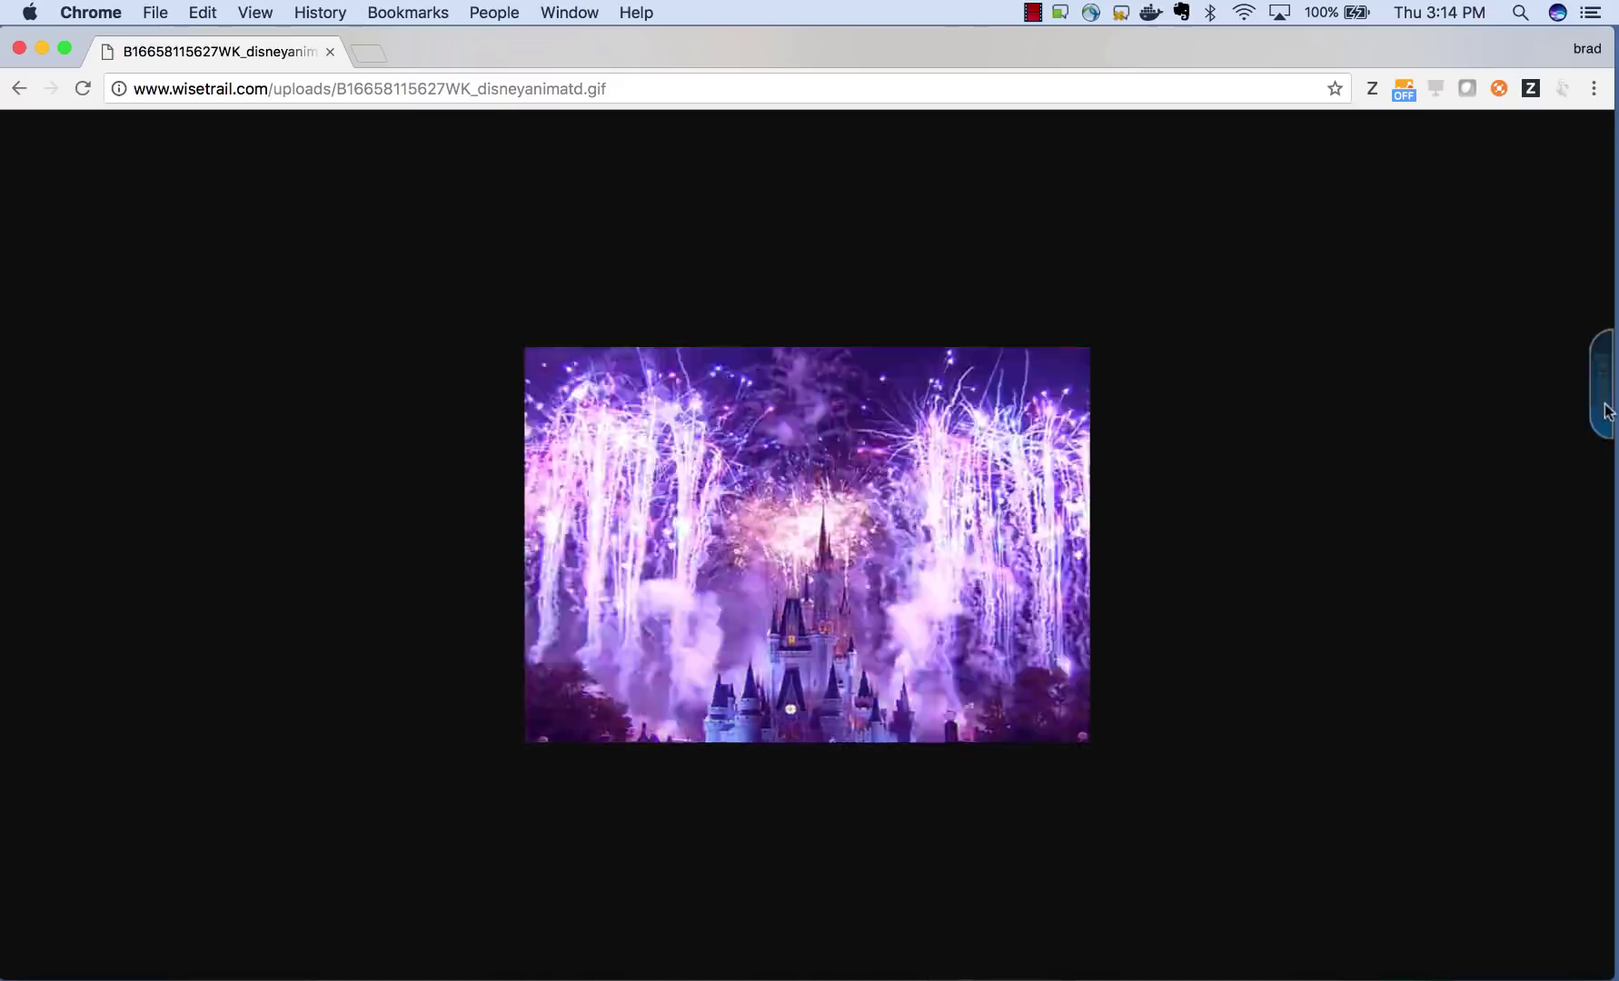
click(106, 136)
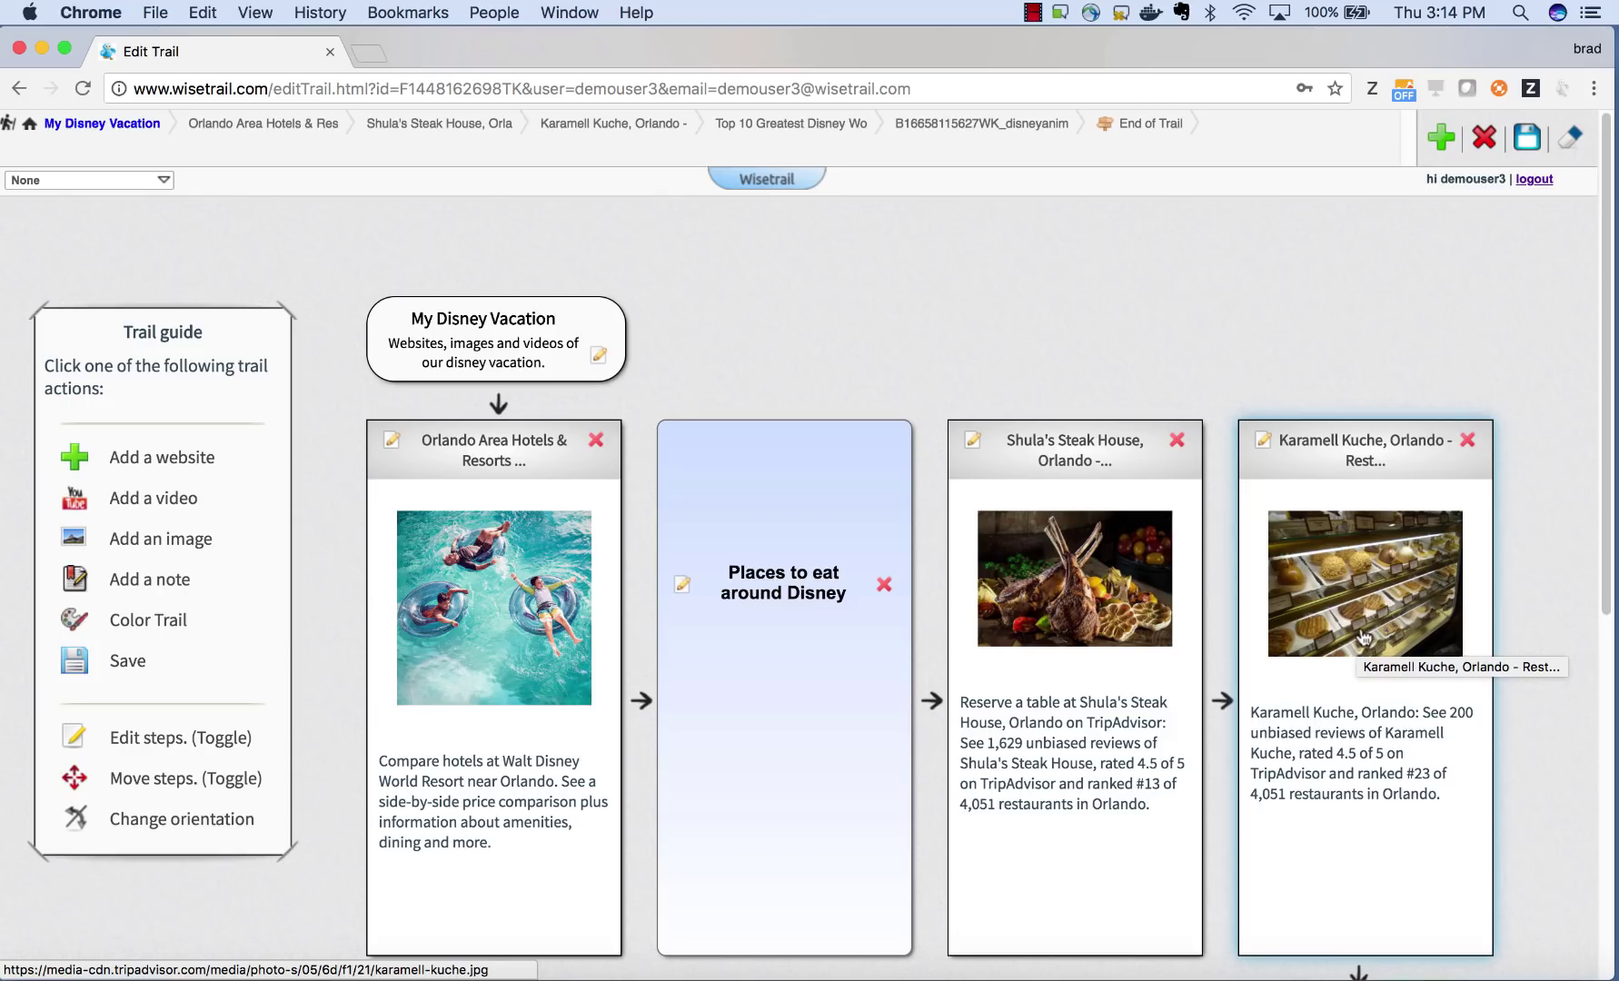
- Give the trail a beige textured background and the purple colour theme
click(168, 621)
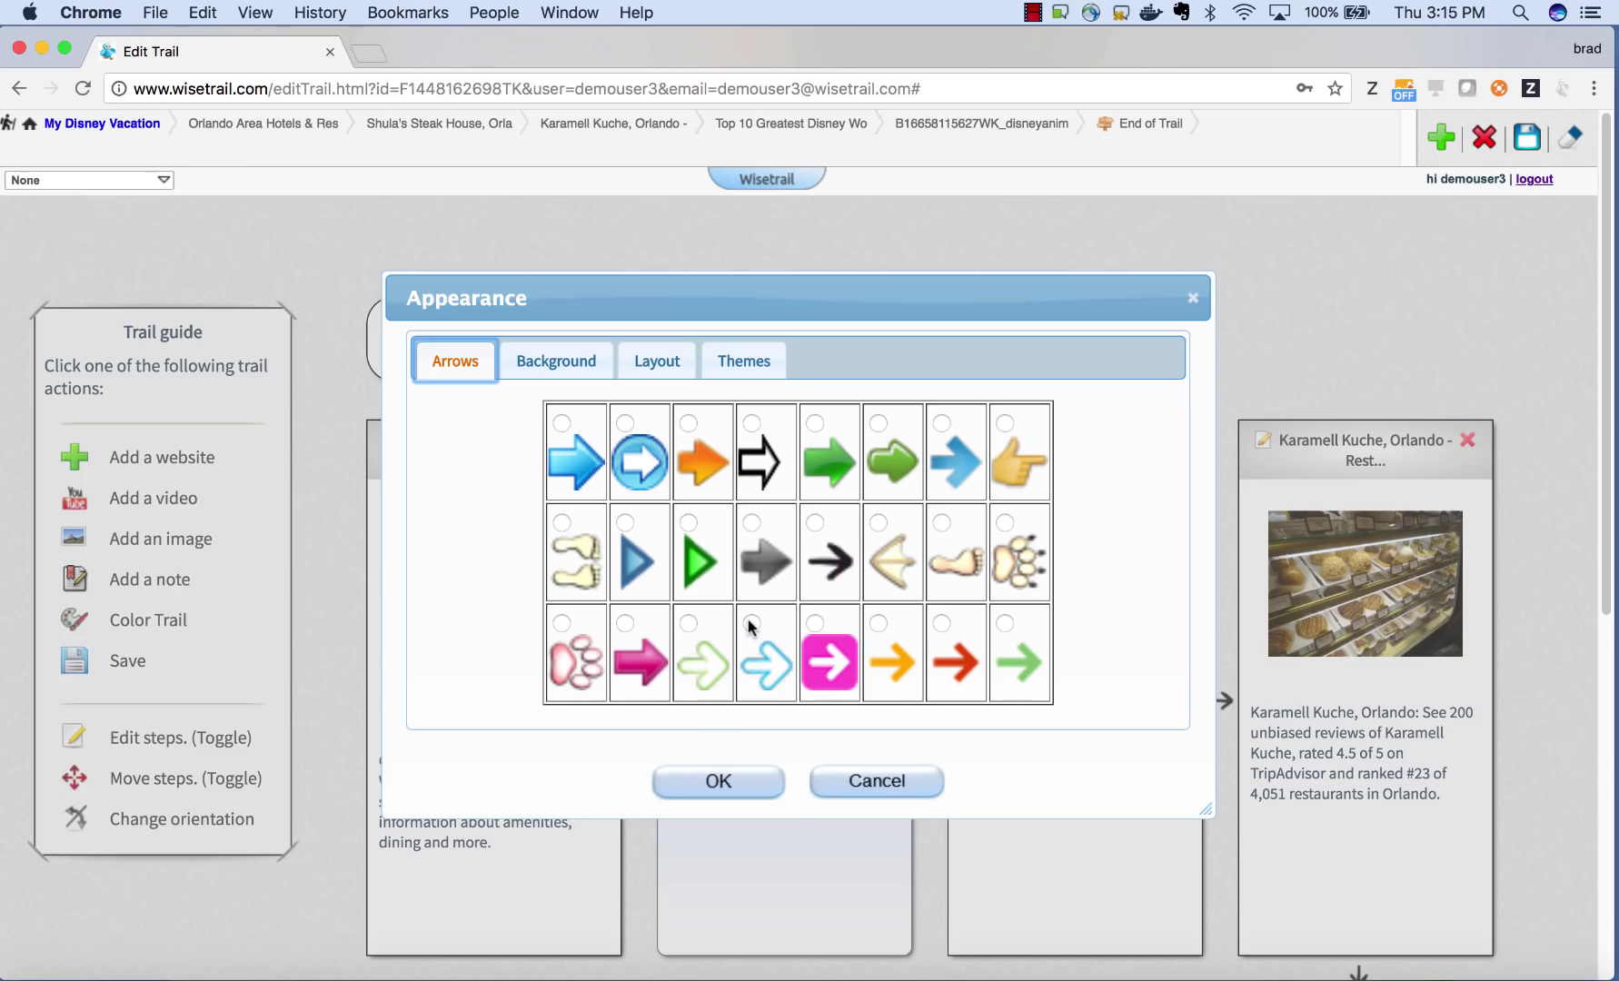
click(581, 372)
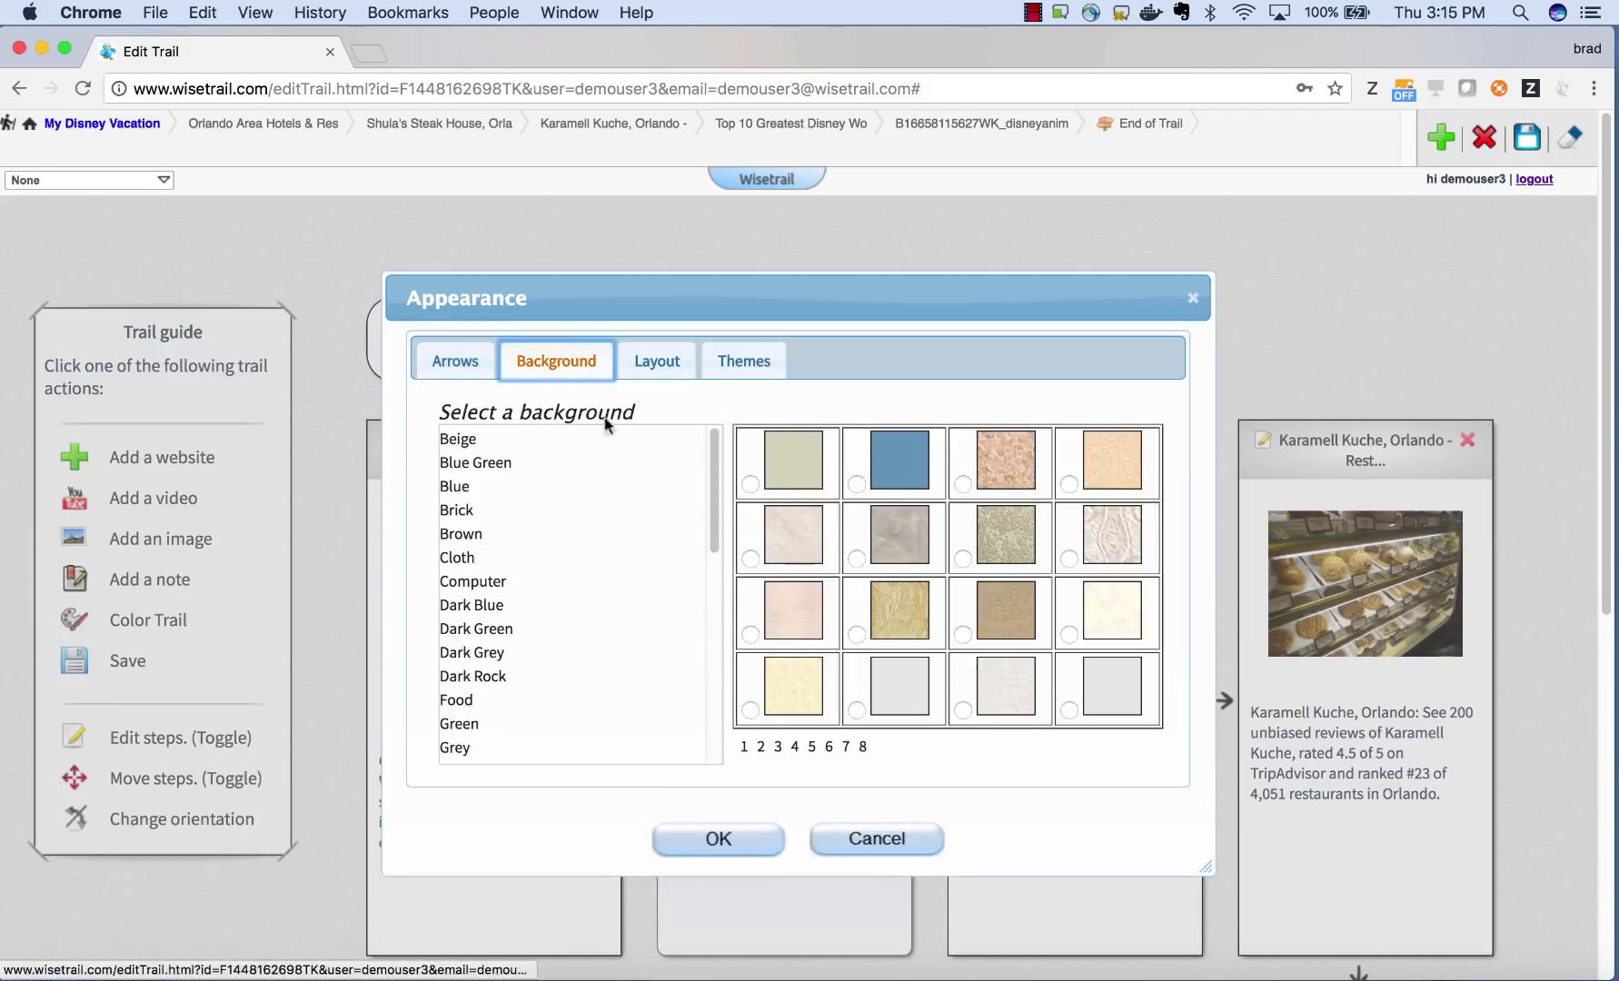
click(750, 711)
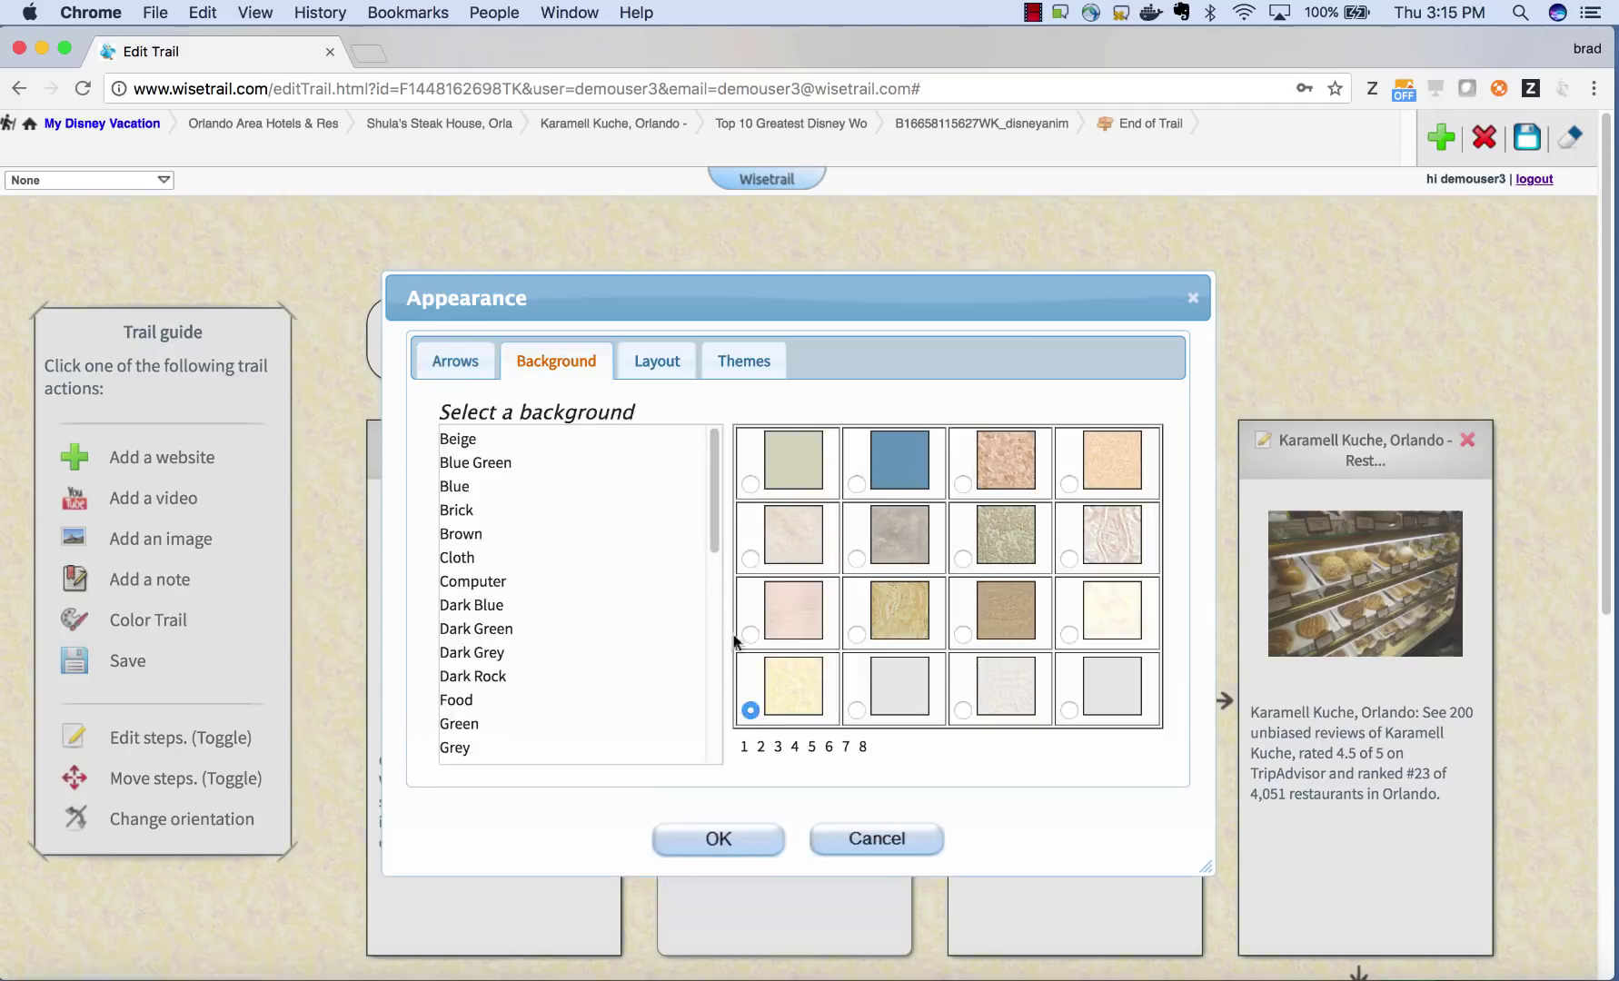
click(656, 365)
click(724, 364)
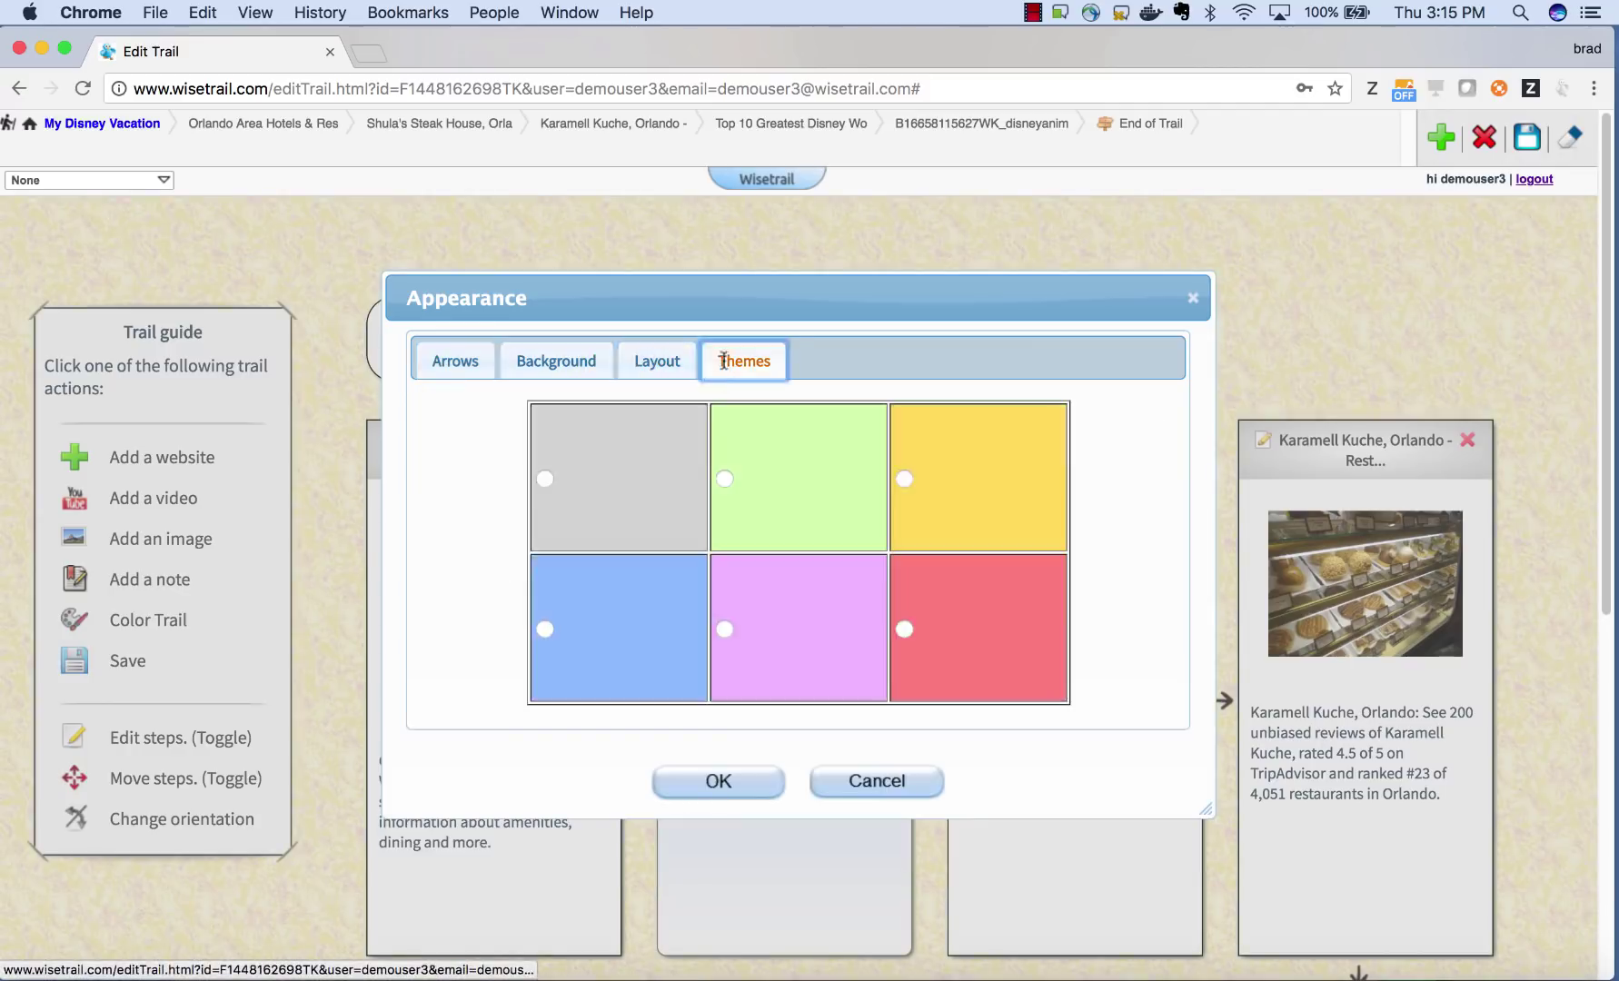
click(724, 628)
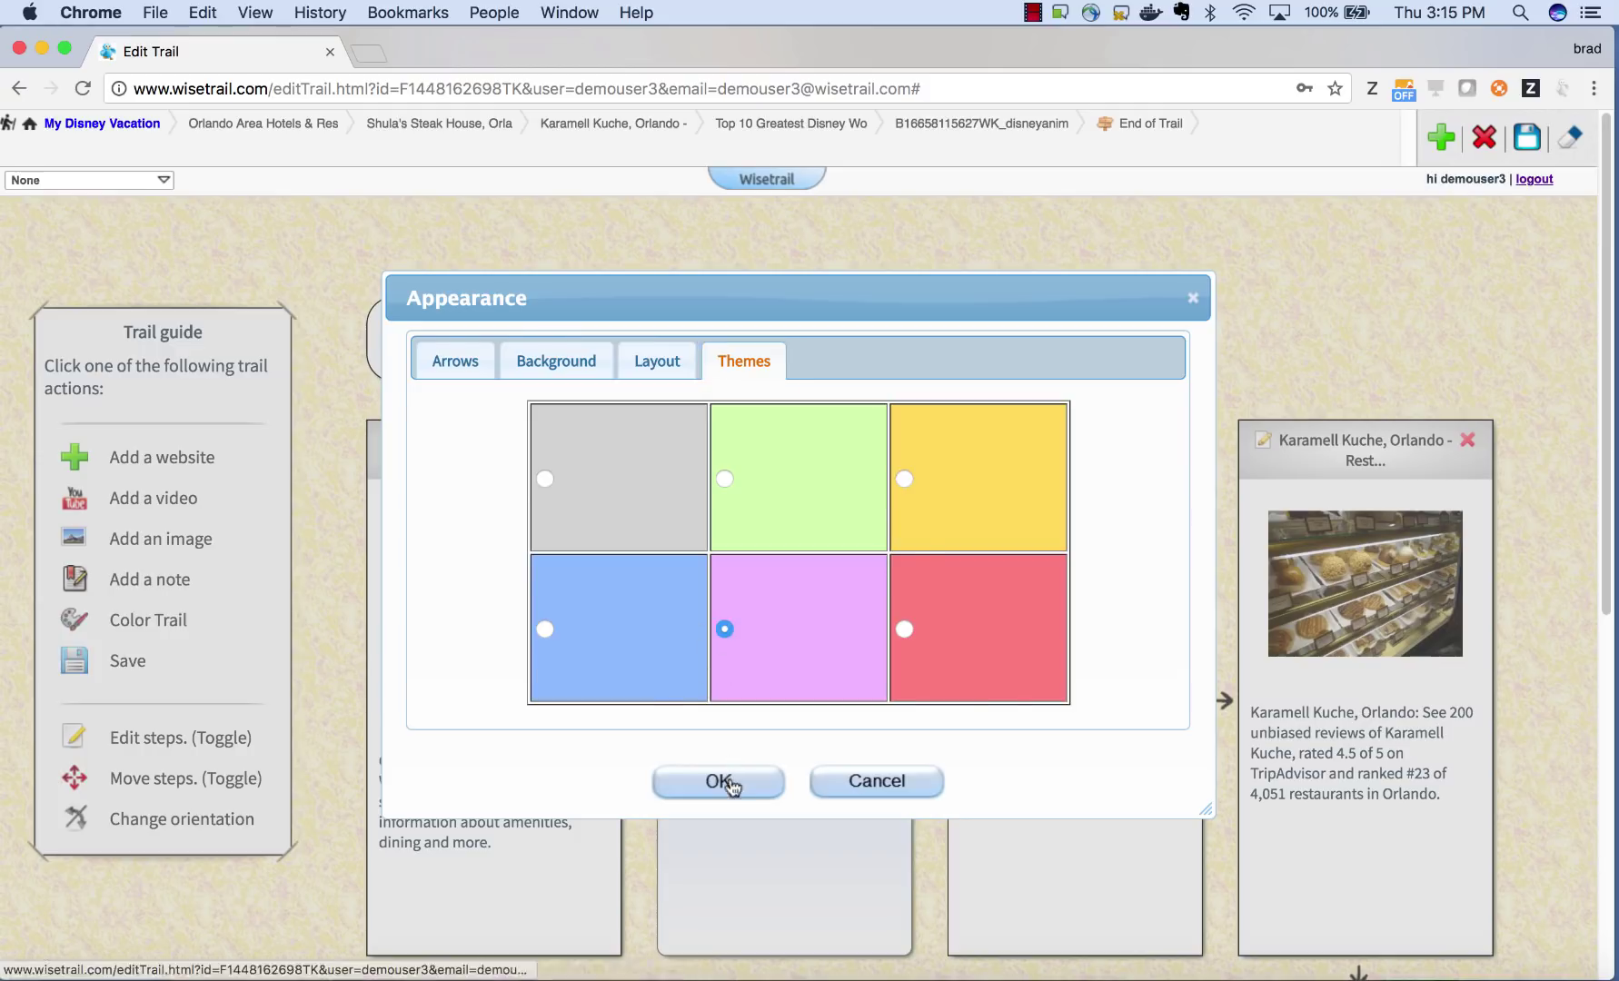
click(727, 783)
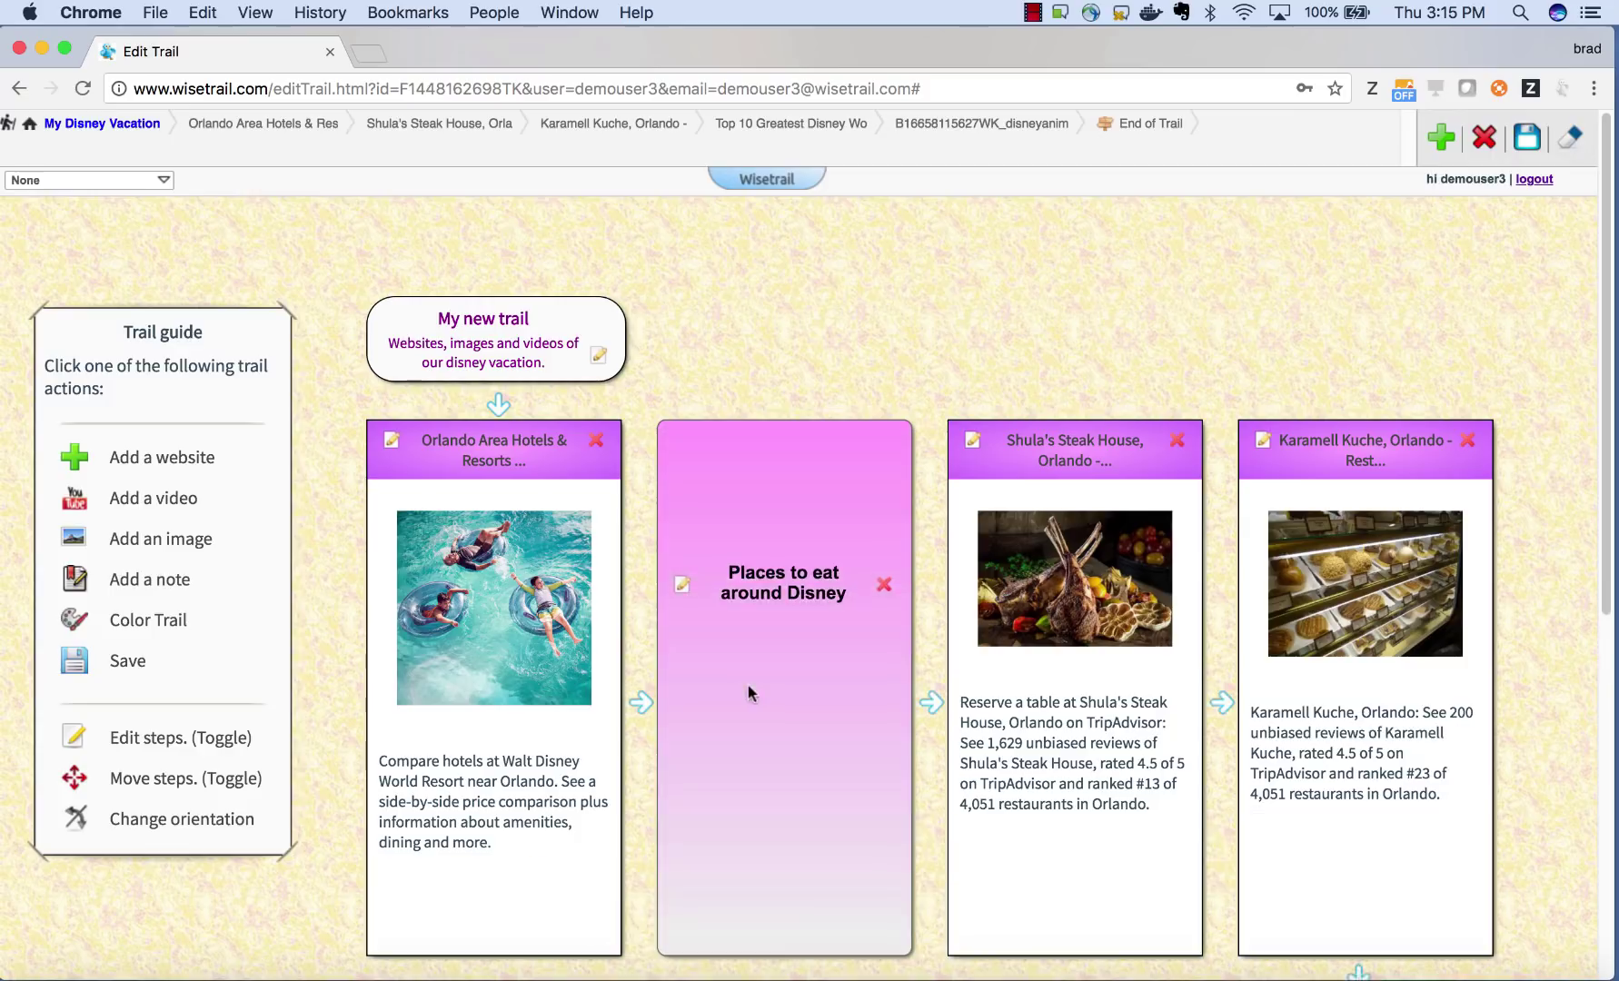
scroll(900, 613, down, 6)
- Open the resort hotels step and save the trail as 'Disney trail' in the Anything category
click(208, 125)
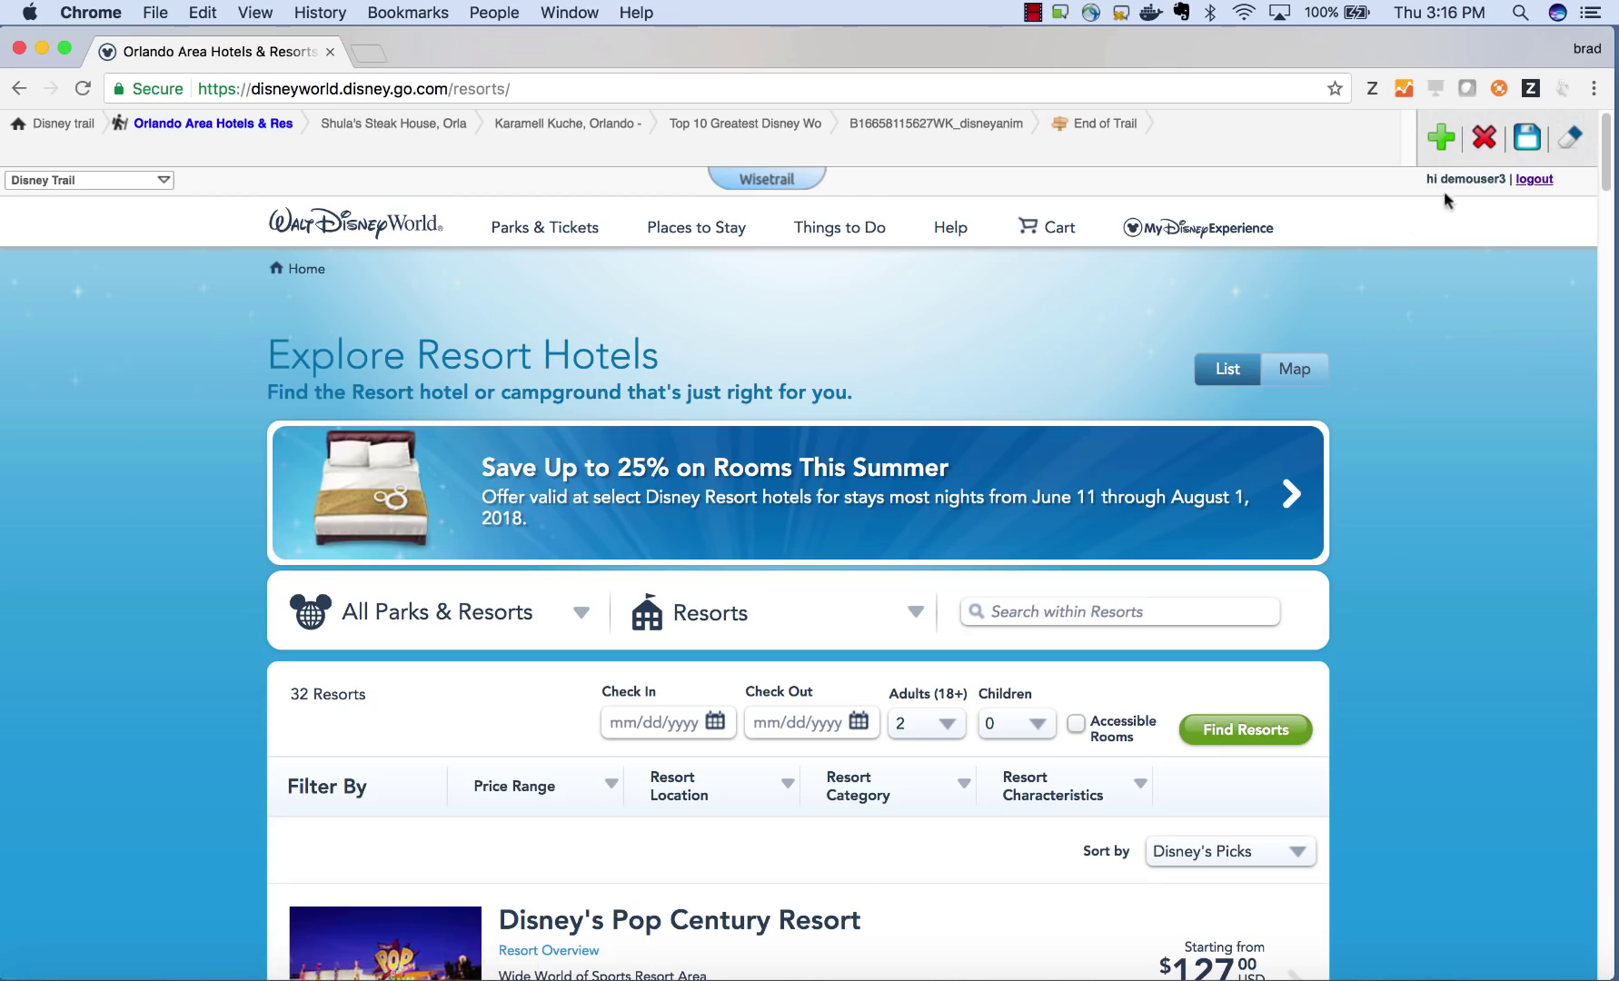
click(1530, 140)
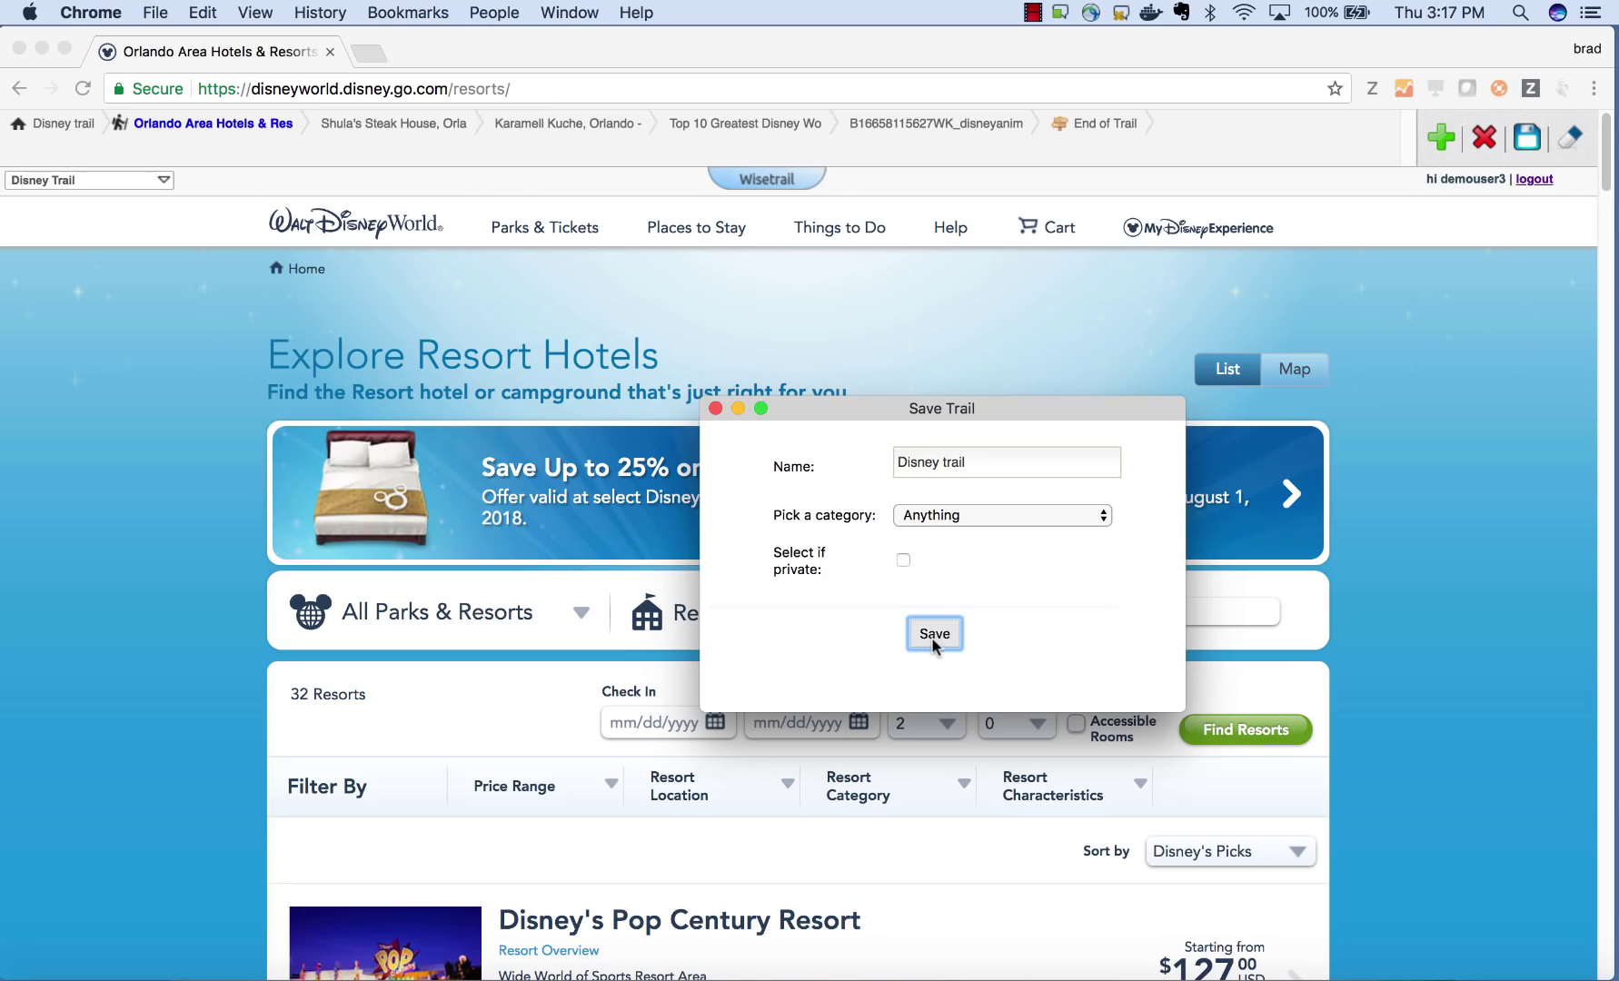
click(949, 635)
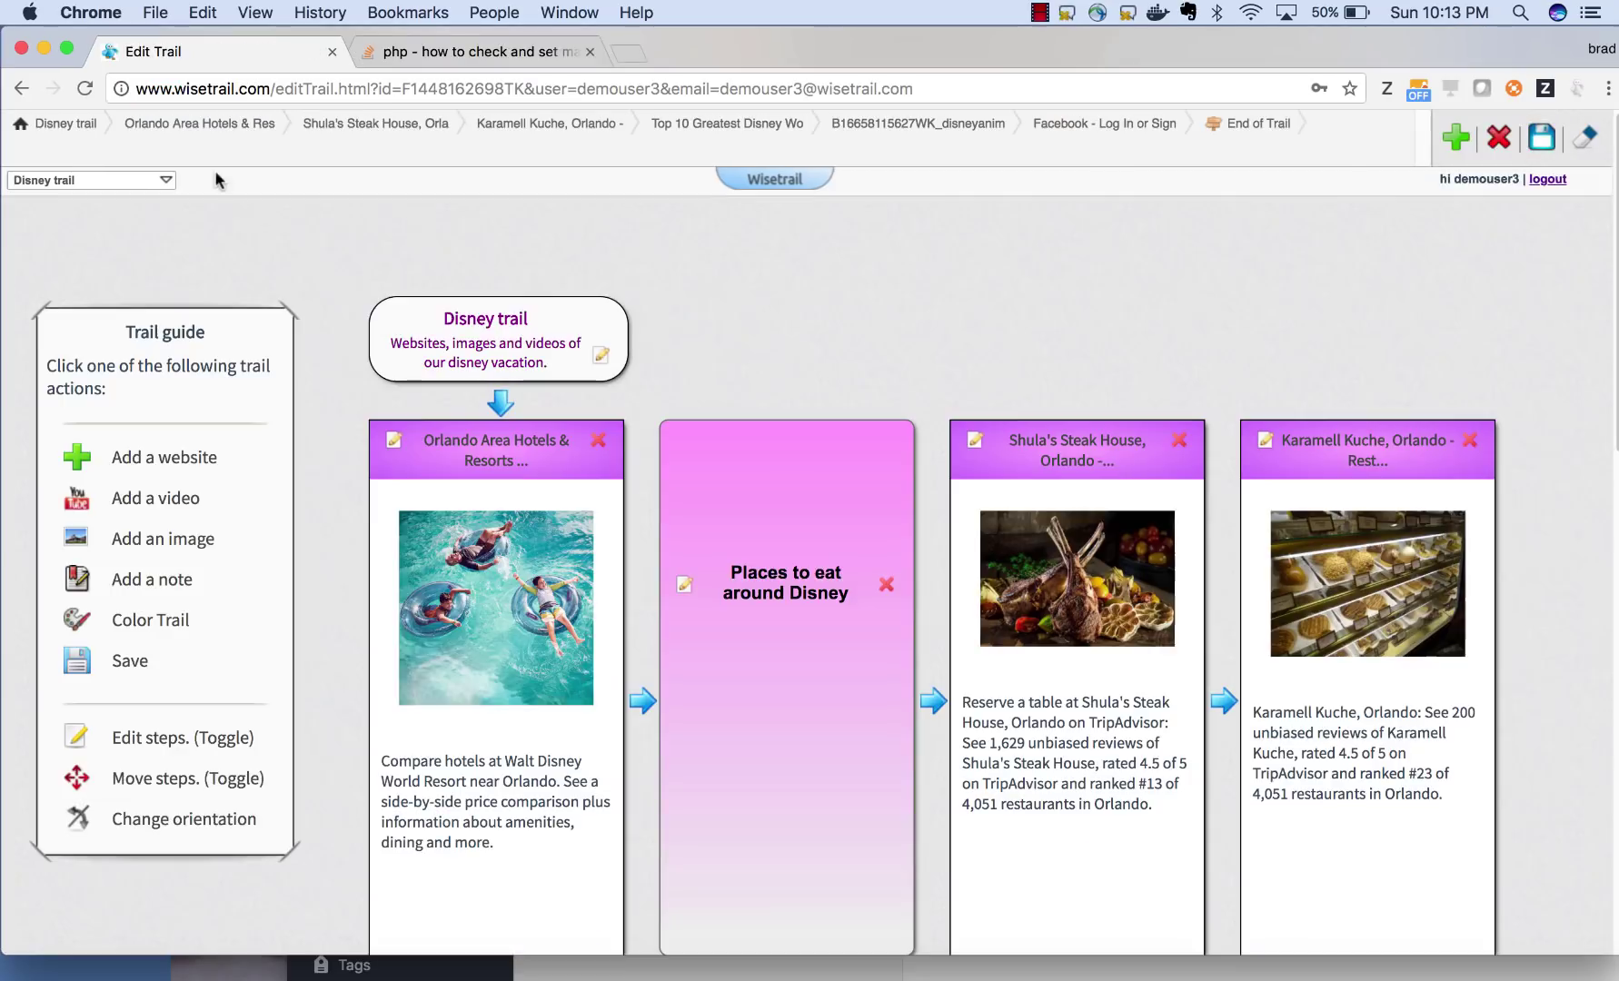
- Switch the active trail to mit, then back to Disney trail
click(167, 179)
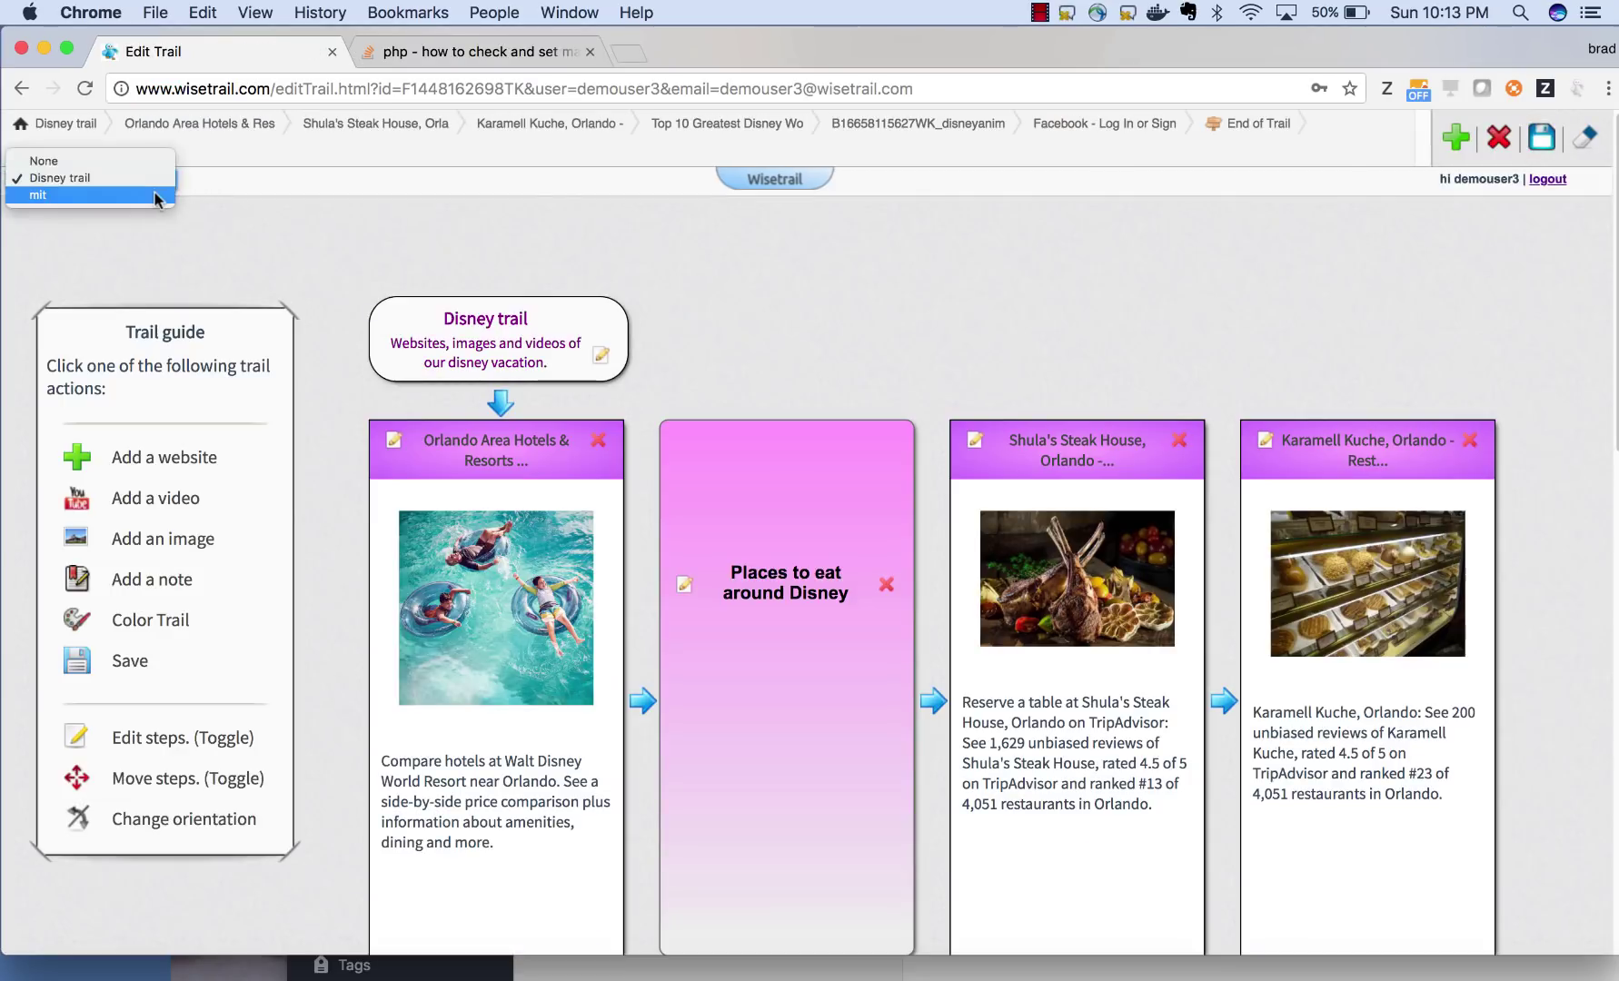
click(91, 195)
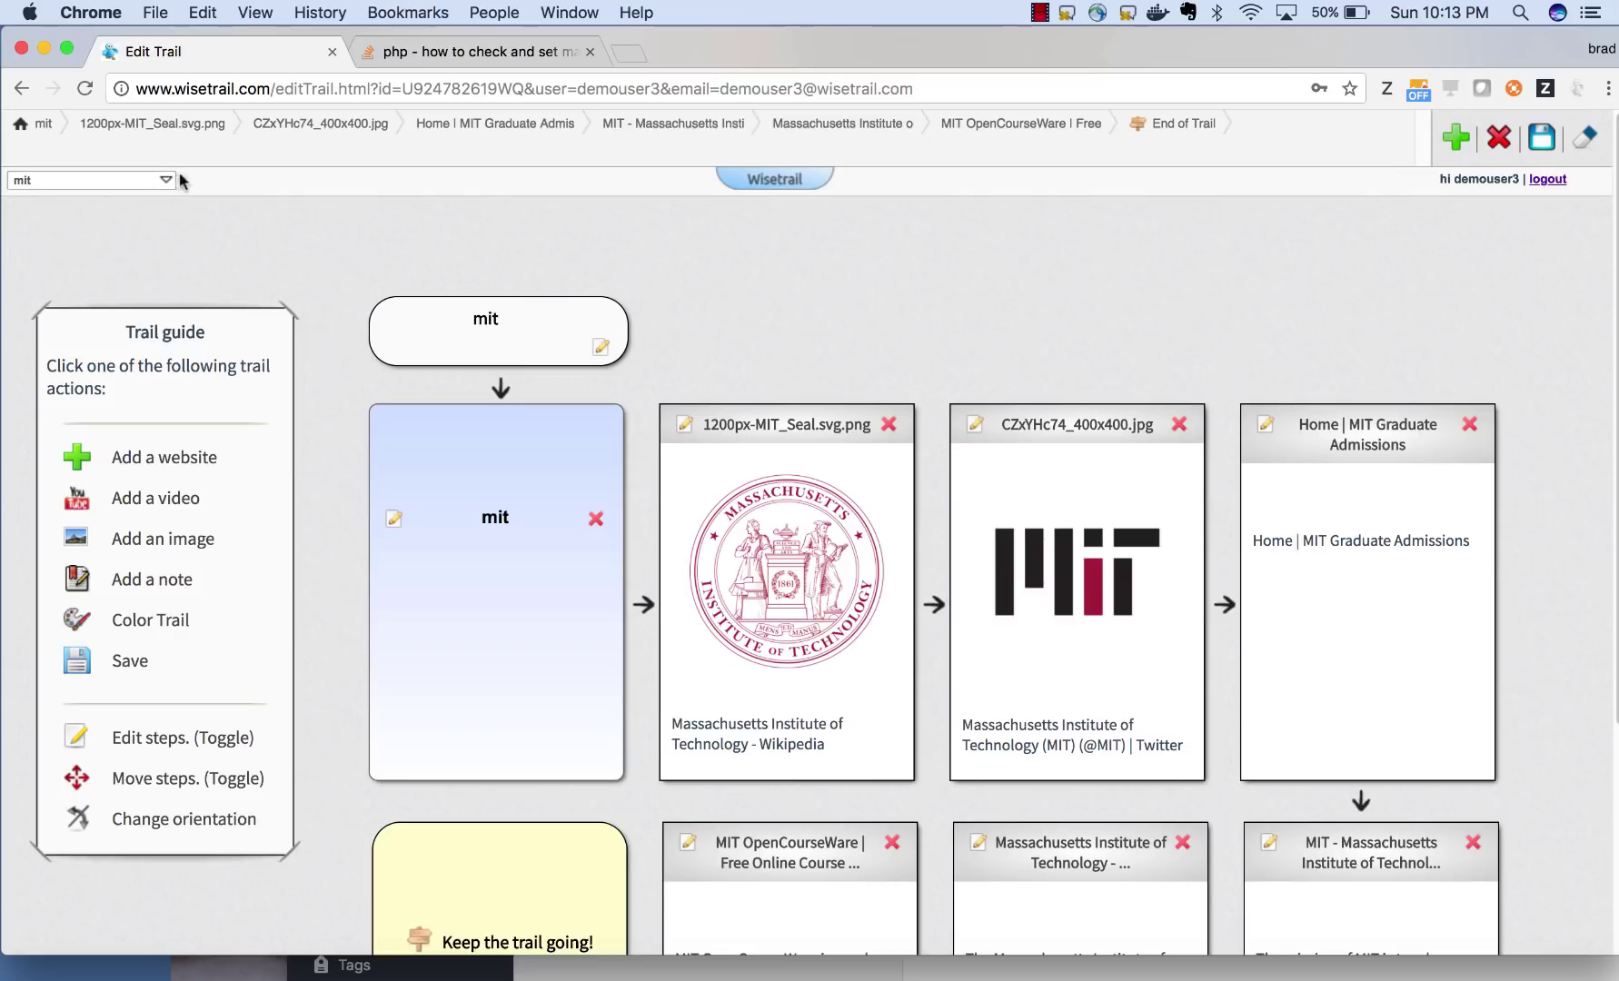
click(166, 180)
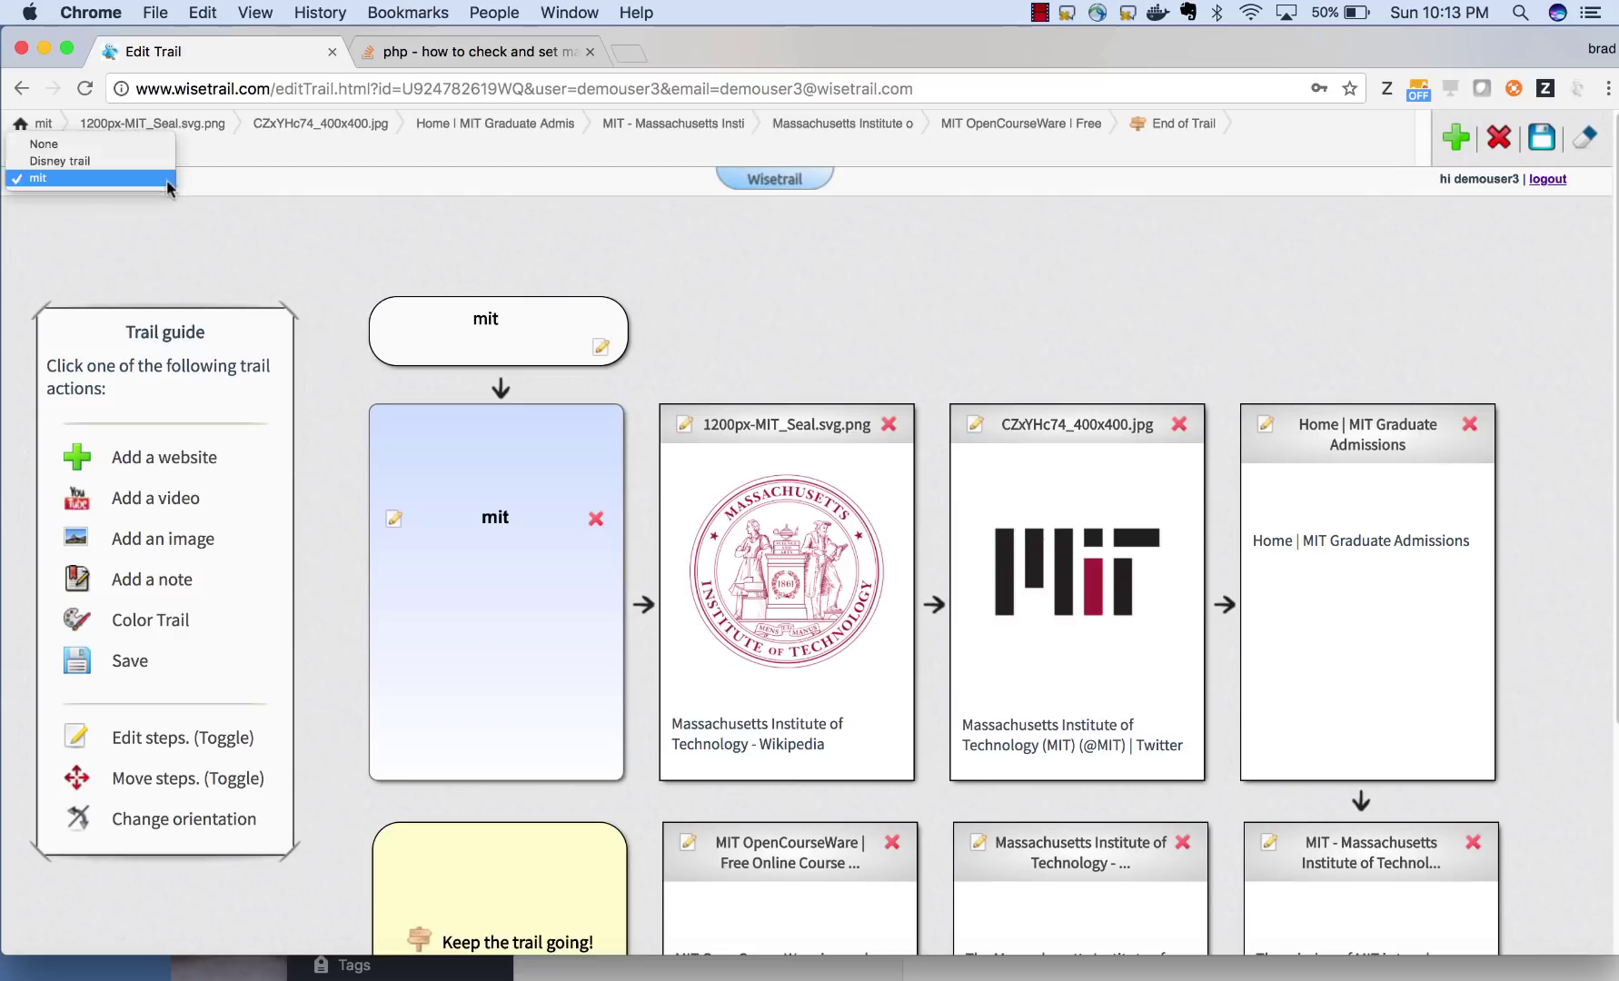
click(151, 161)
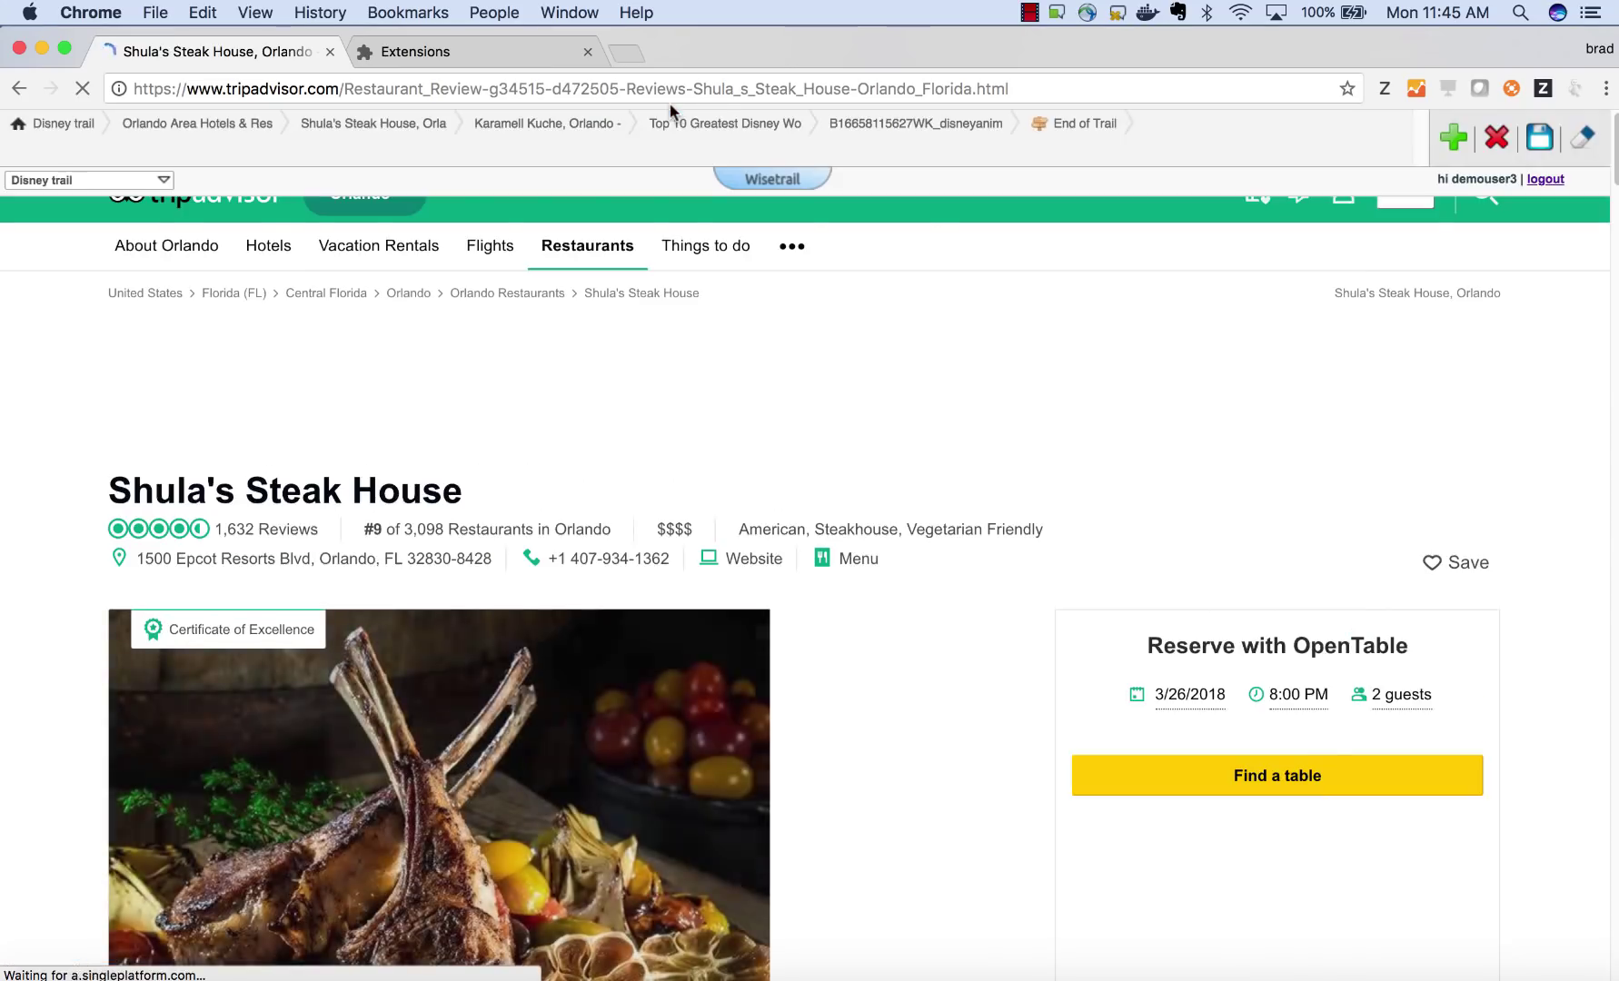
- Step through the Karamell Kuche, Top 10 rides video and fireworks GIF bookmarks to End of Trail
click(582, 133)
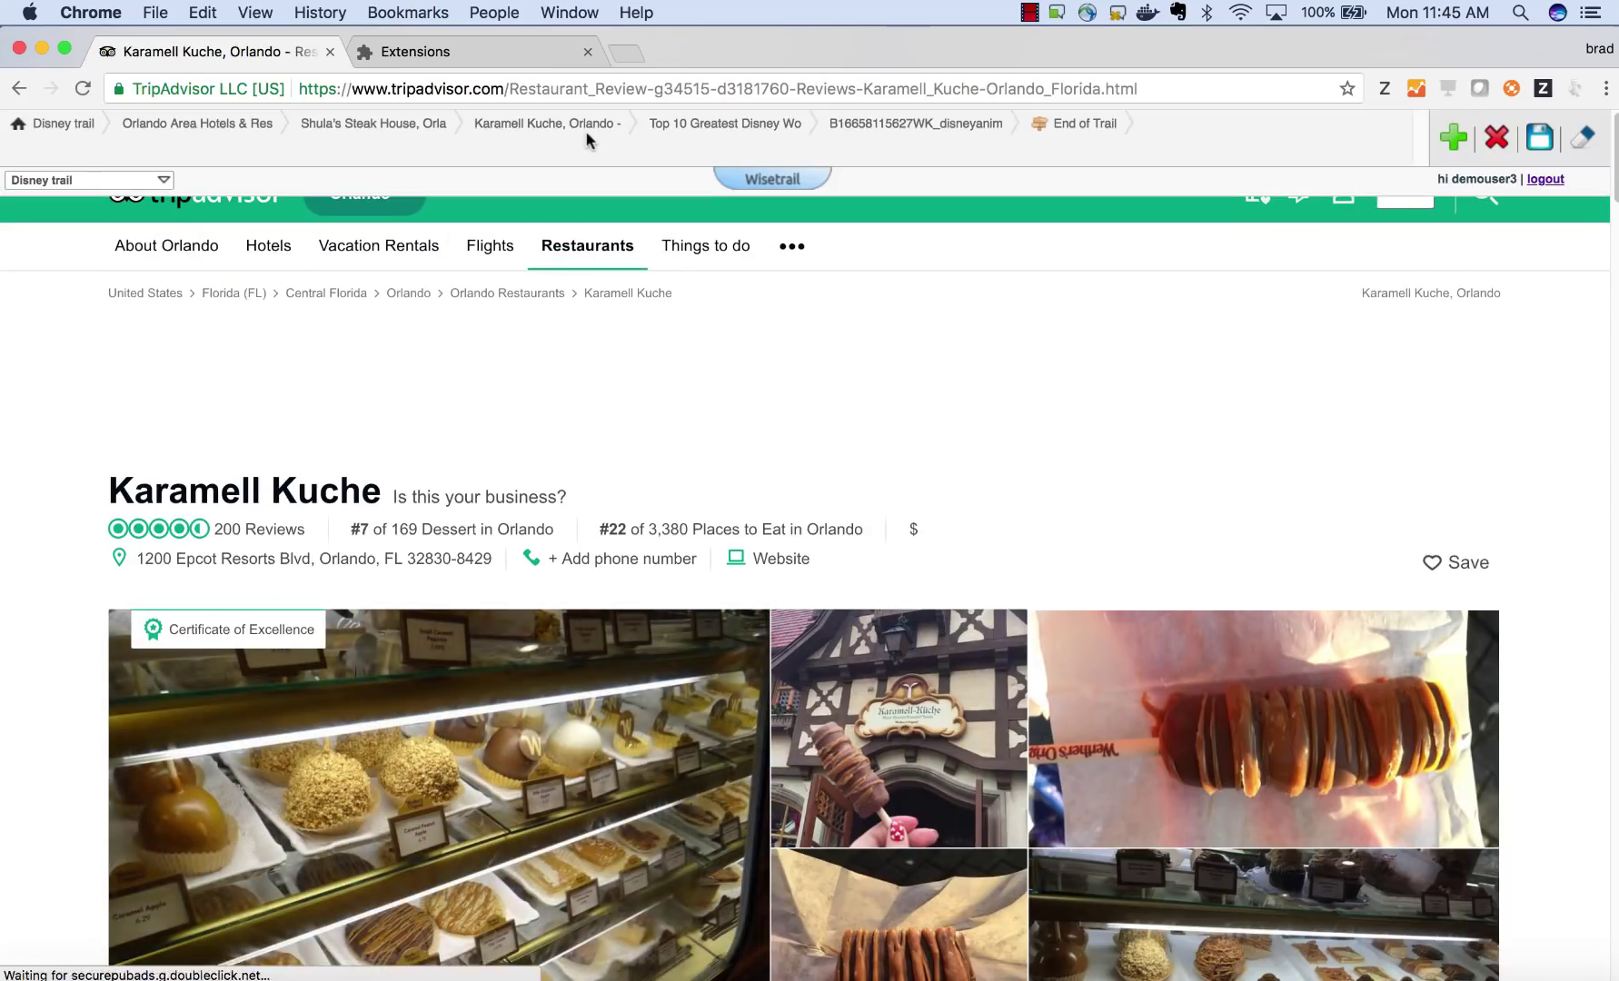
click(781, 126)
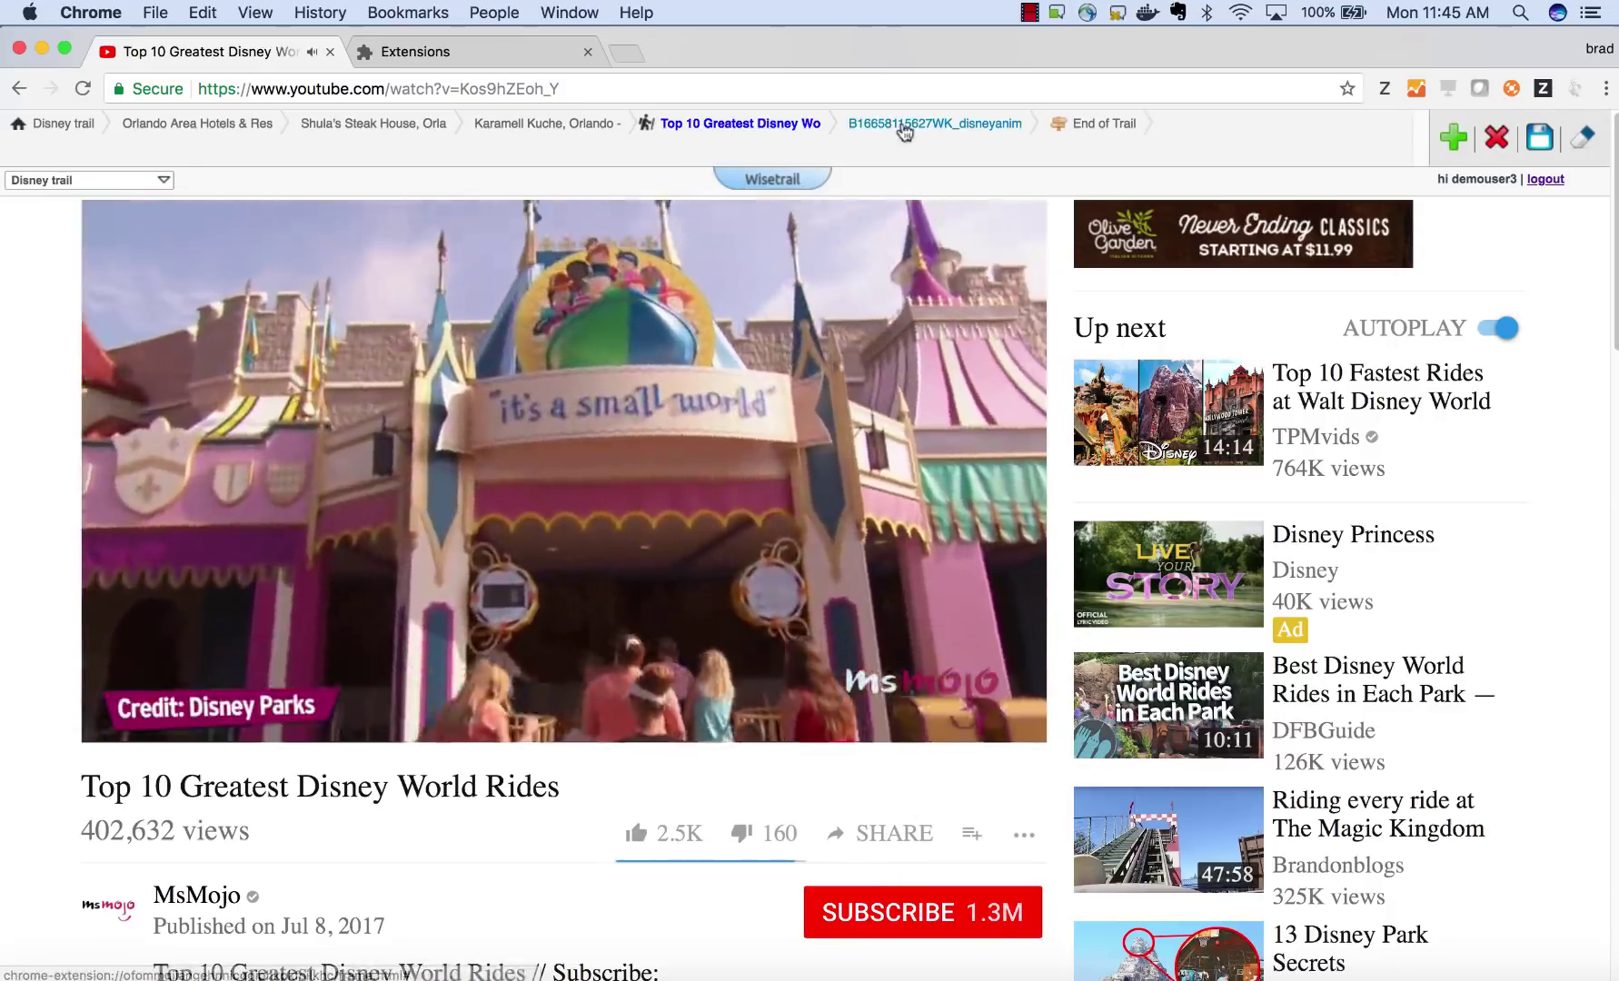
click(919, 127)
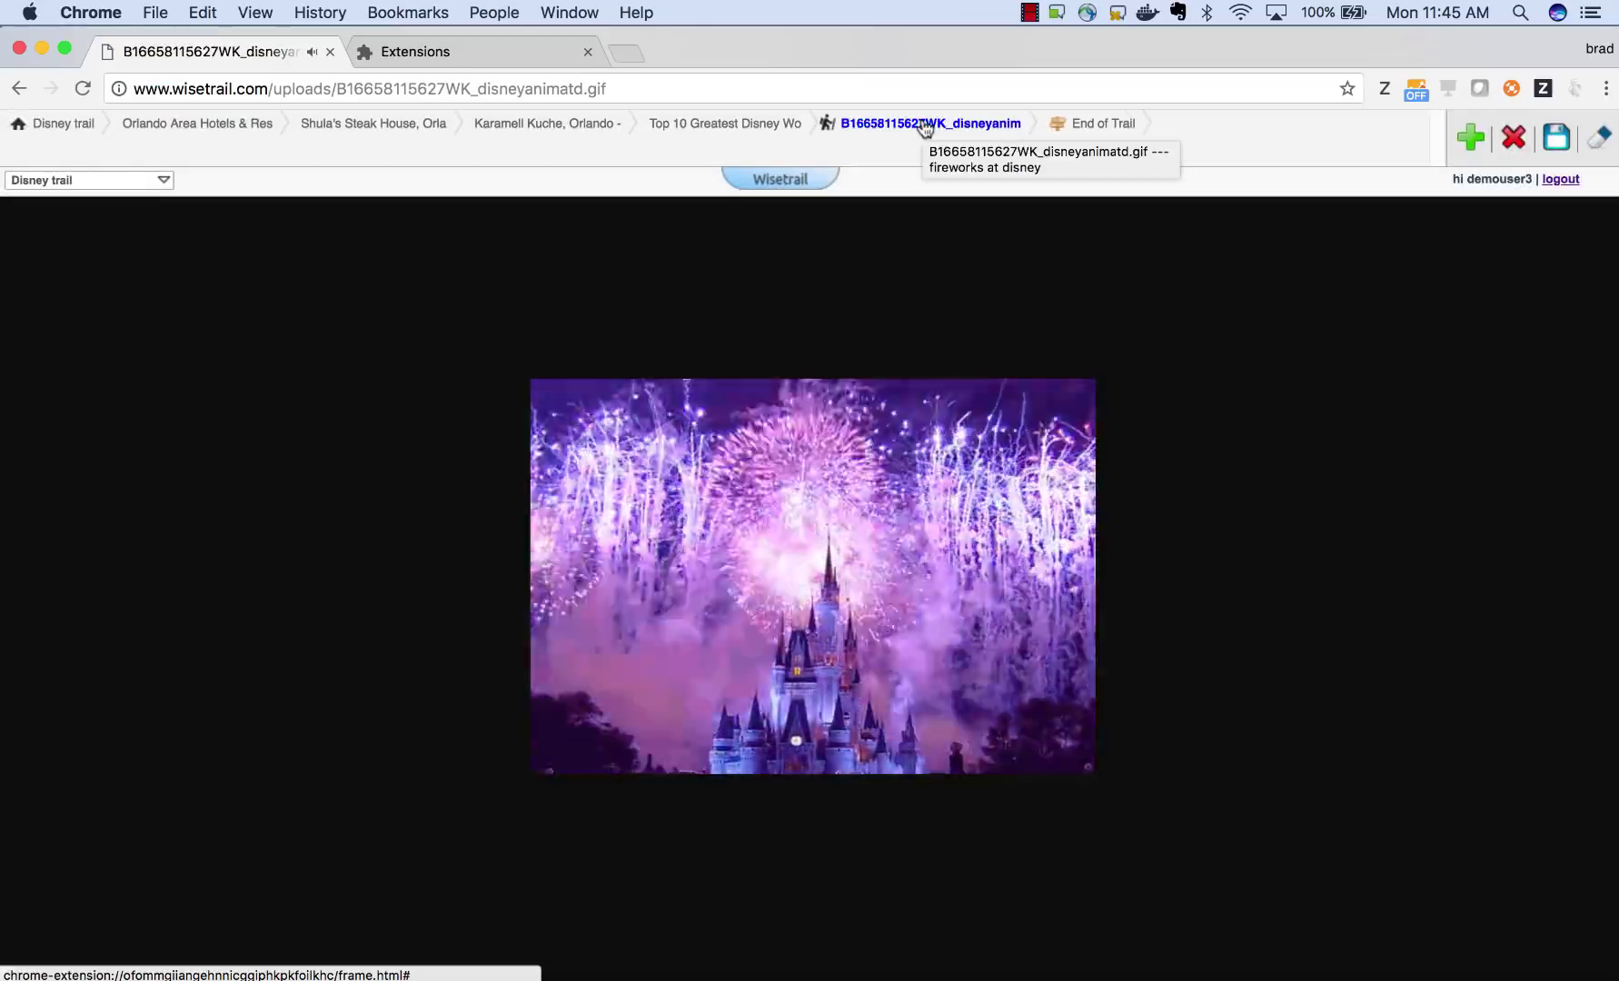
click(1078, 125)
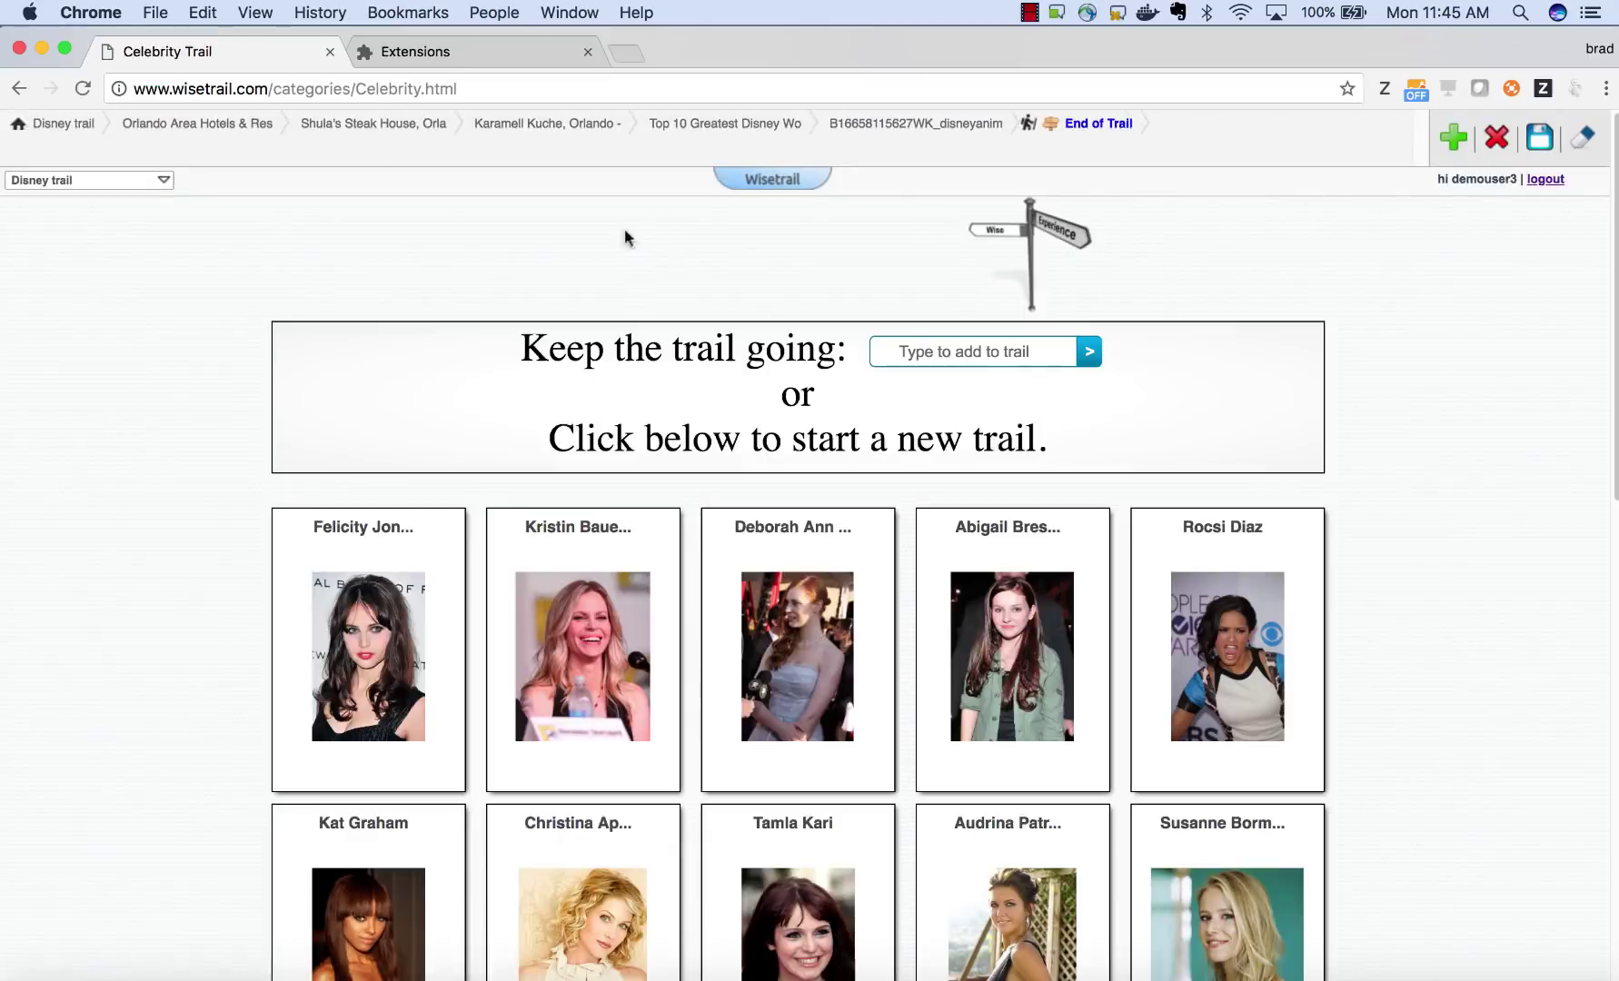